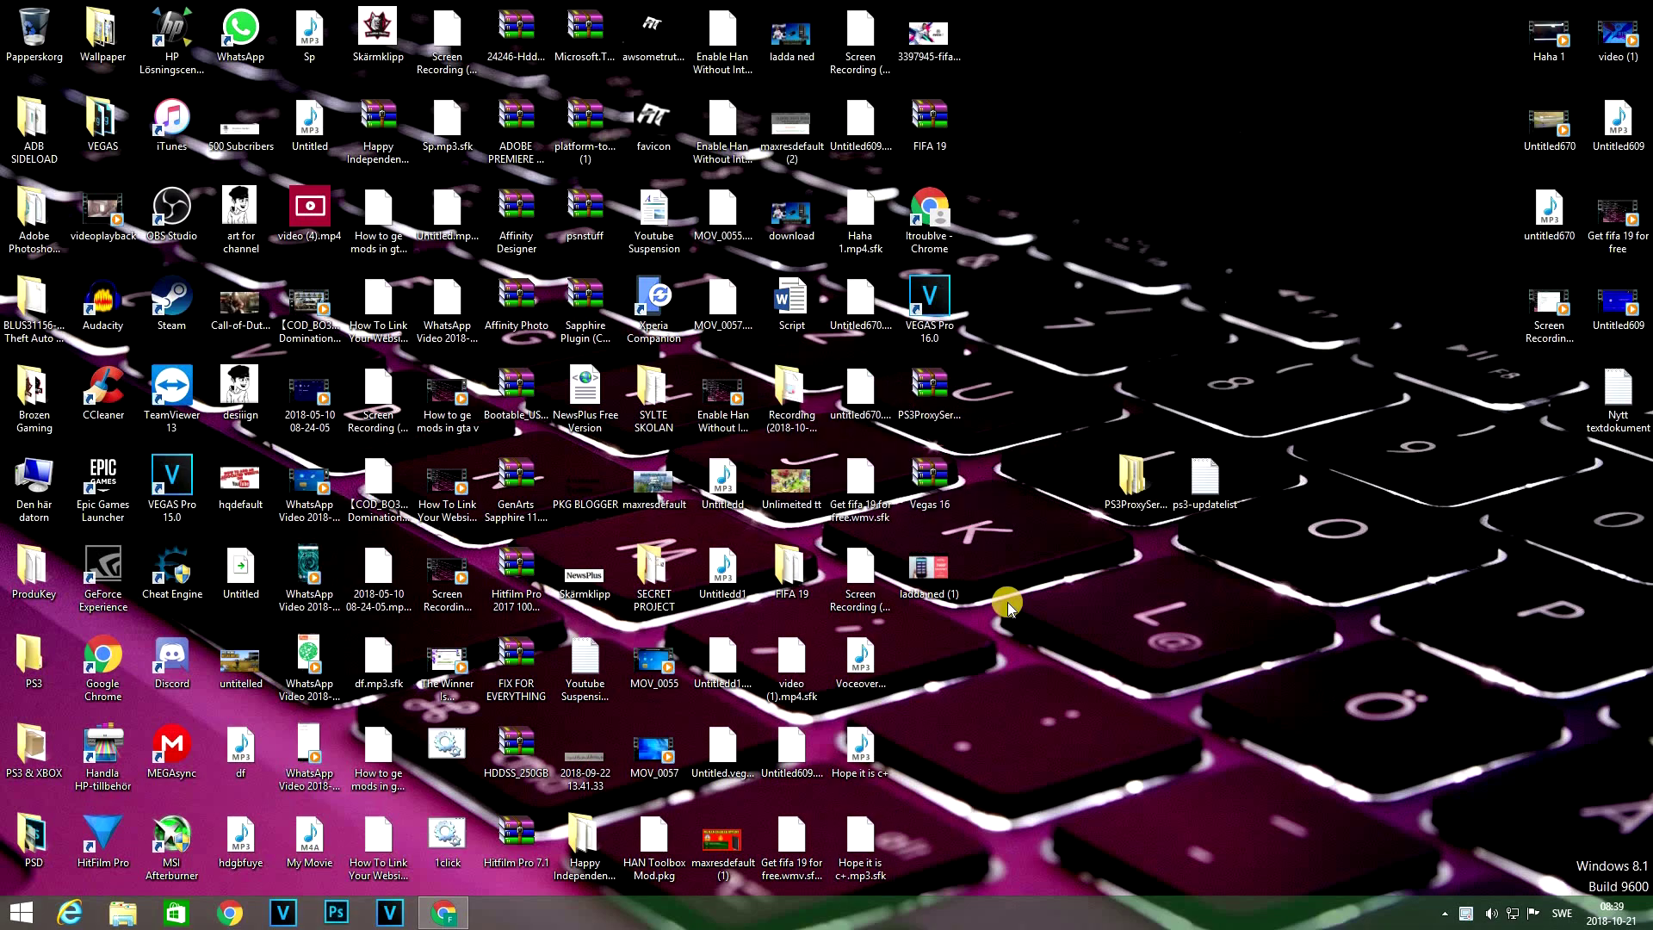
# - Open the PS3ProxyServer desktop folder next to the ps3-updatelist file
pyautogui.moveTo(1036, 367); pyautogui.dragTo(1292, 565)
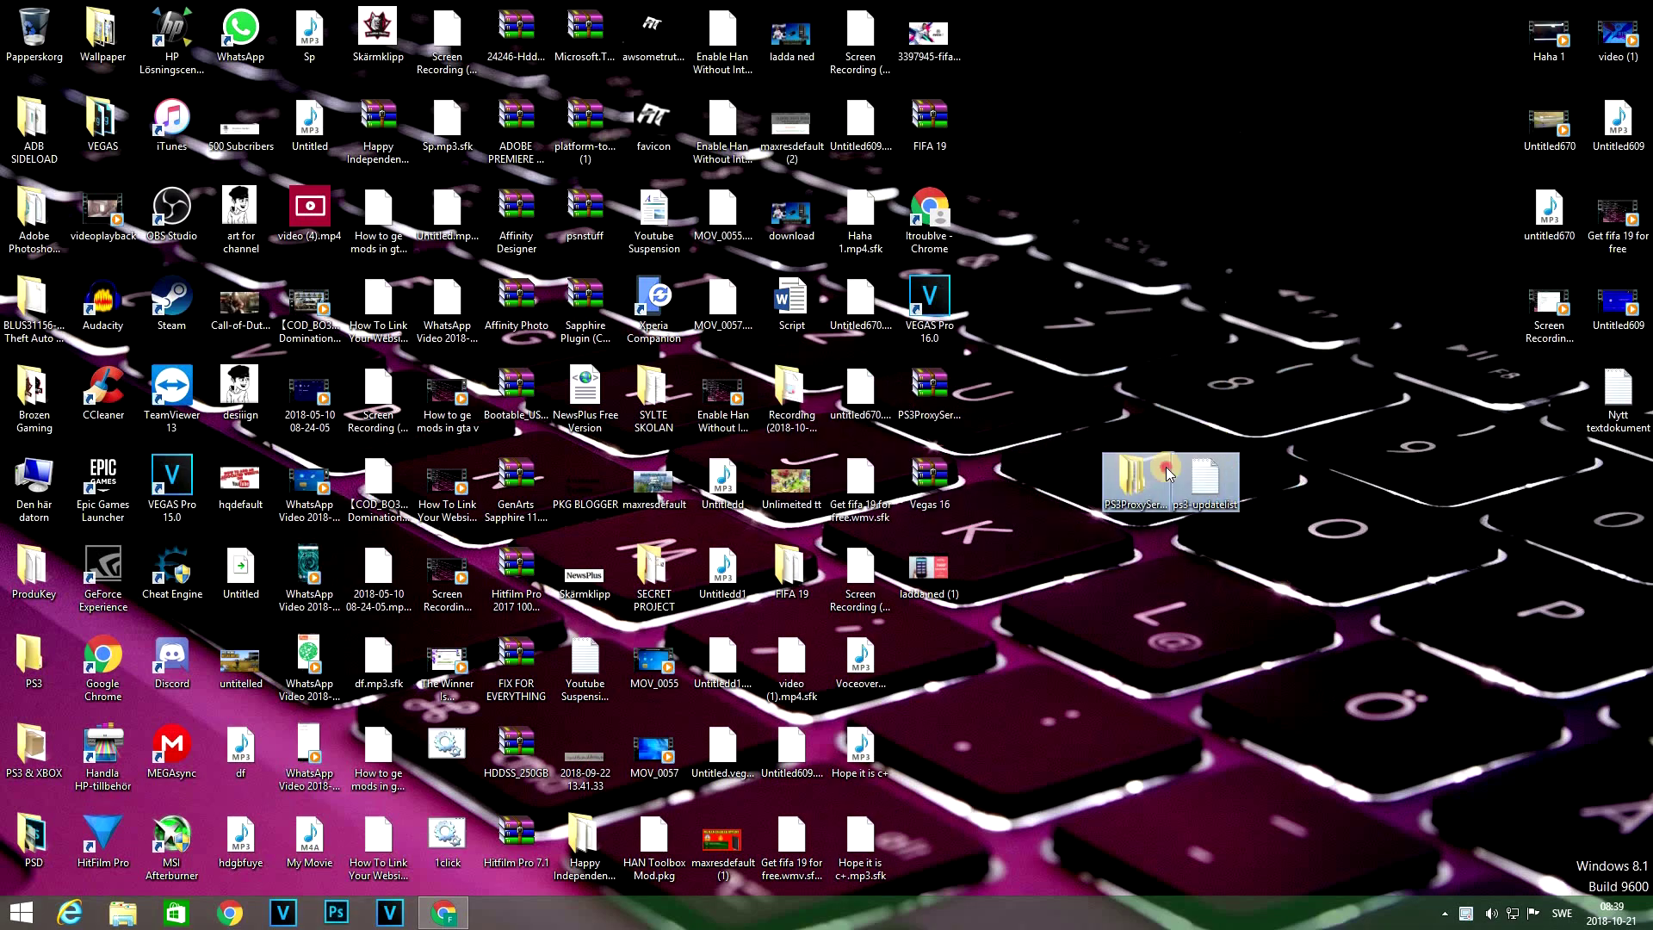
pyautogui.click(1264, 518)
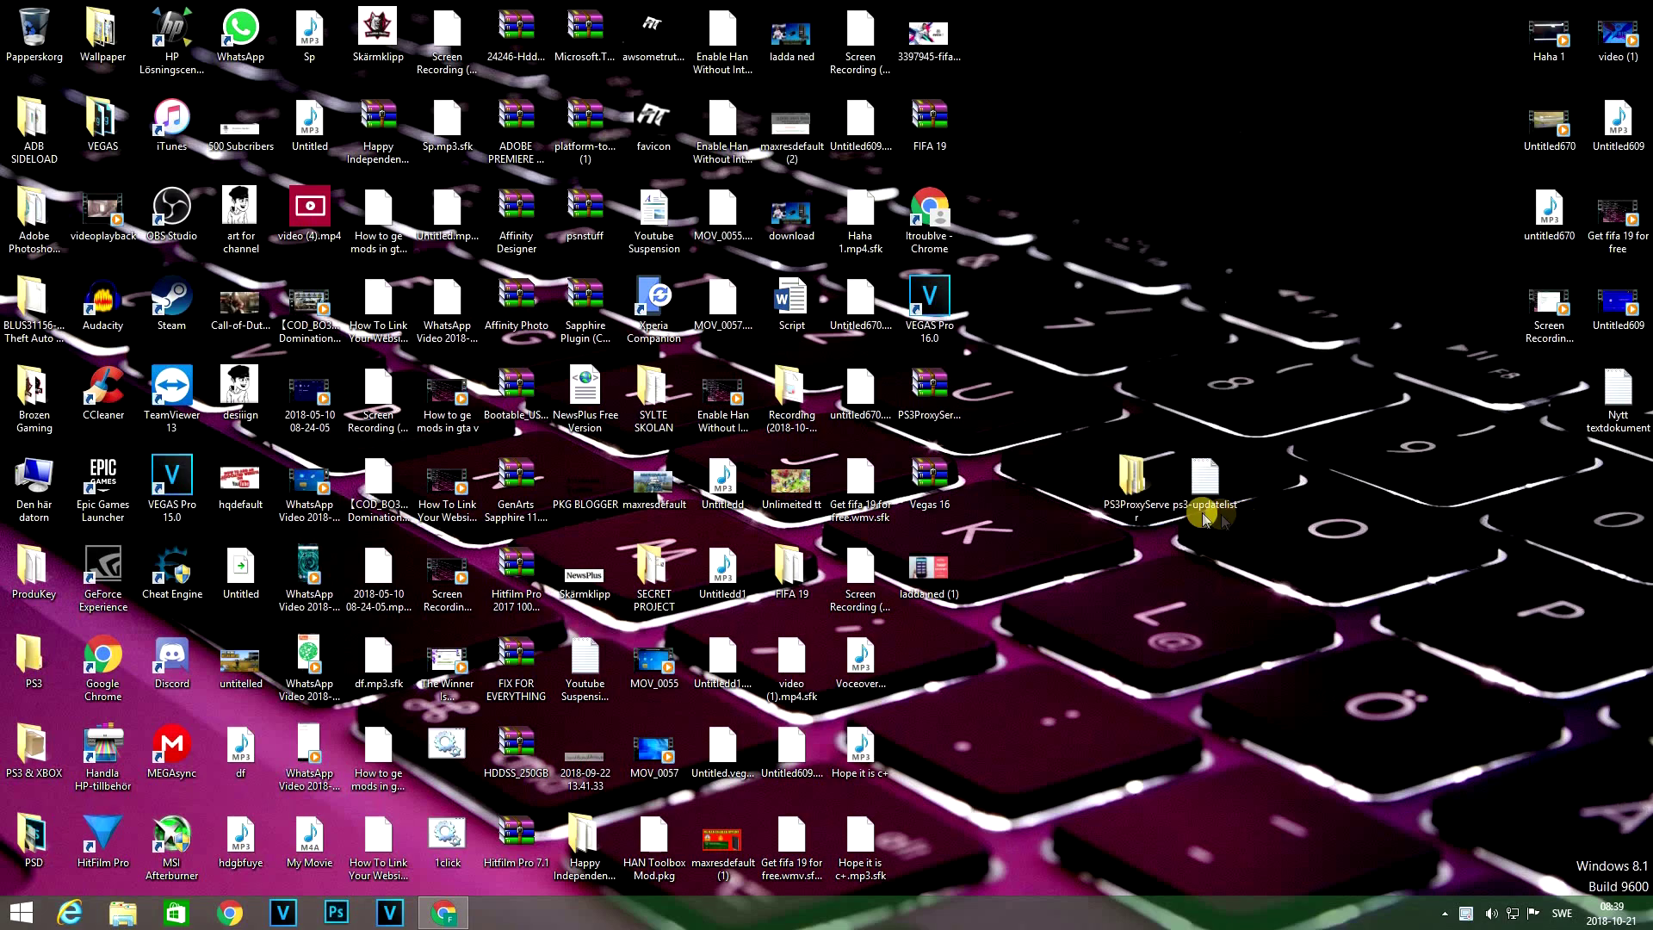
pyautogui.doubleClick(1136, 497)
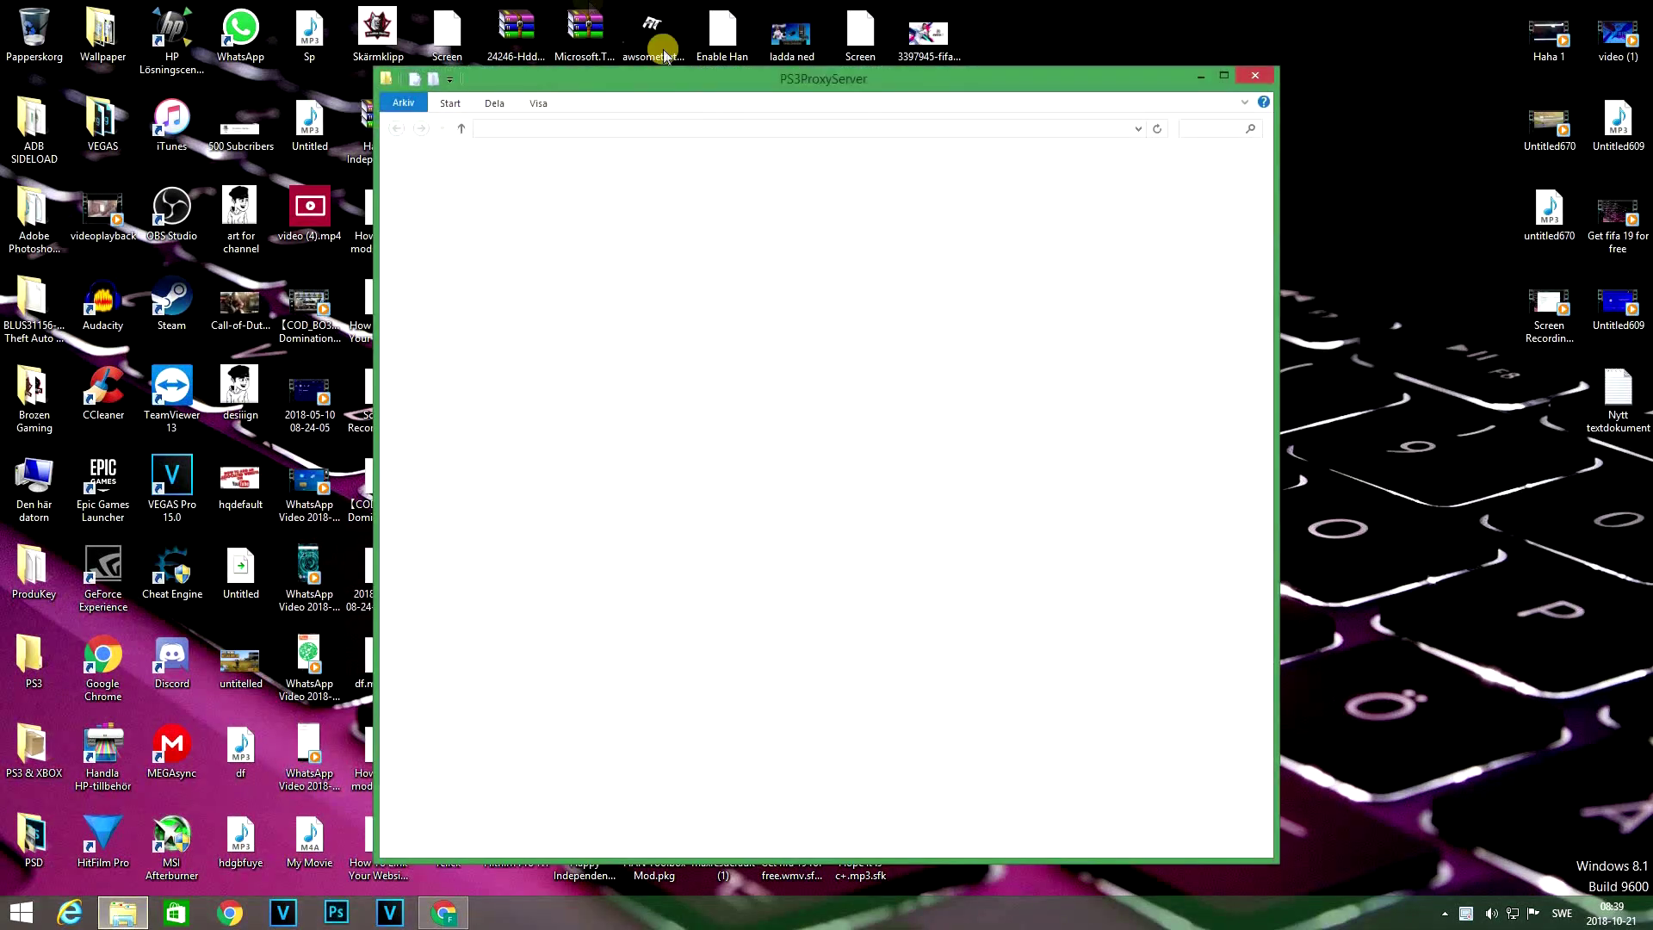
# - Open the nested PS3ProxyServer folder and run the dotnetfx installer
pyautogui.moveTo(736, 71); pyautogui.dragTo(629, 21)
pyautogui.click(531, 126)
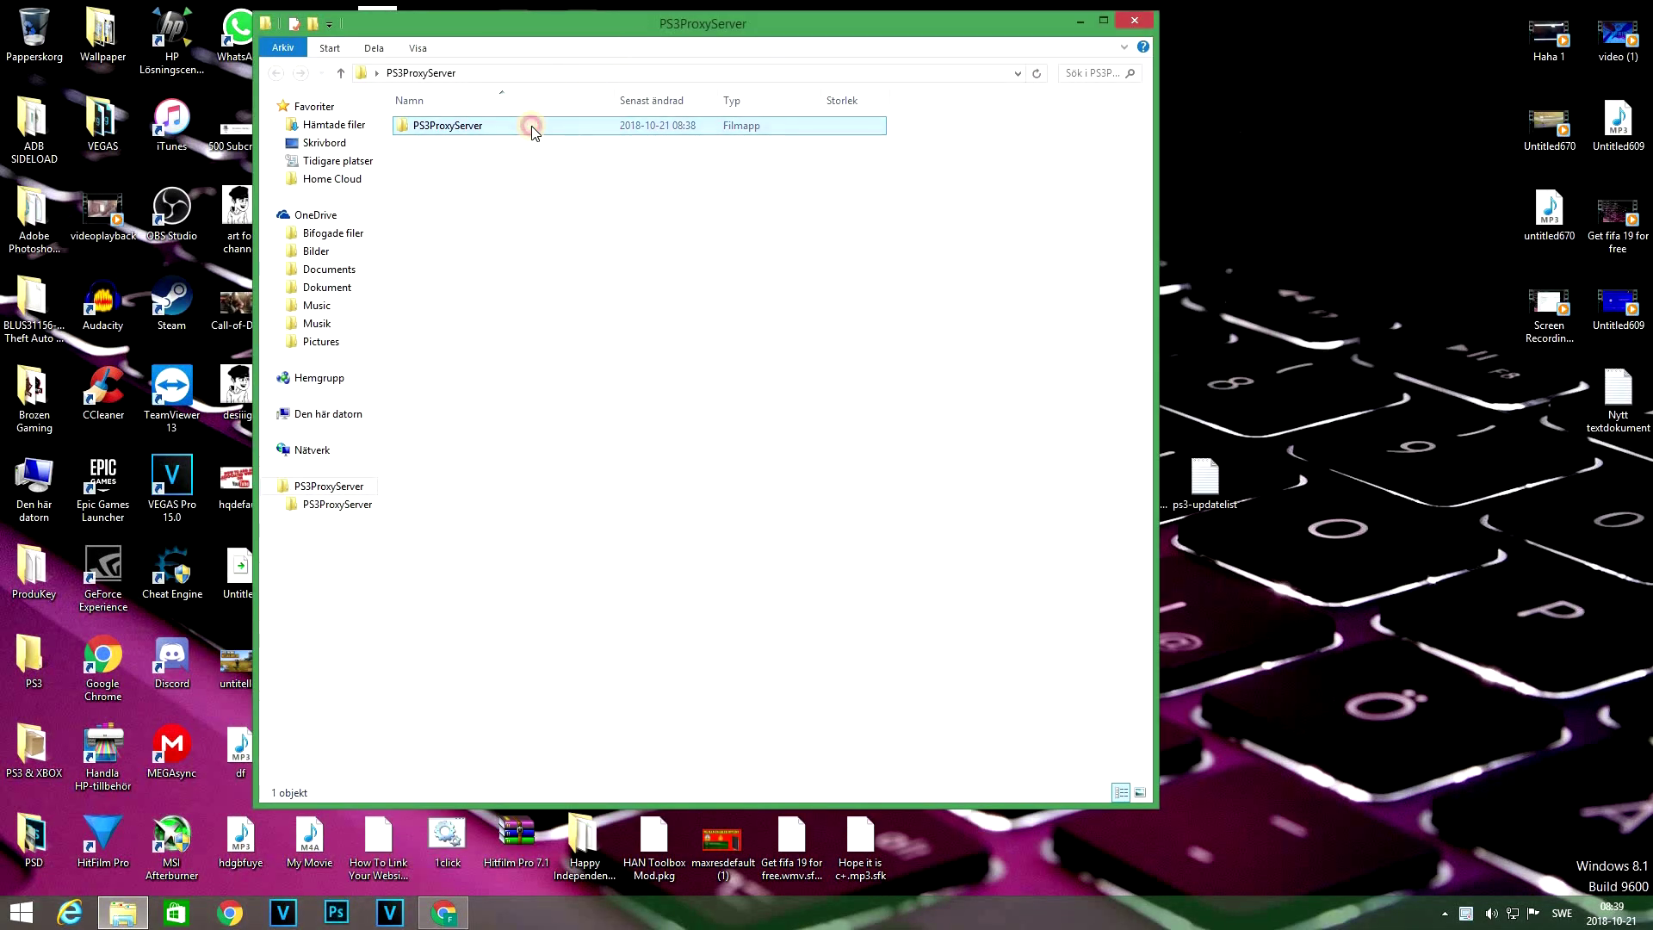
pyautogui.doubleClick(486, 125)
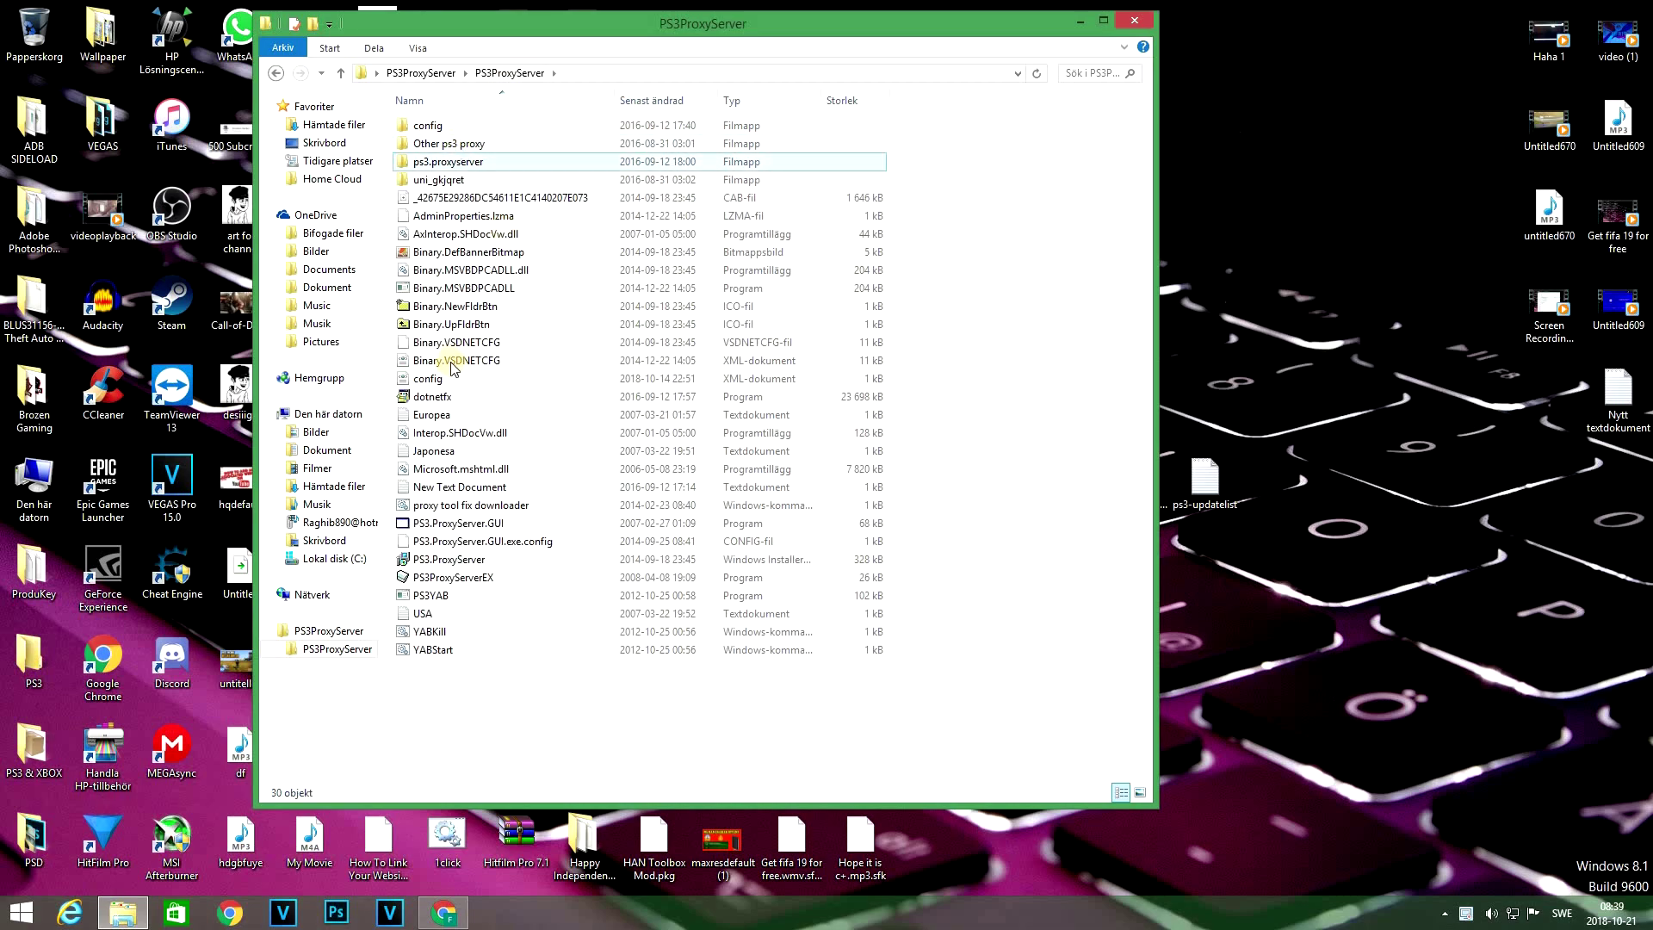
pyautogui.click(436, 397)
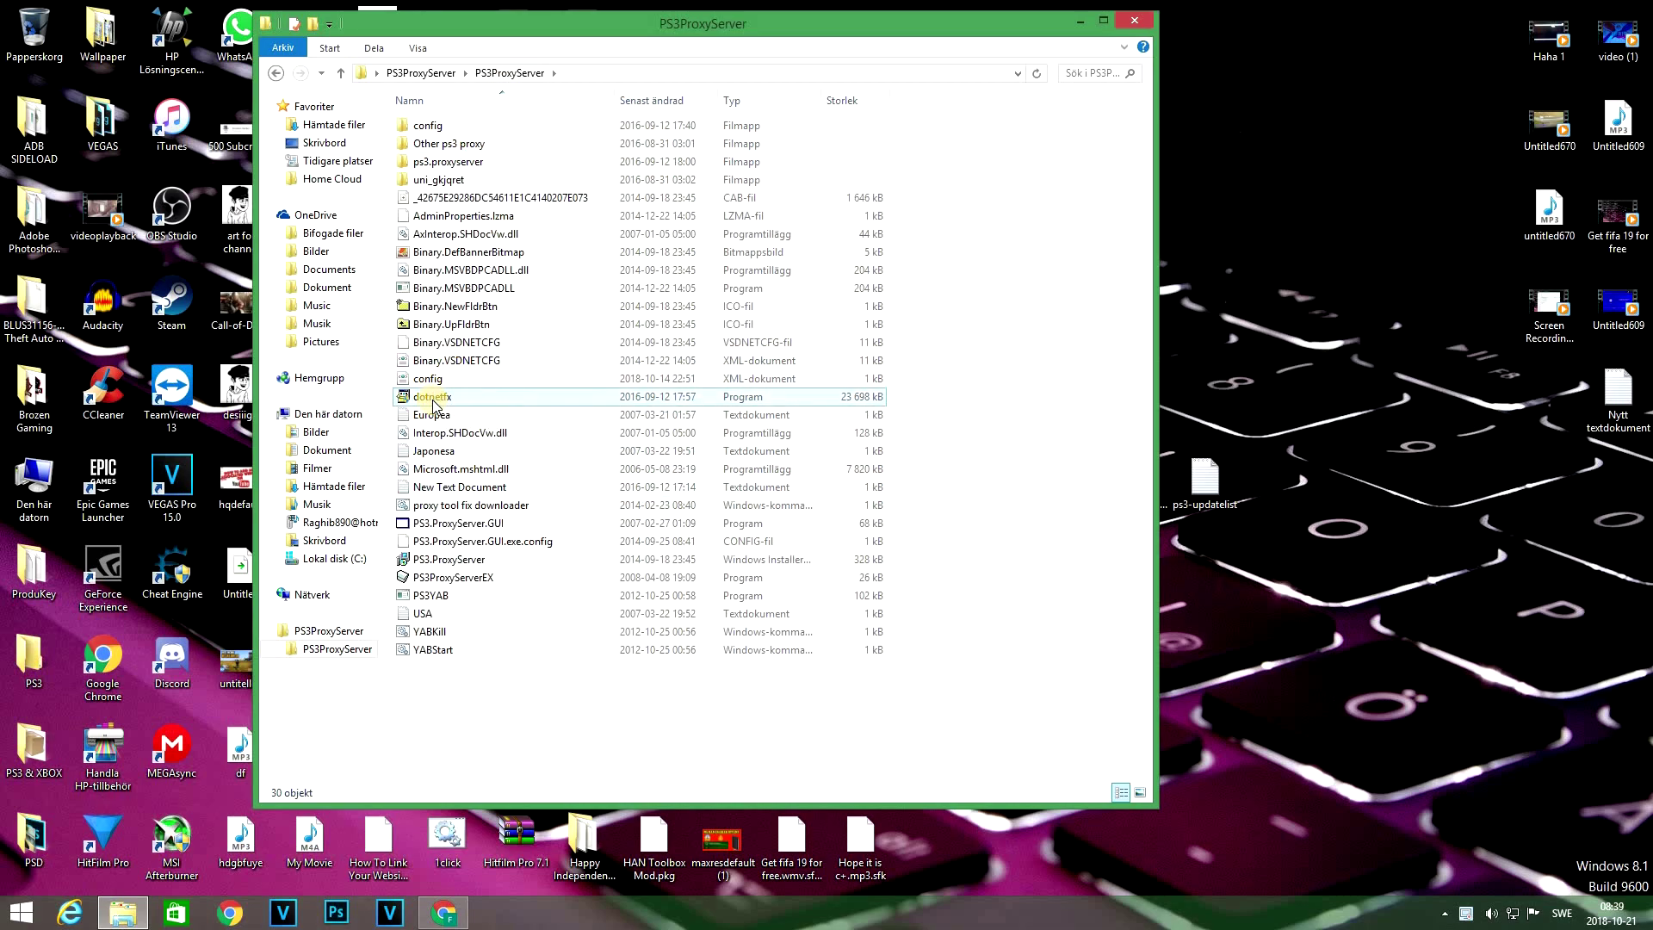
pyautogui.doubleClick(436, 402)
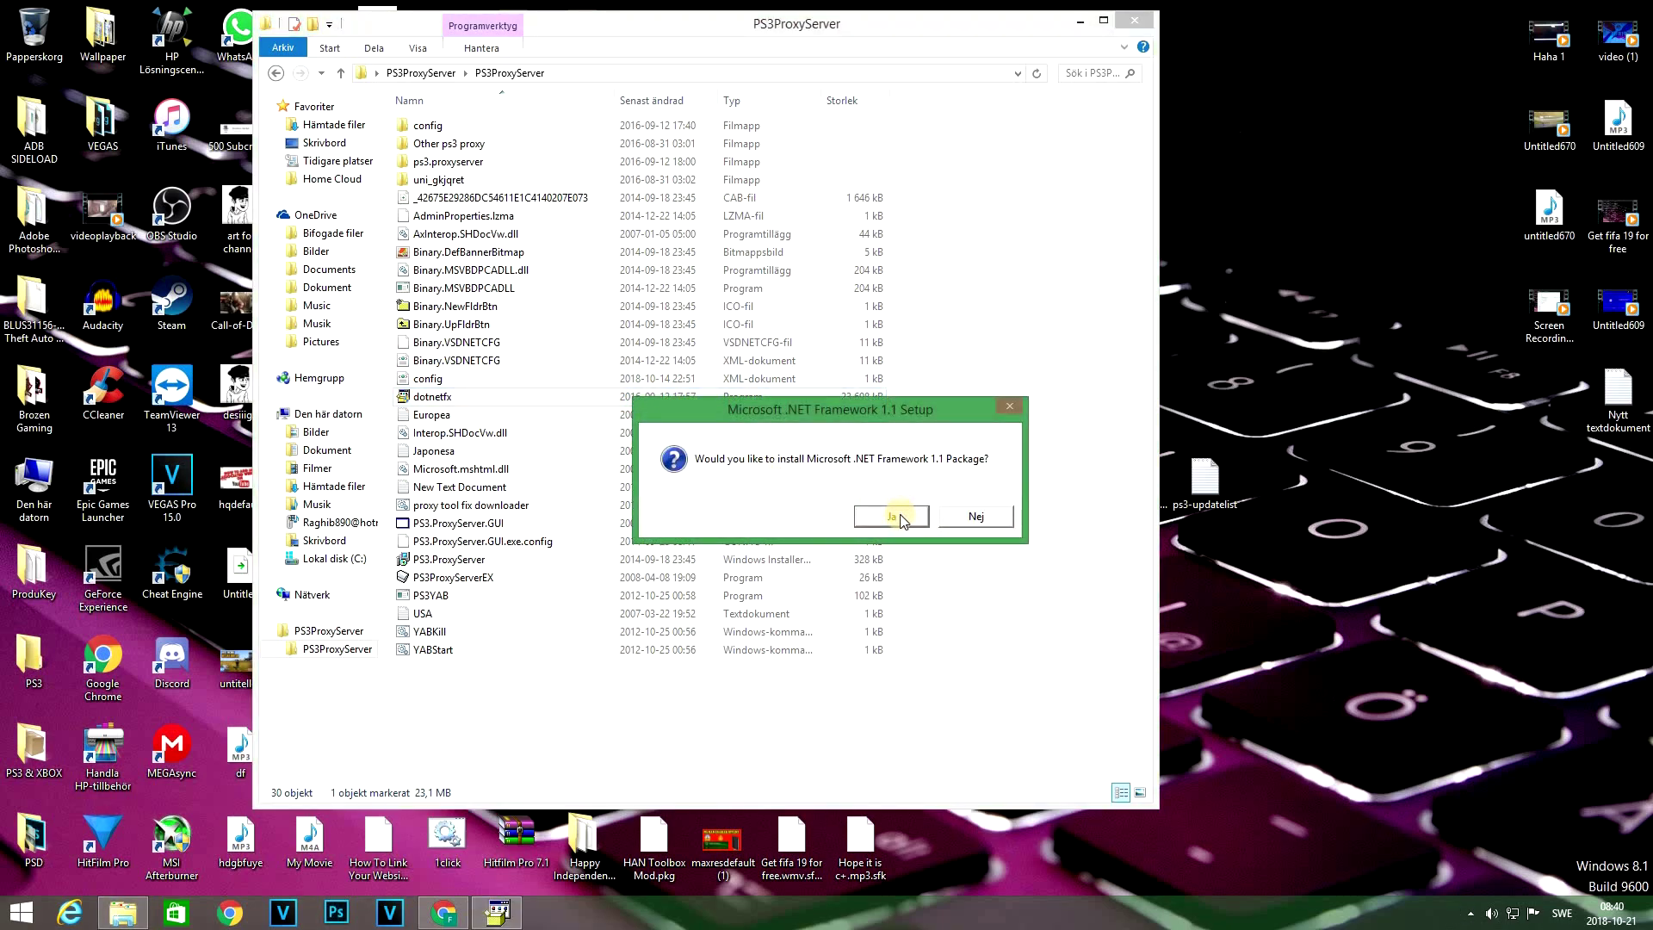
# - Install .NET Framework 1.1 despite the compatibility warning, accepting the license
pyautogui.click(901, 518)
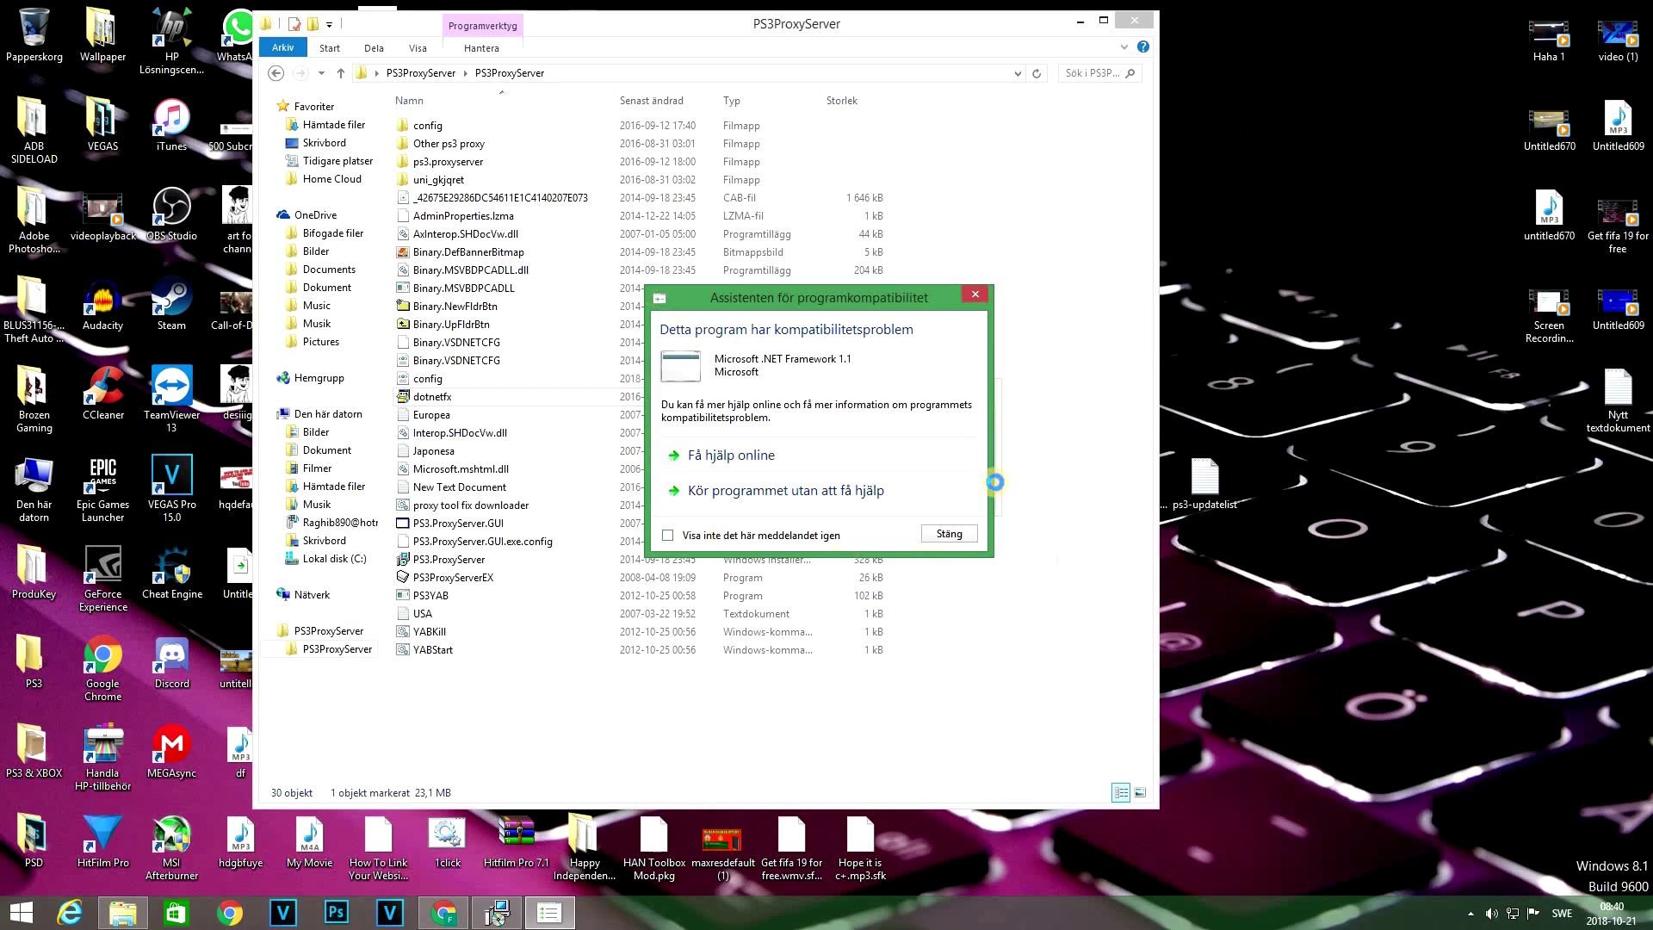
pyautogui.click(687, 489)
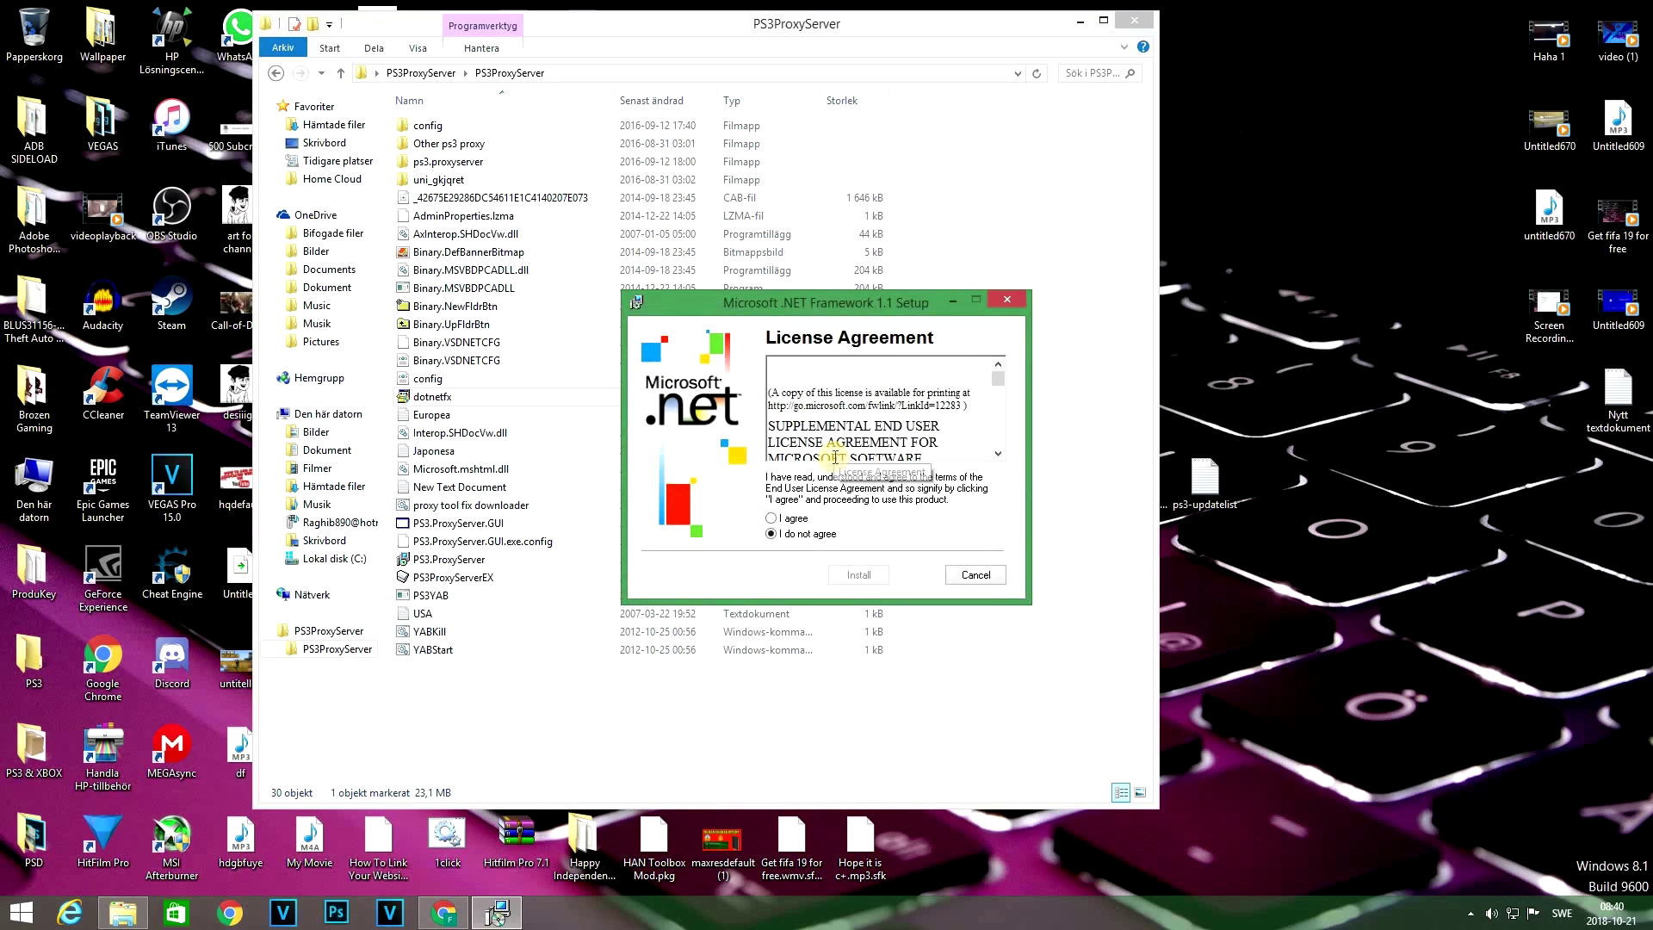
pyautogui.click(772, 518)
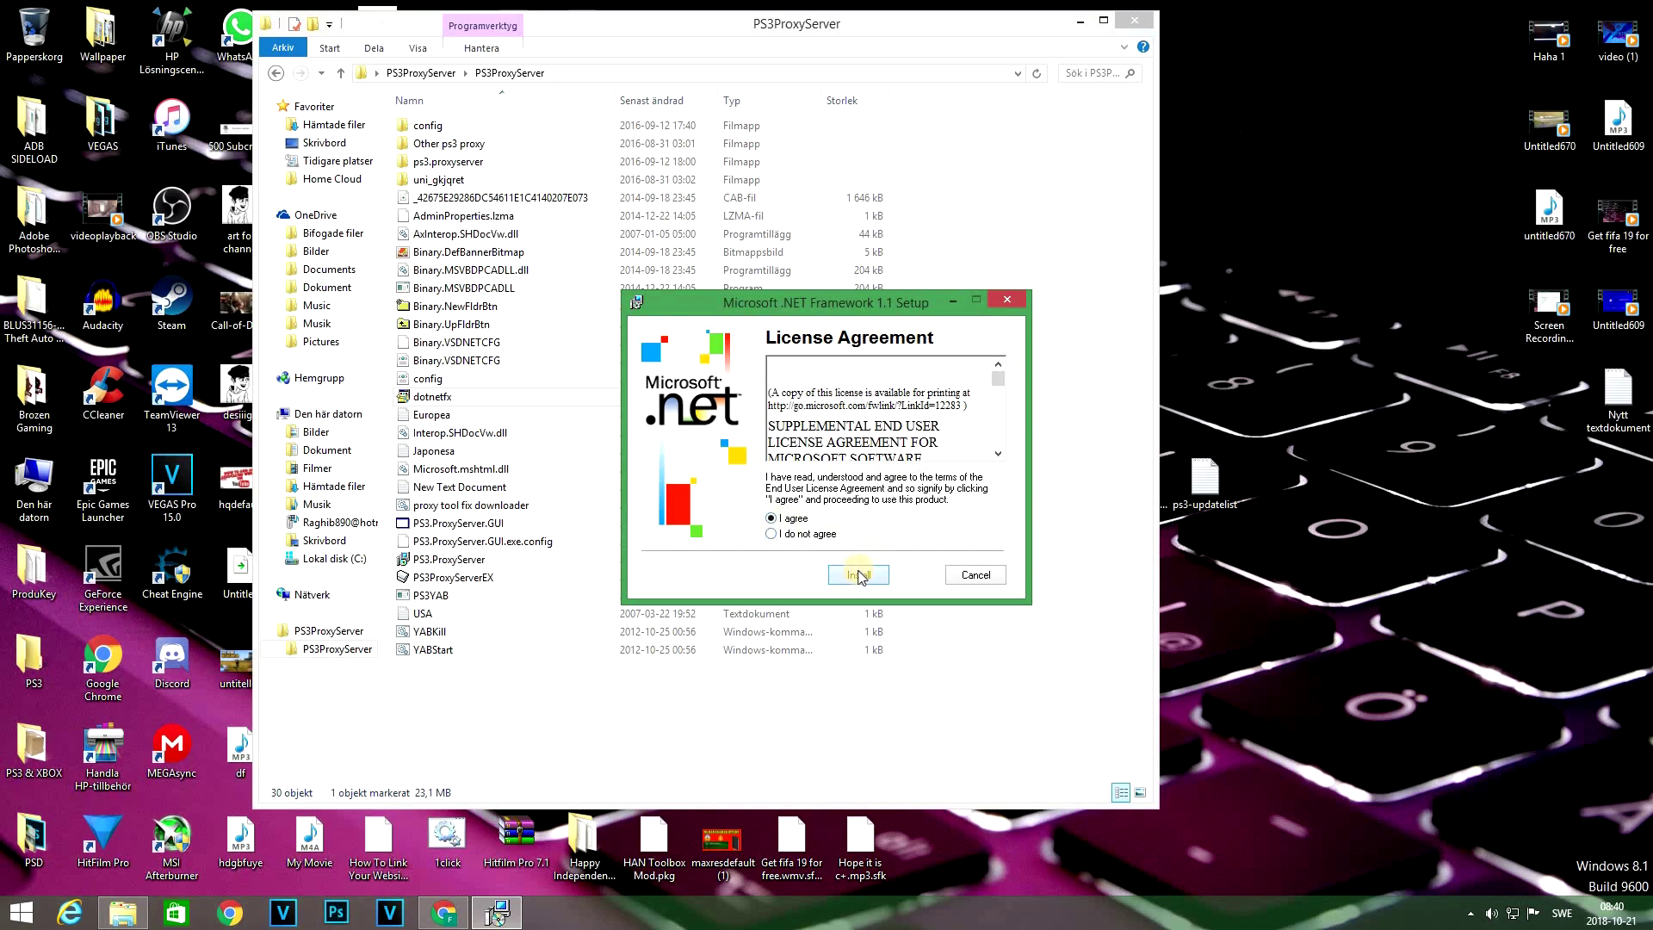
pyautogui.click(858, 575)
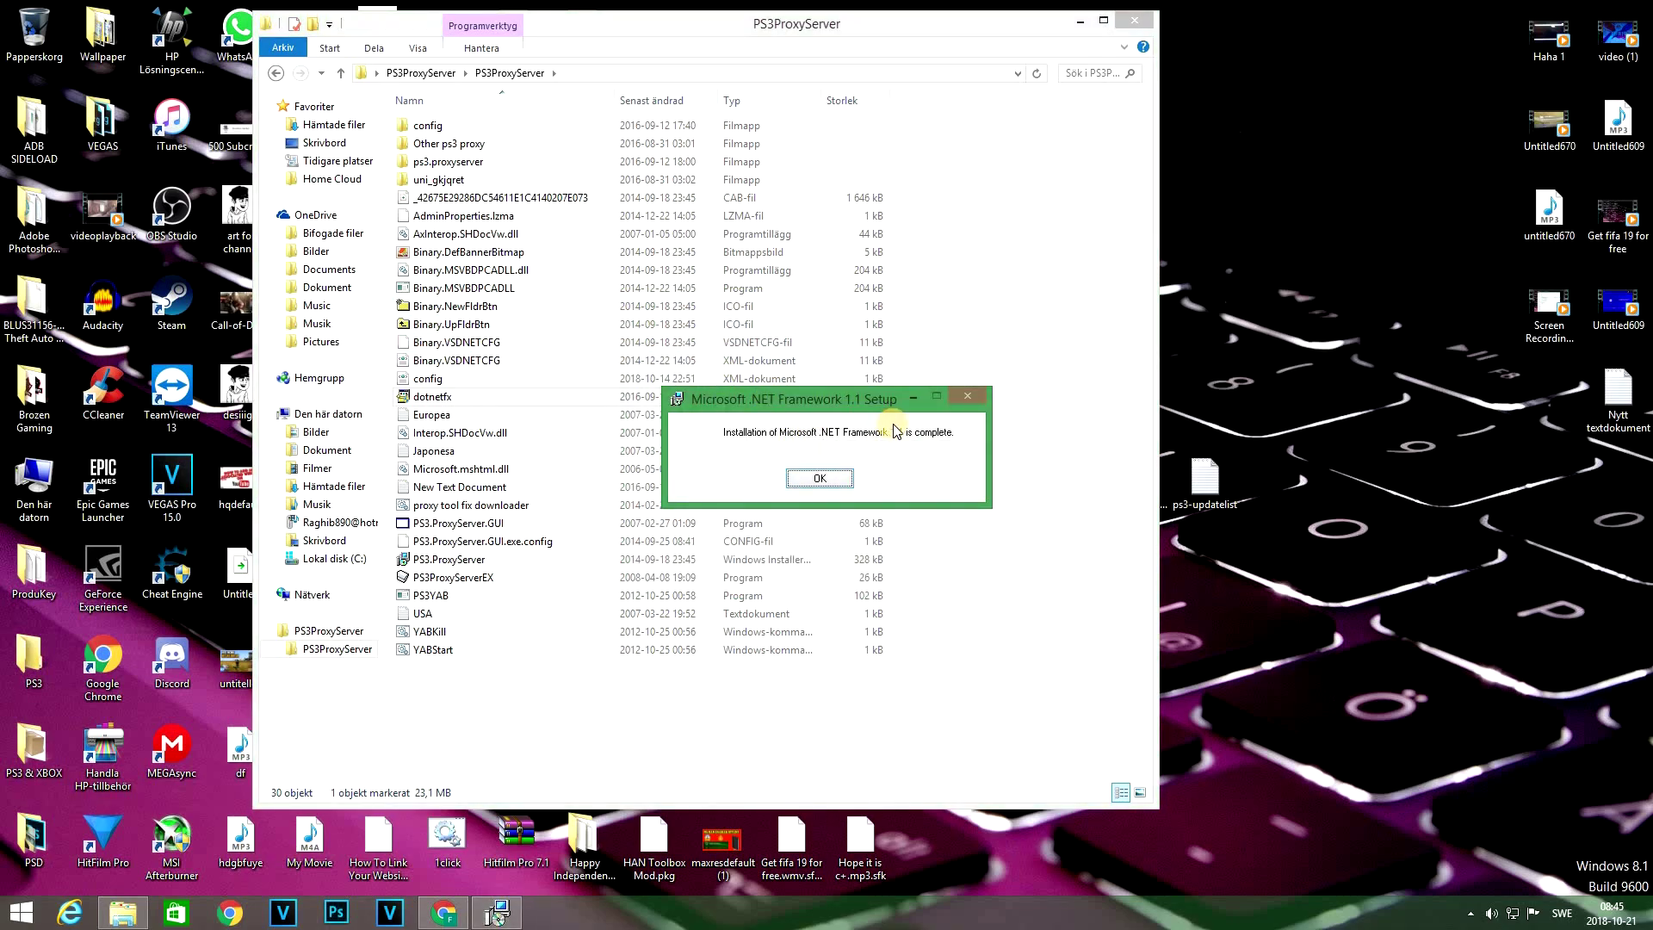
pyautogui.click(818, 479)
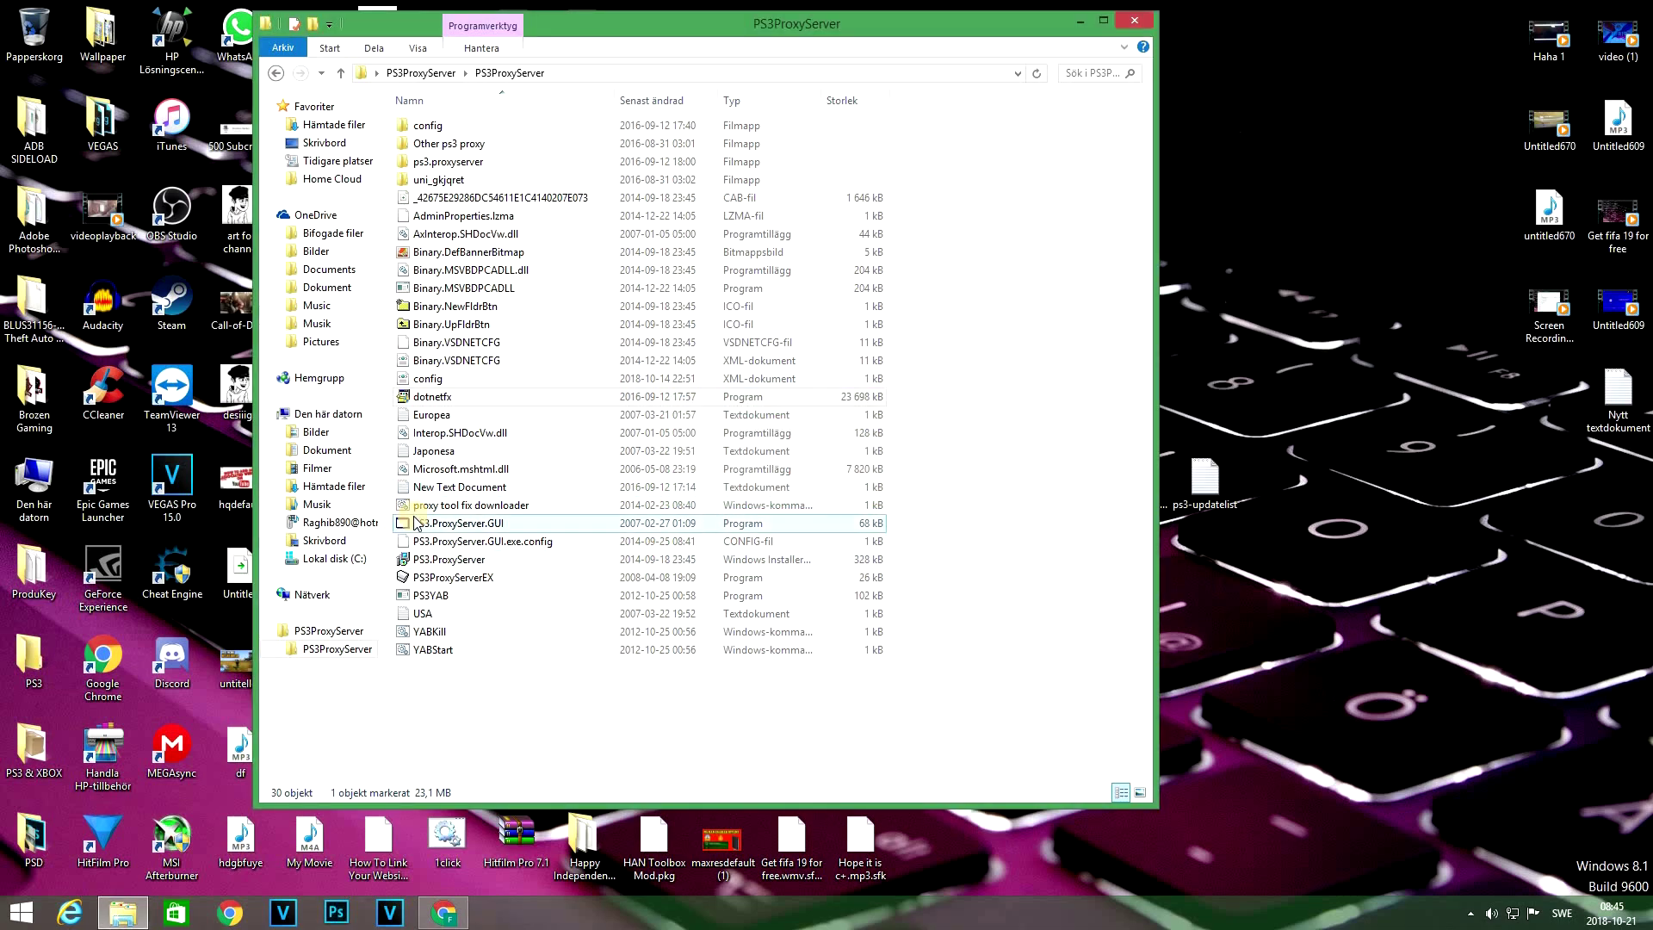
# - Run the PS3.ProxyServer installer with the default Program Files install folder
pyautogui.doubleClick(431, 559)
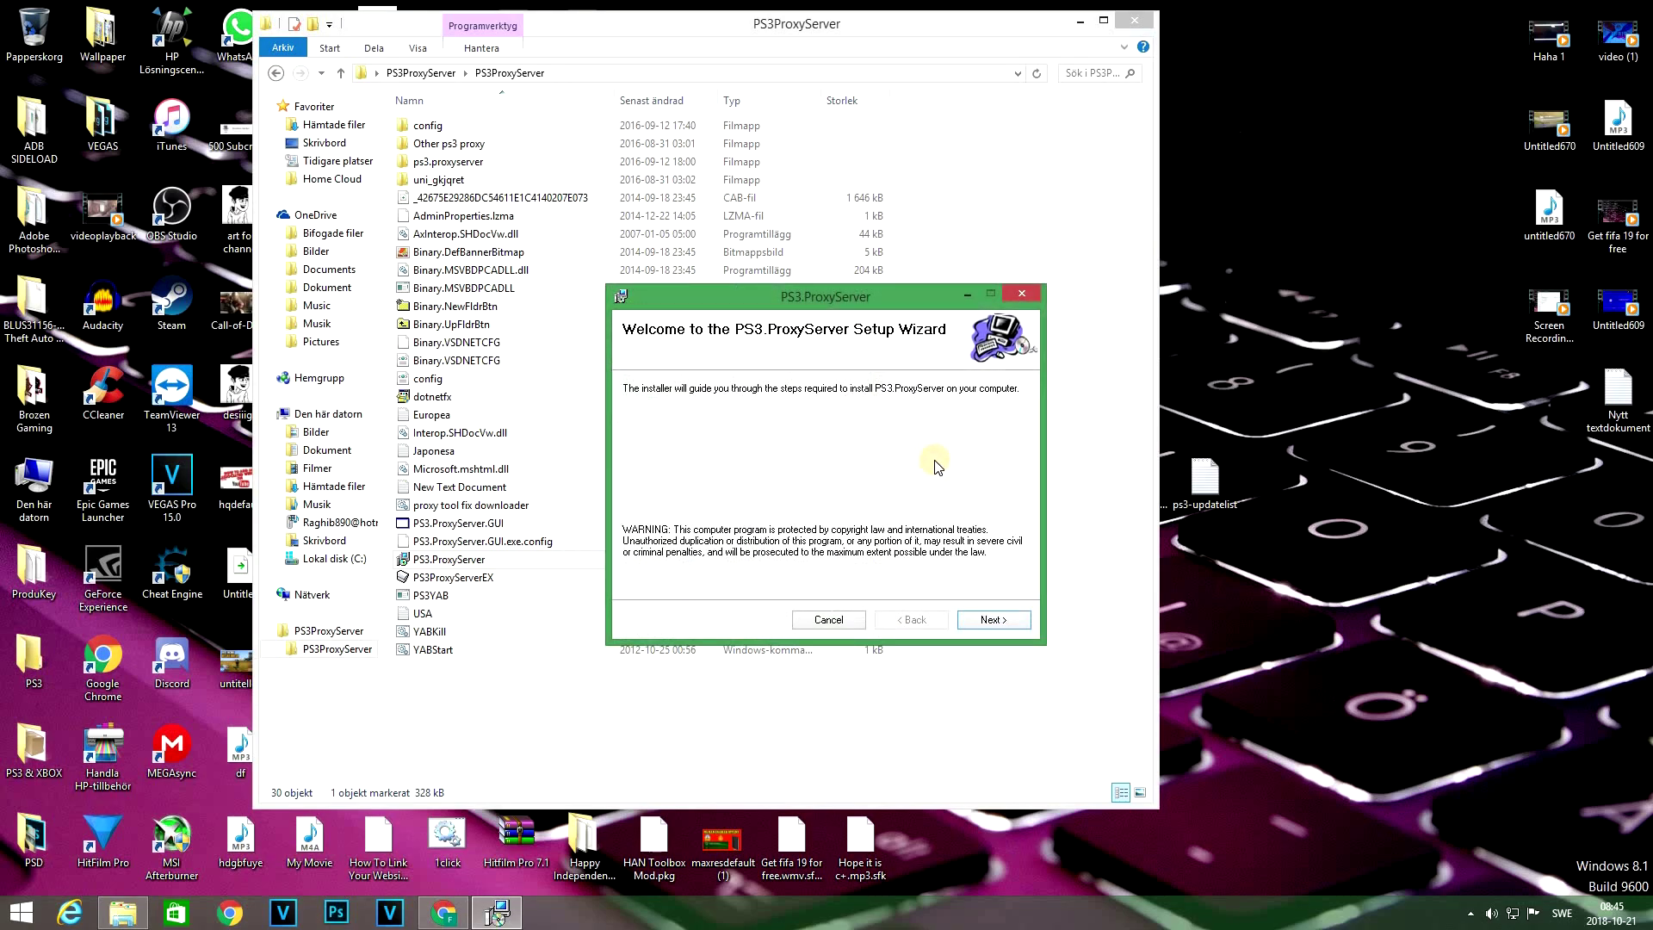
pyautogui.click(988, 612)
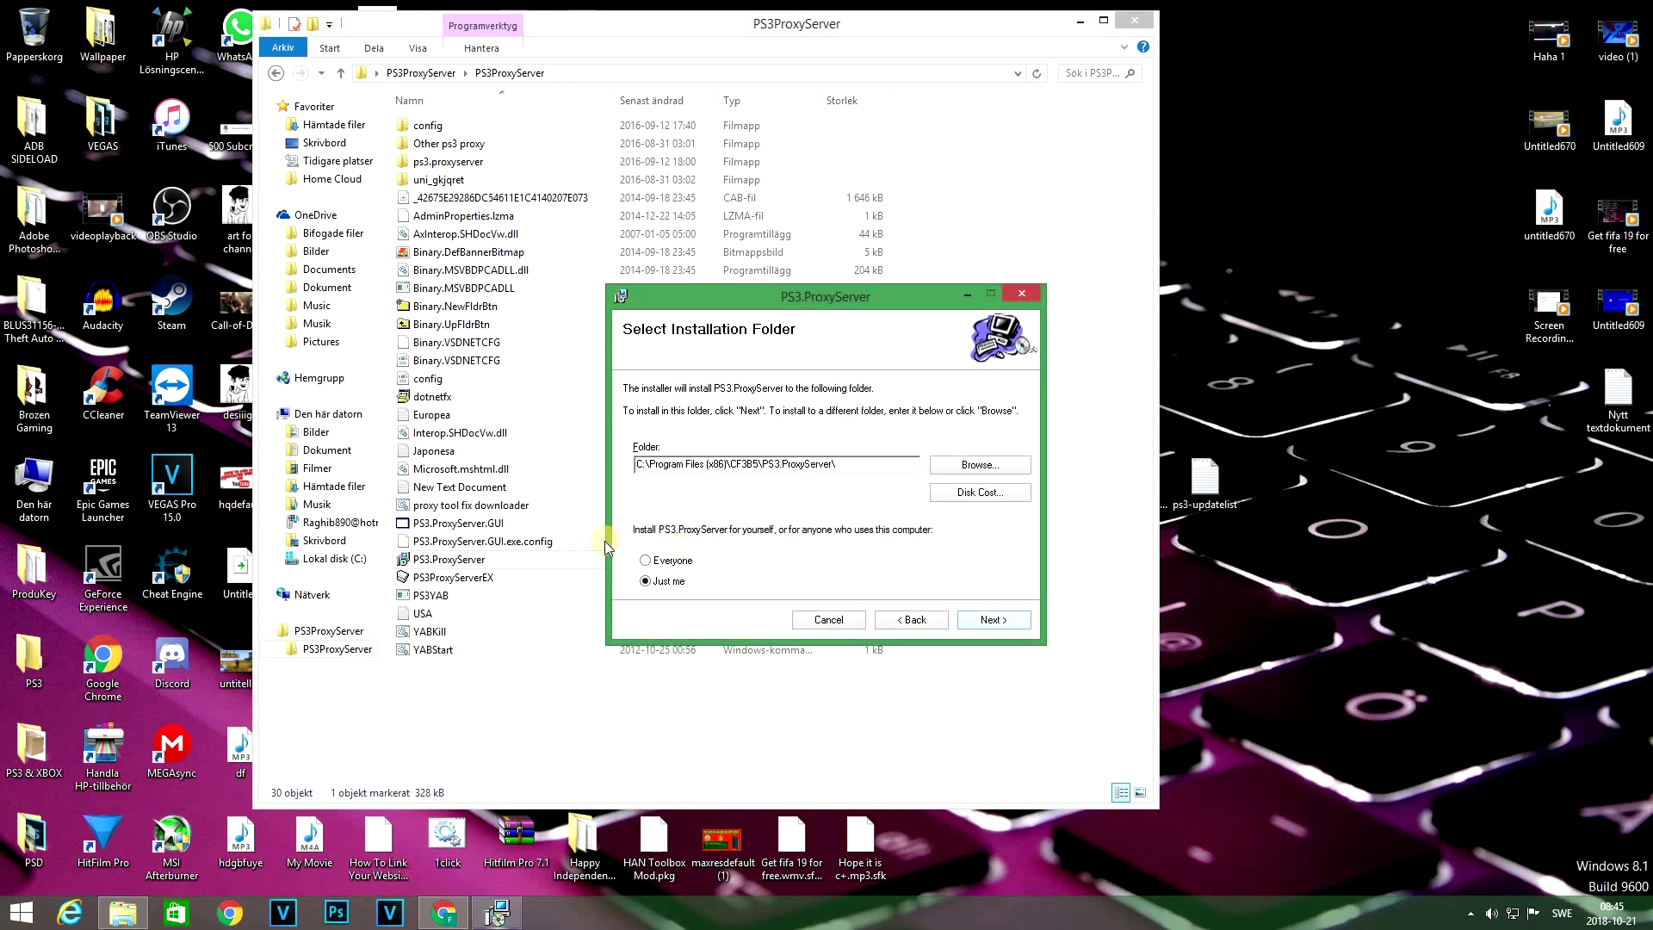
pyautogui.click(1024, 619)
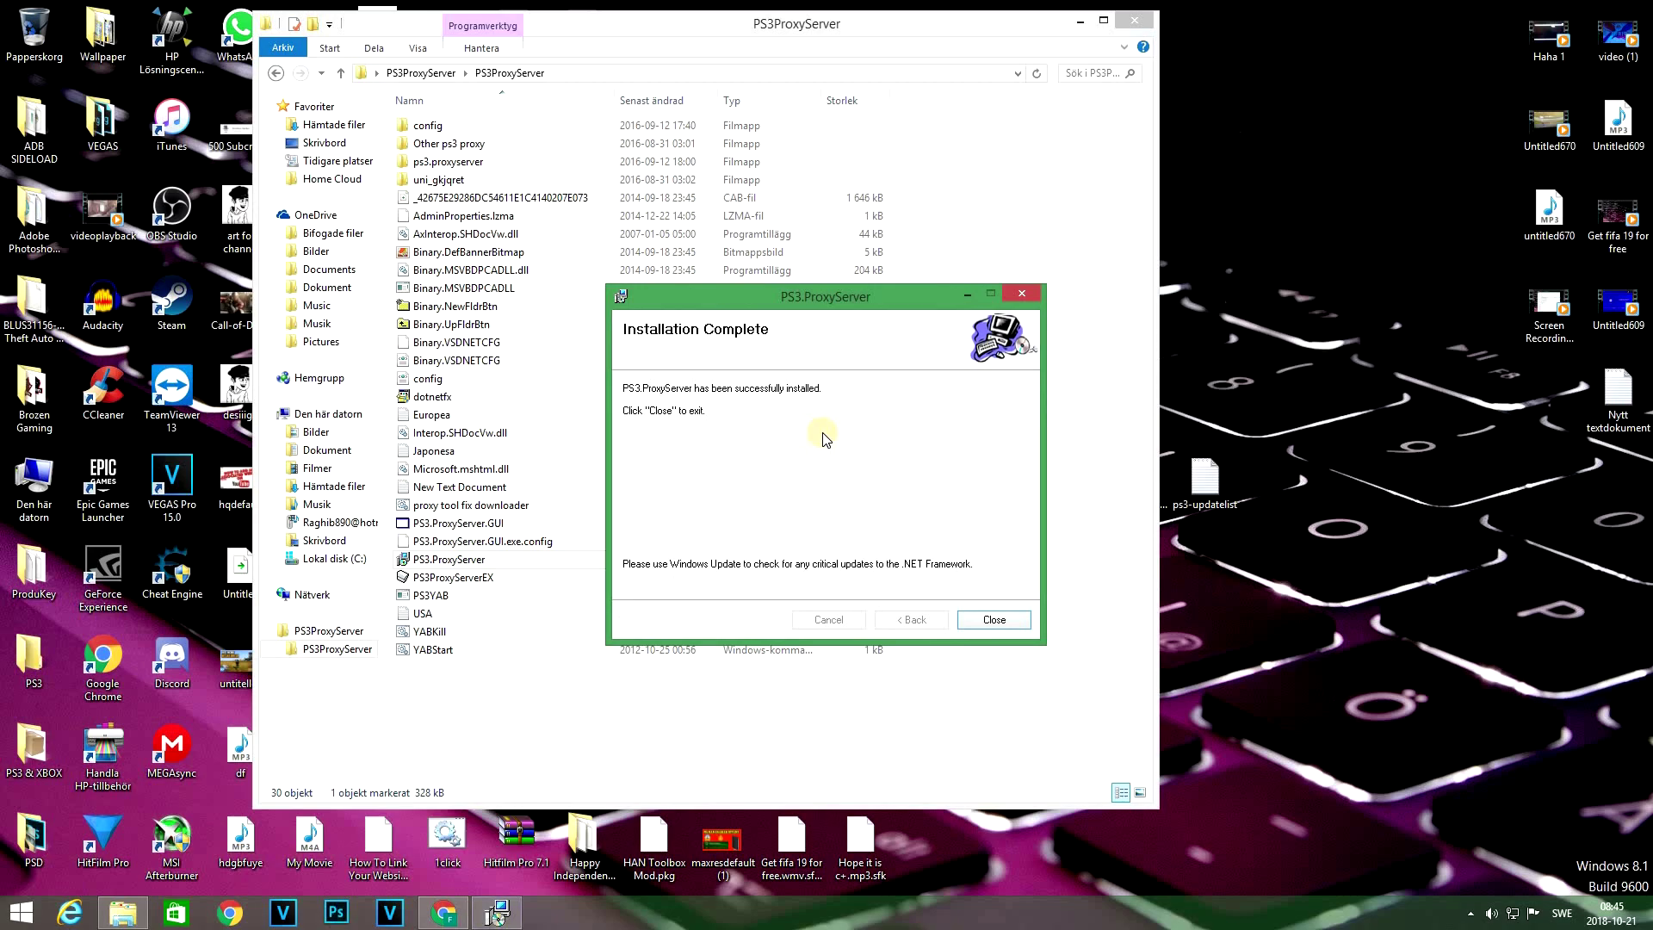
pyautogui.click(994, 619)
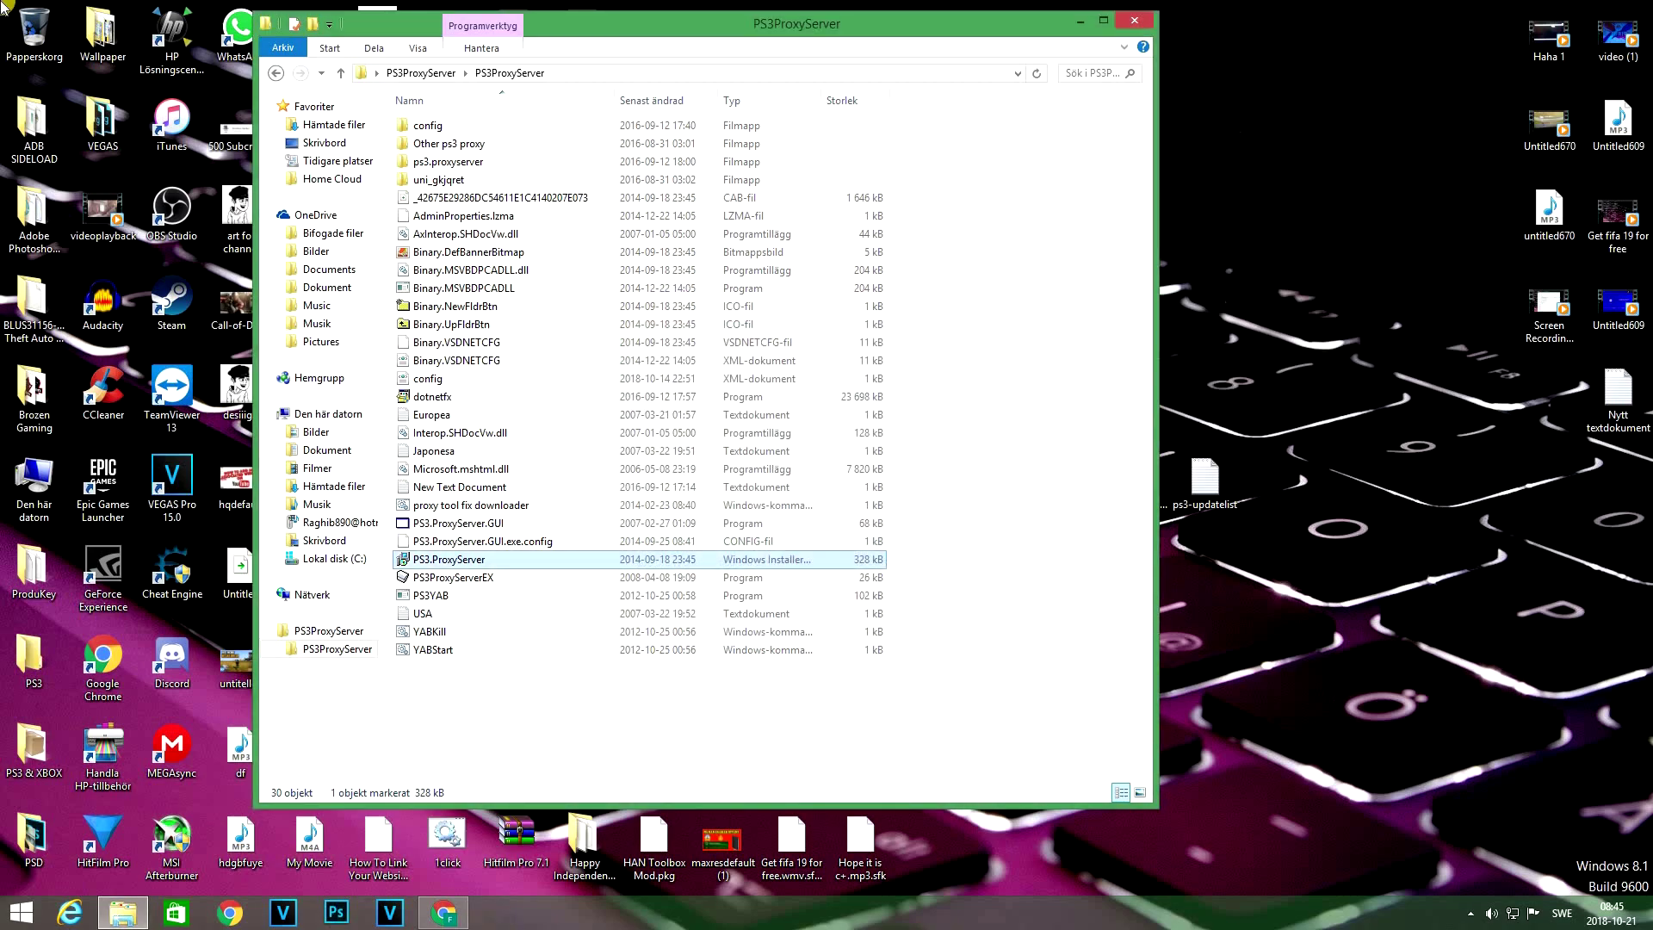
# - Browse to C:\Program Files (x86)\CF3B5\PS3.ProxyServer in File Explorer
pyautogui.click(338, 417)
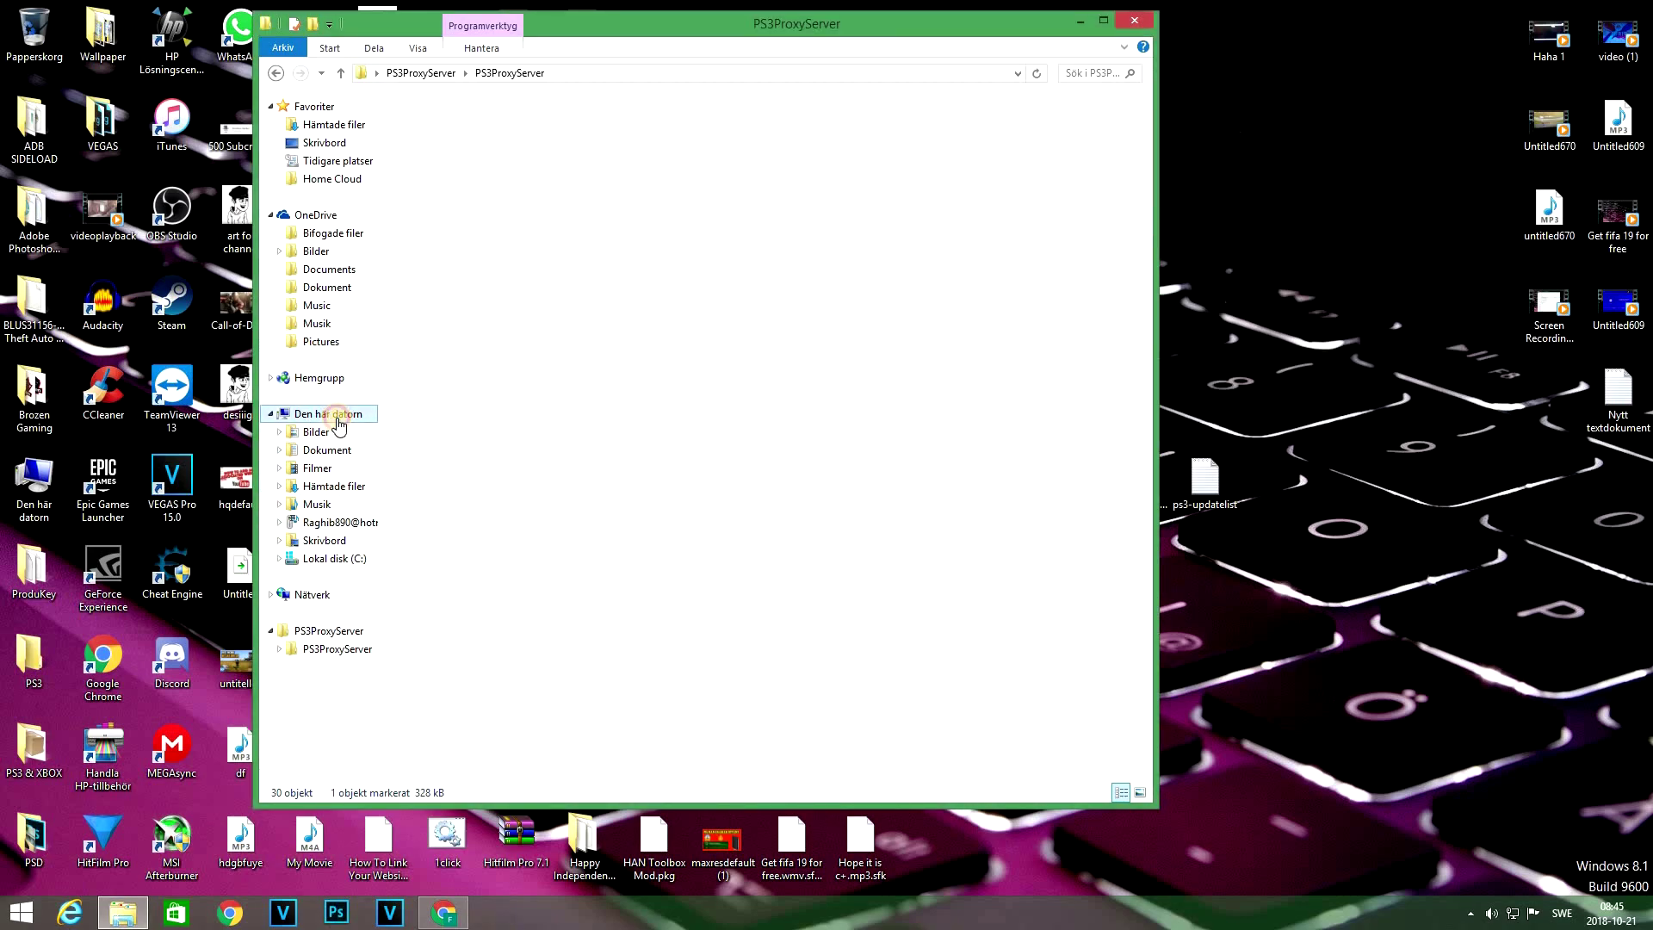
pyautogui.click(507, 252)
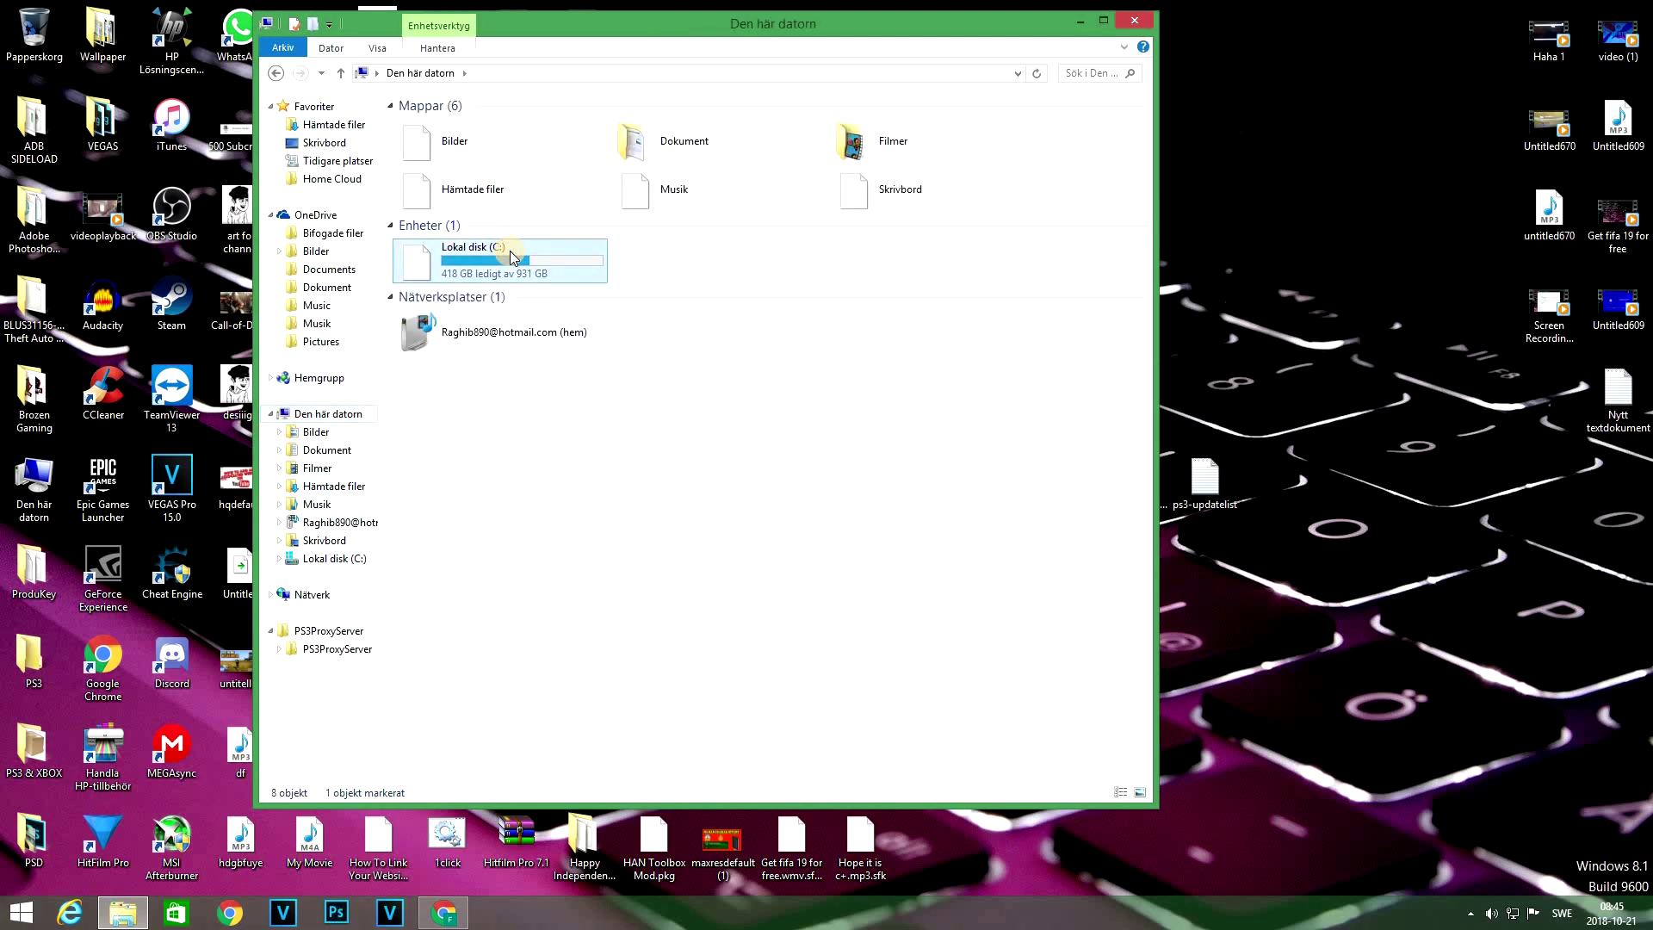
pyautogui.doubleClick(507, 250)
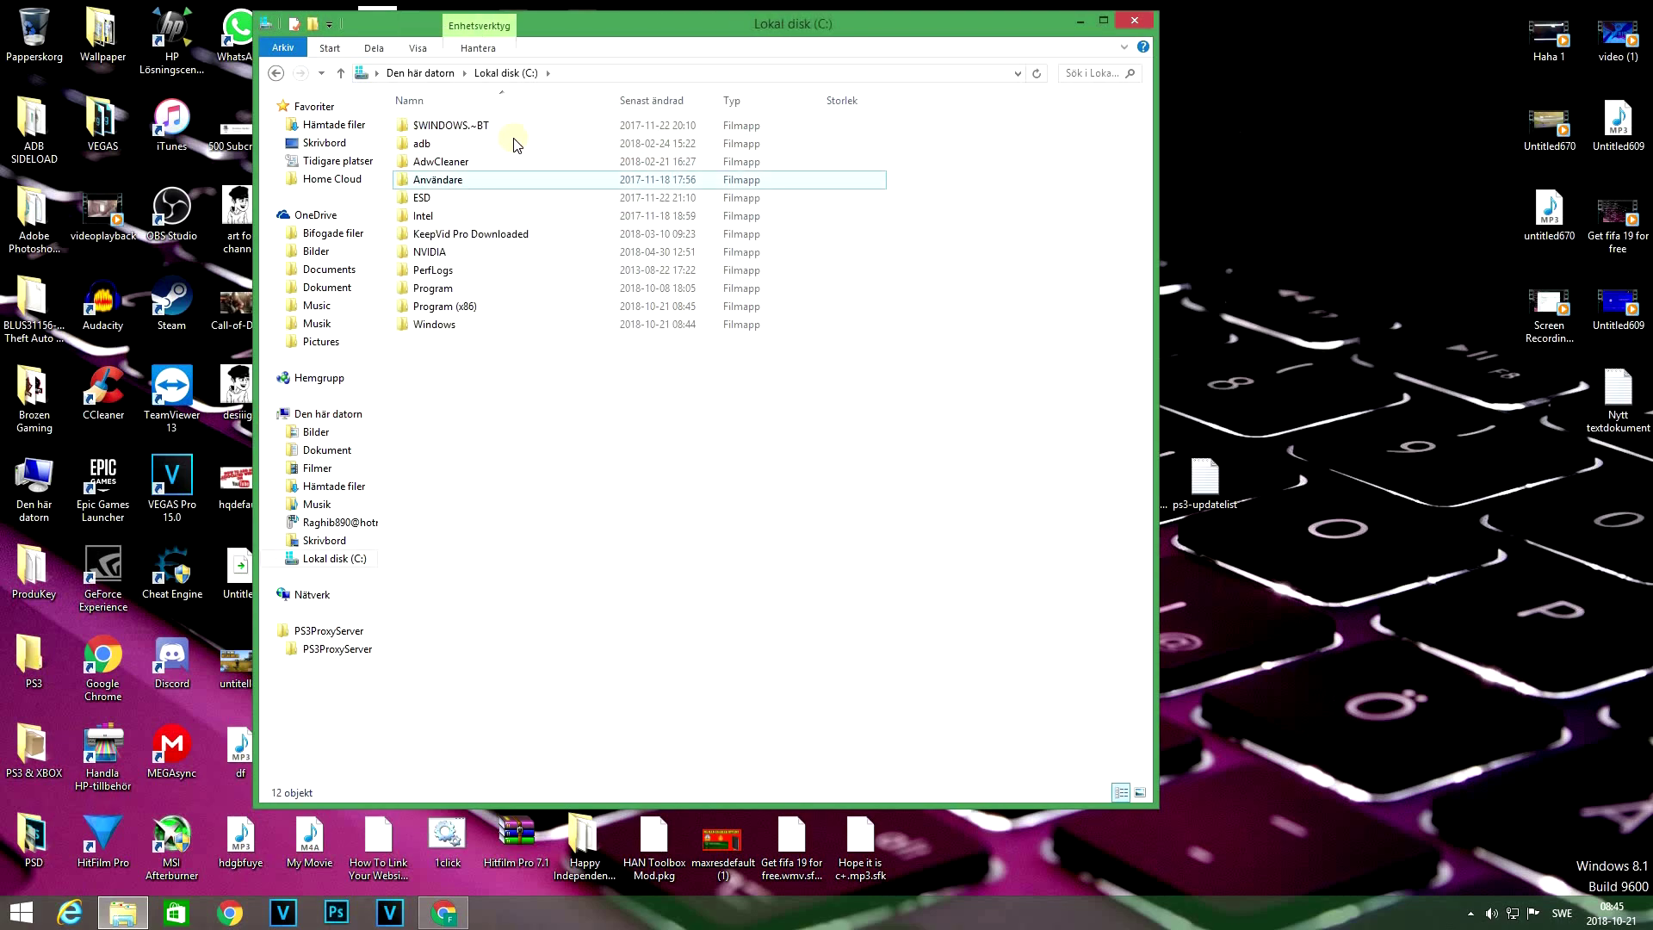
pyautogui.click(454, 307)
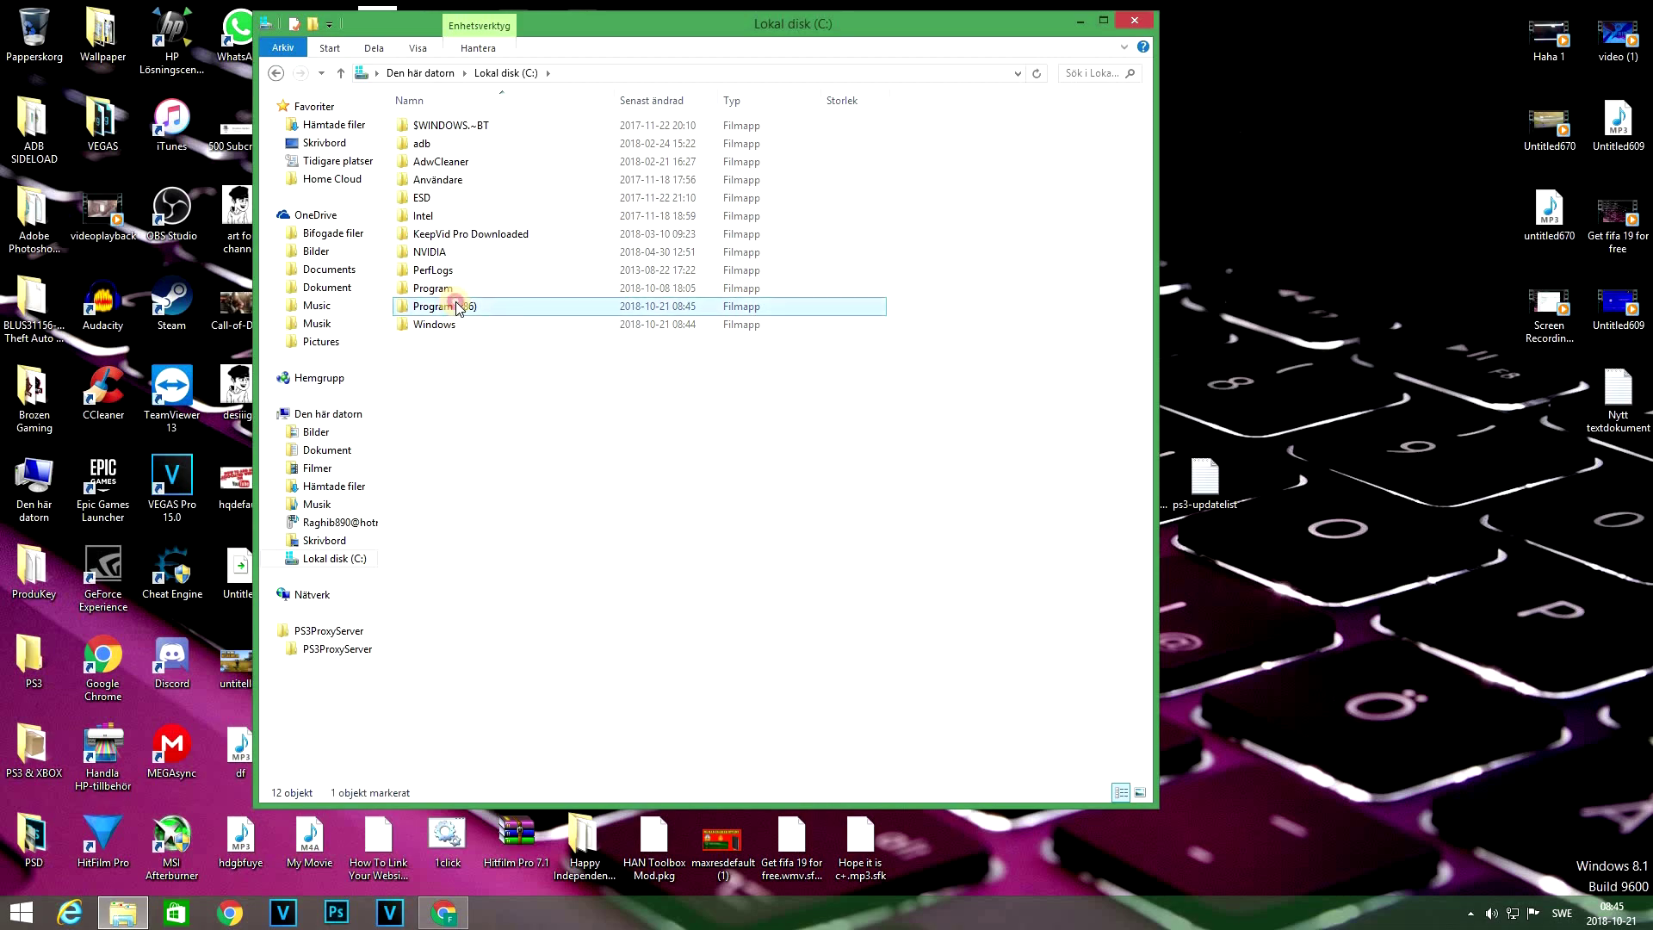
pyautogui.doubleClick(455, 307)
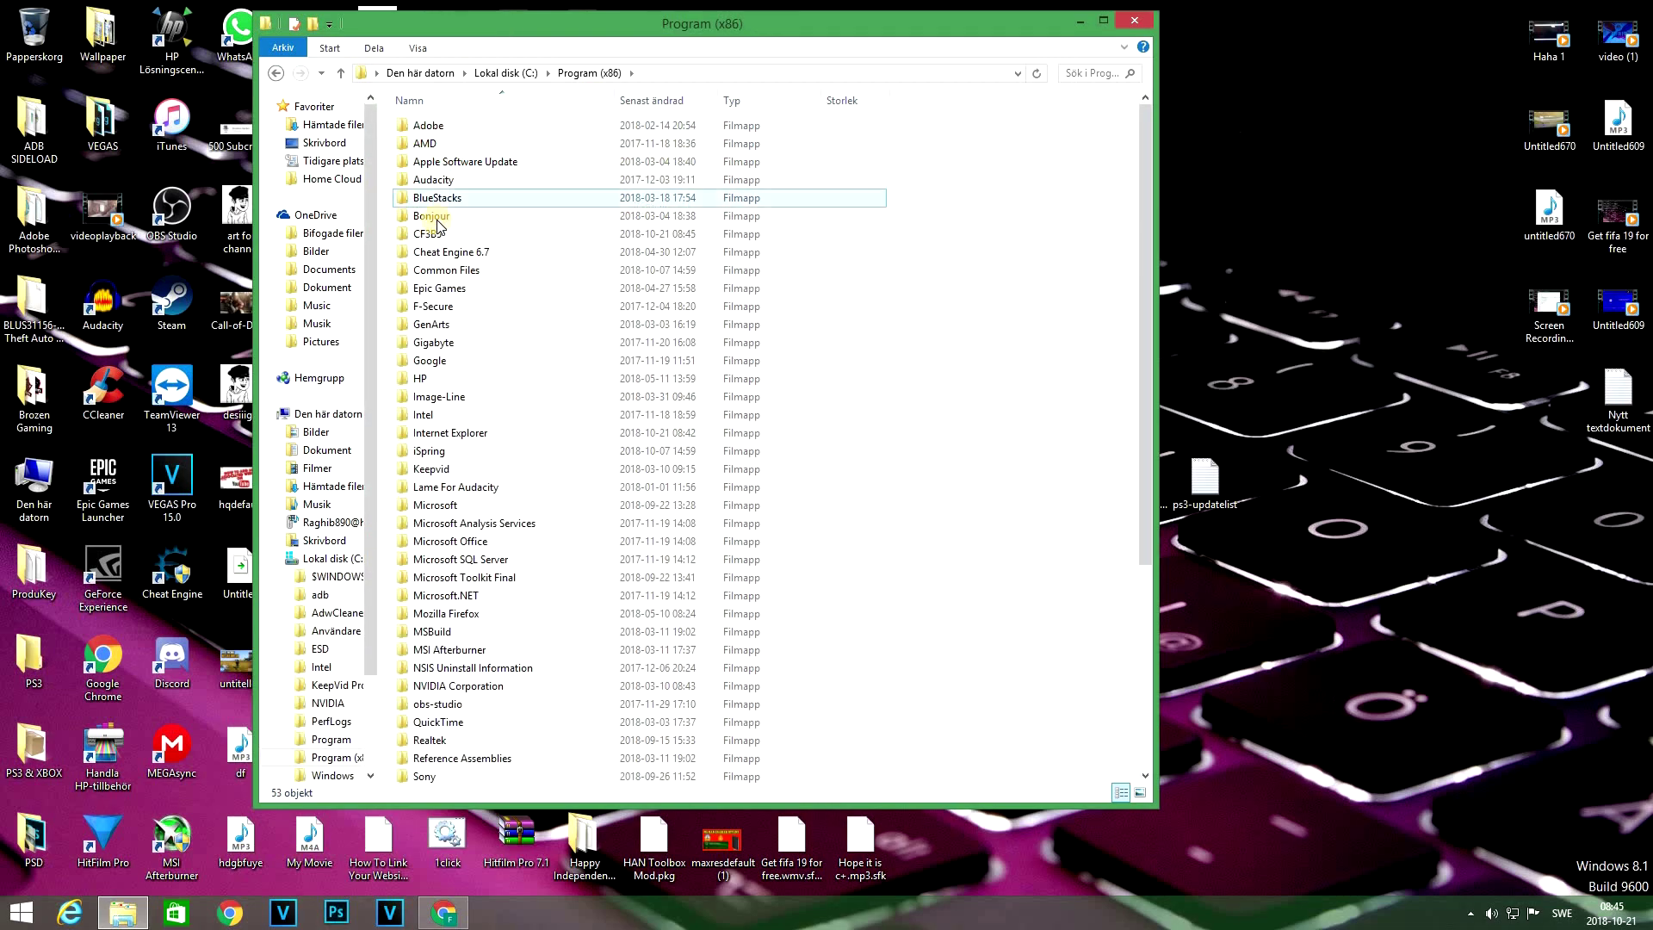
pyautogui.doubleClick(477, 239)
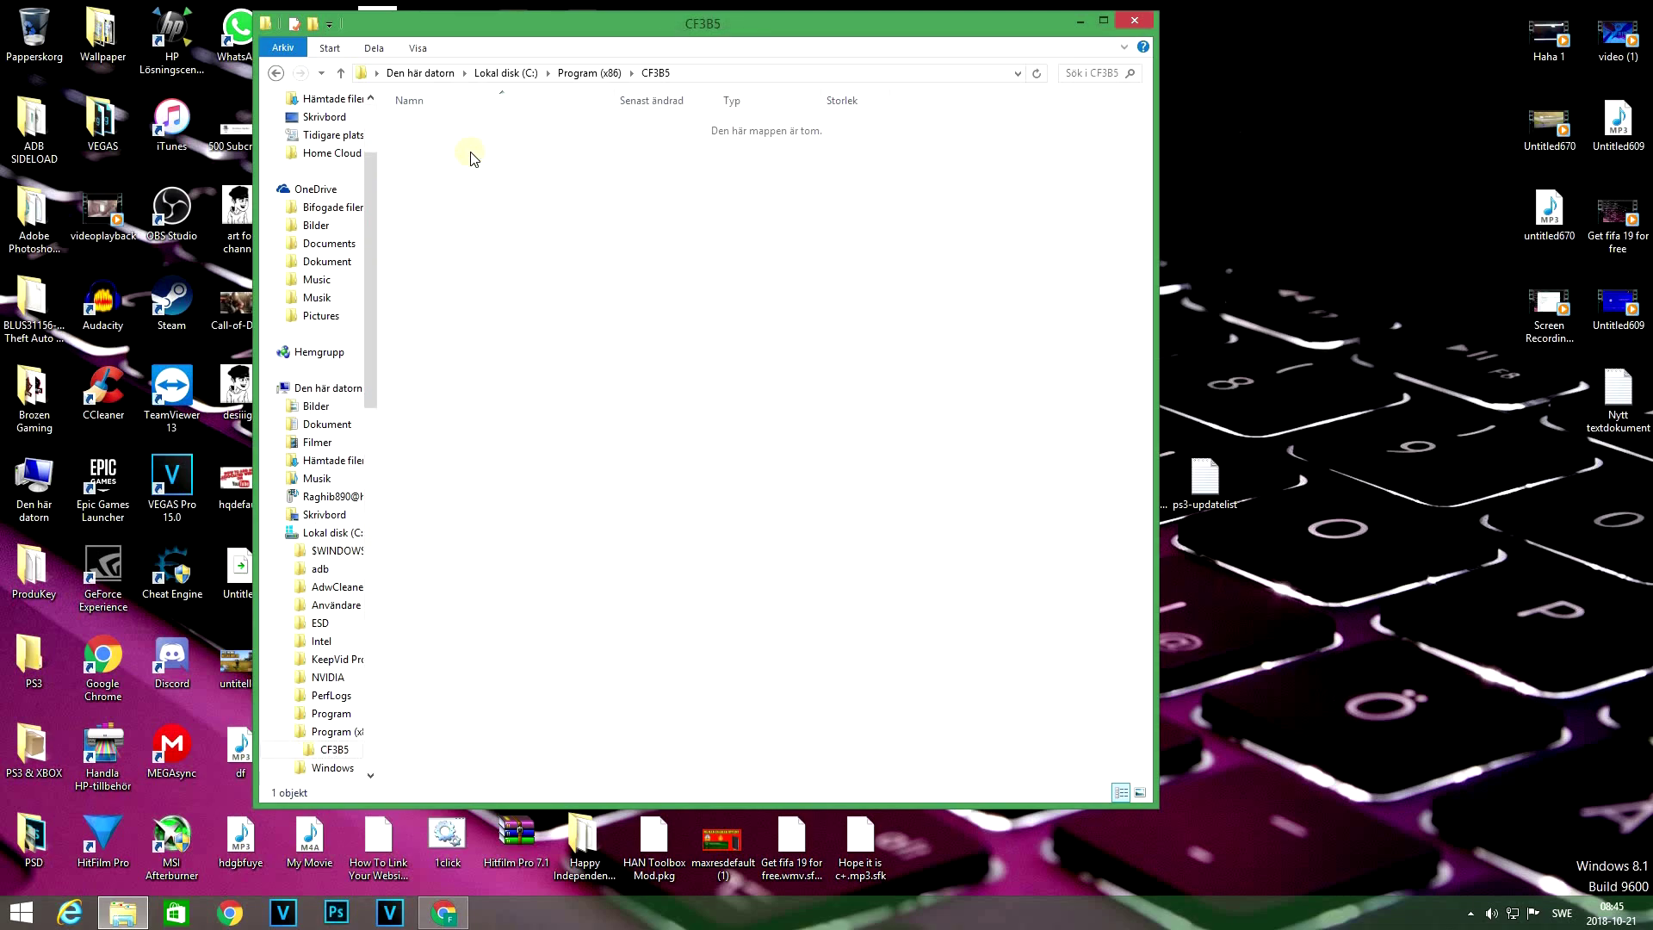
pyautogui.click(445, 129)
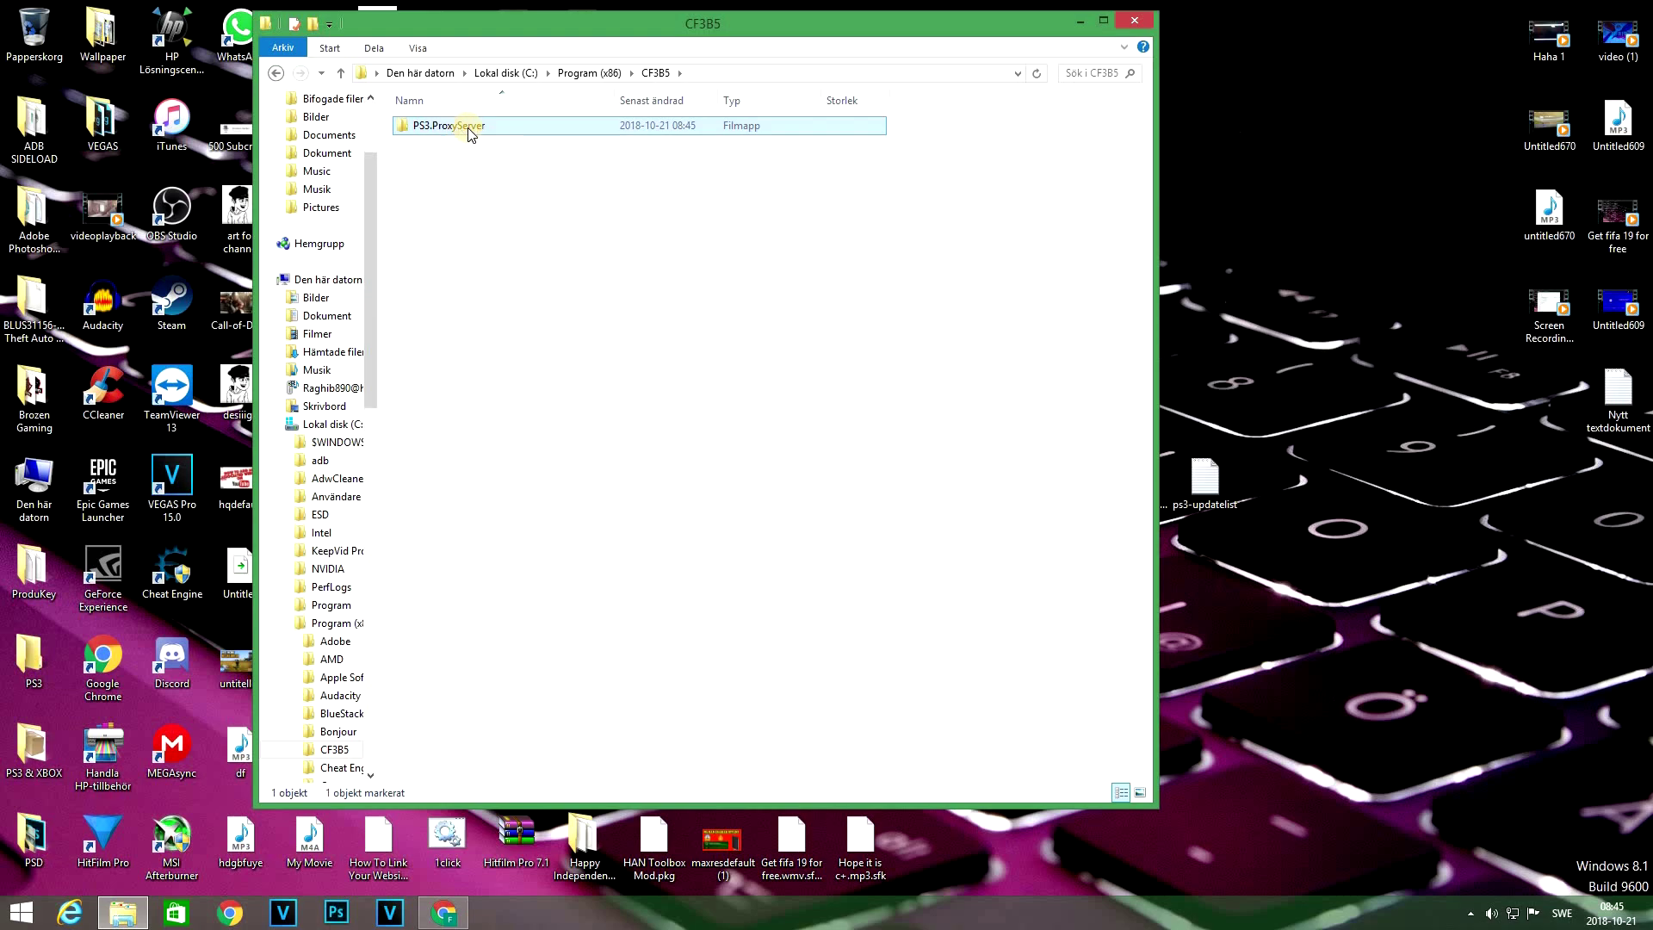
pyautogui.doubleClick(469, 129)
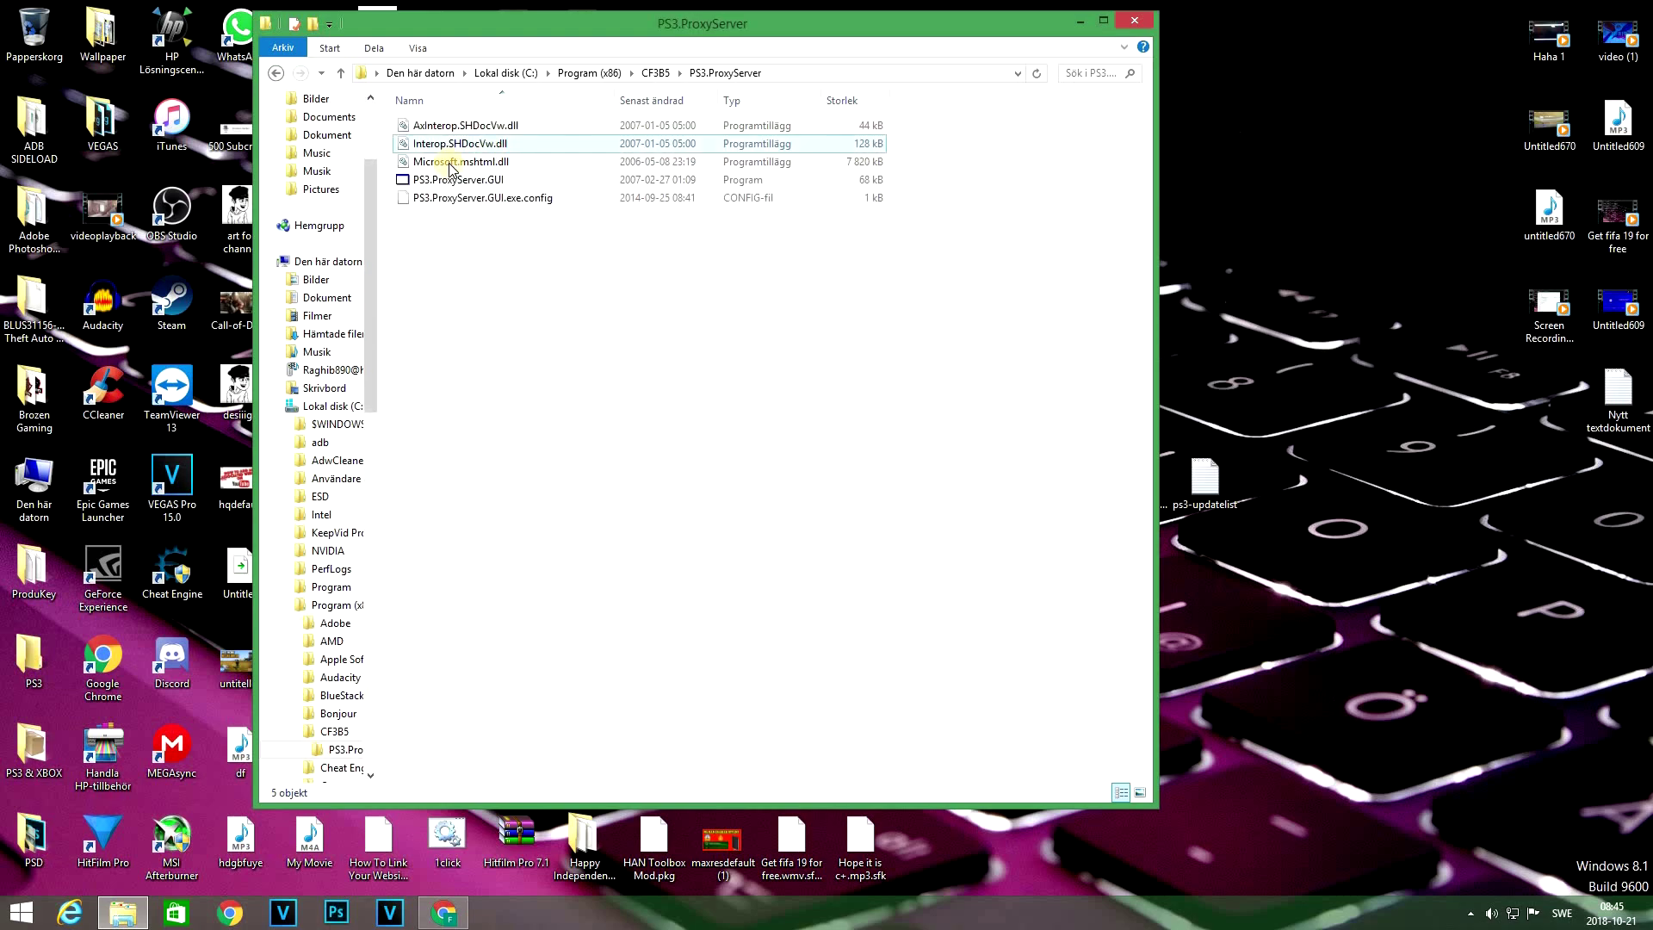
# - Reposition the Explorer window and select the PS3.ProxyServer.GUI program file
pyautogui.moveTo(455, 303); pyautogui.dragTo(619, 125)
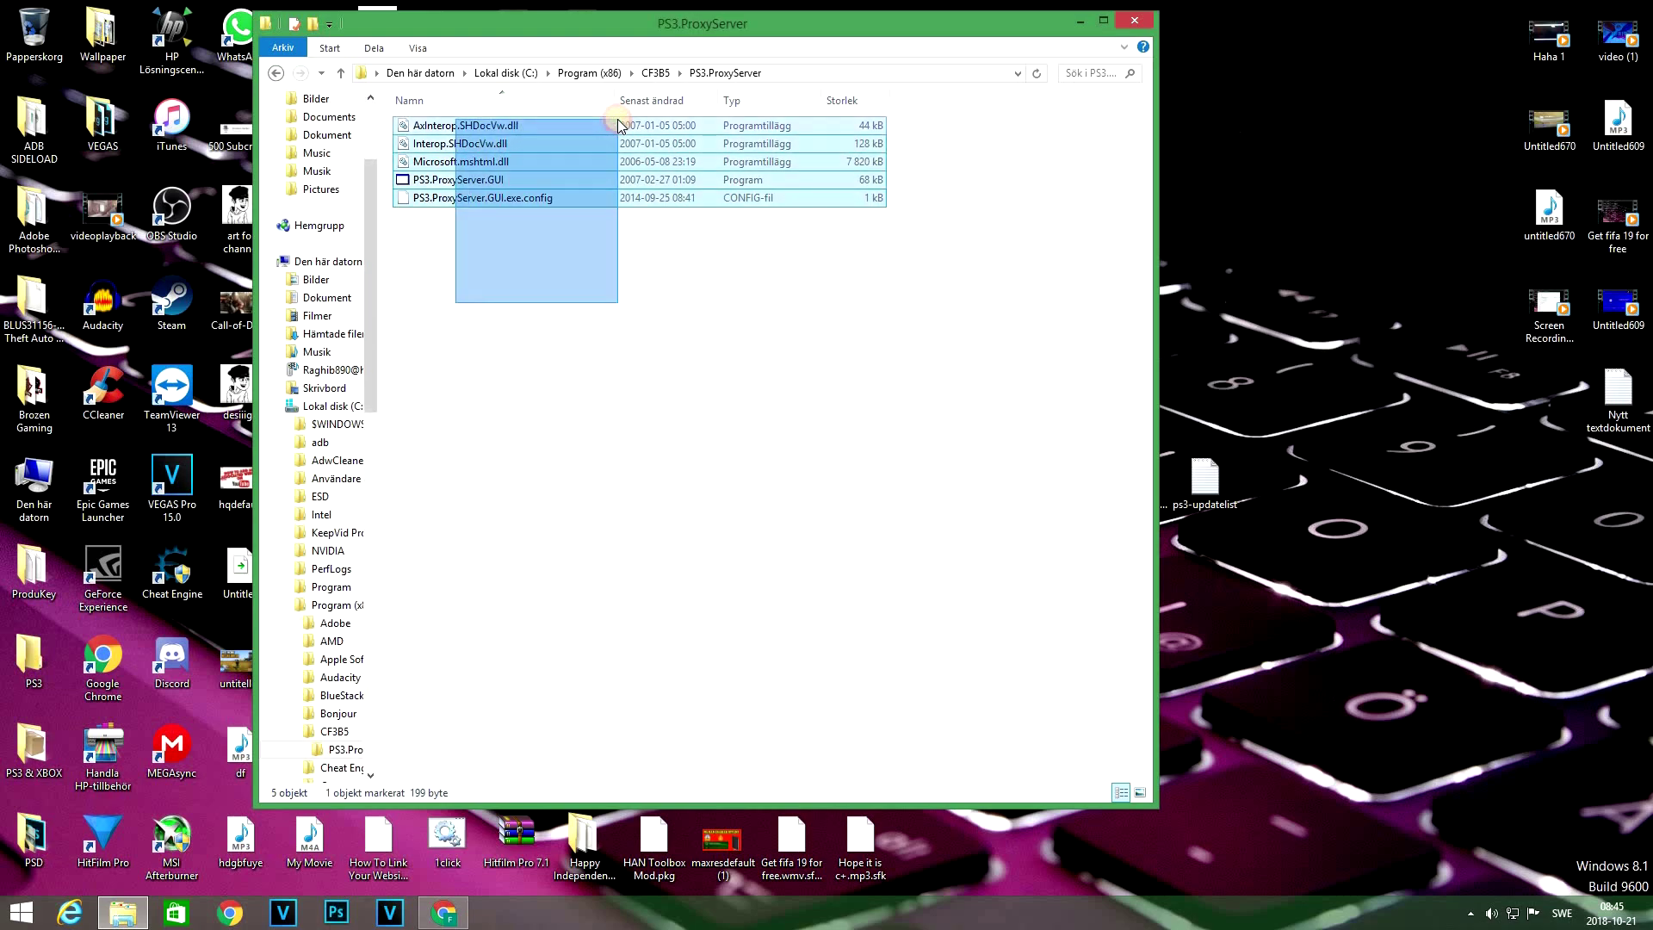
pyautogui.click(126, 908)
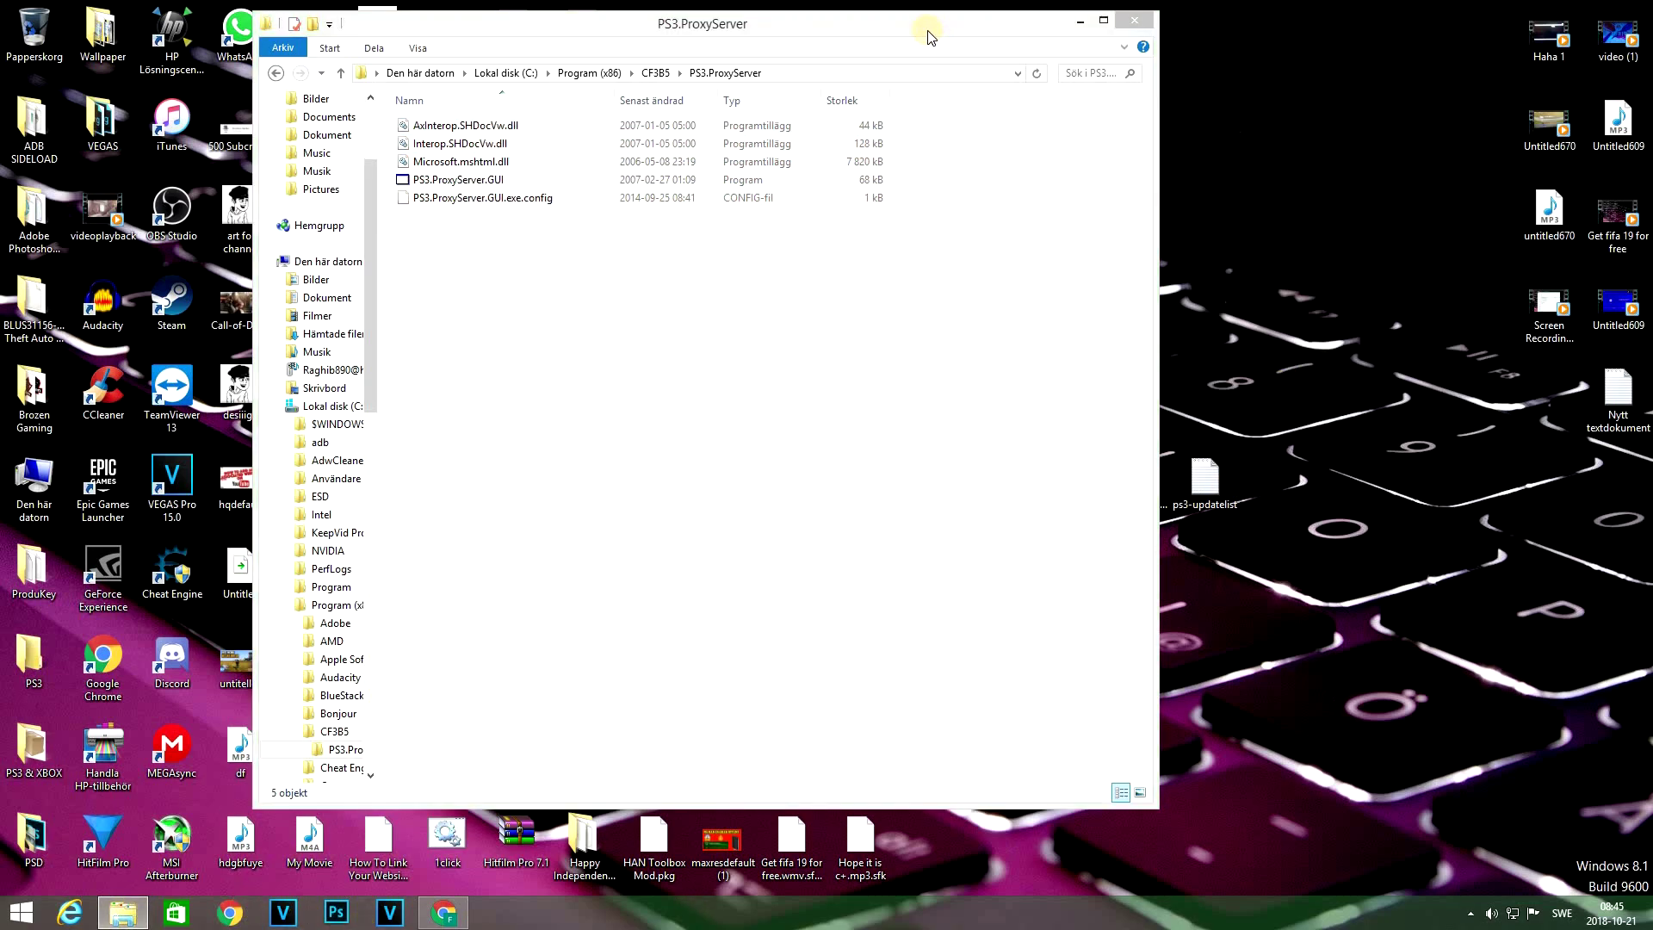
pyautogui.moveTo(928, 36); pyautogui.dragTo(812, 52)
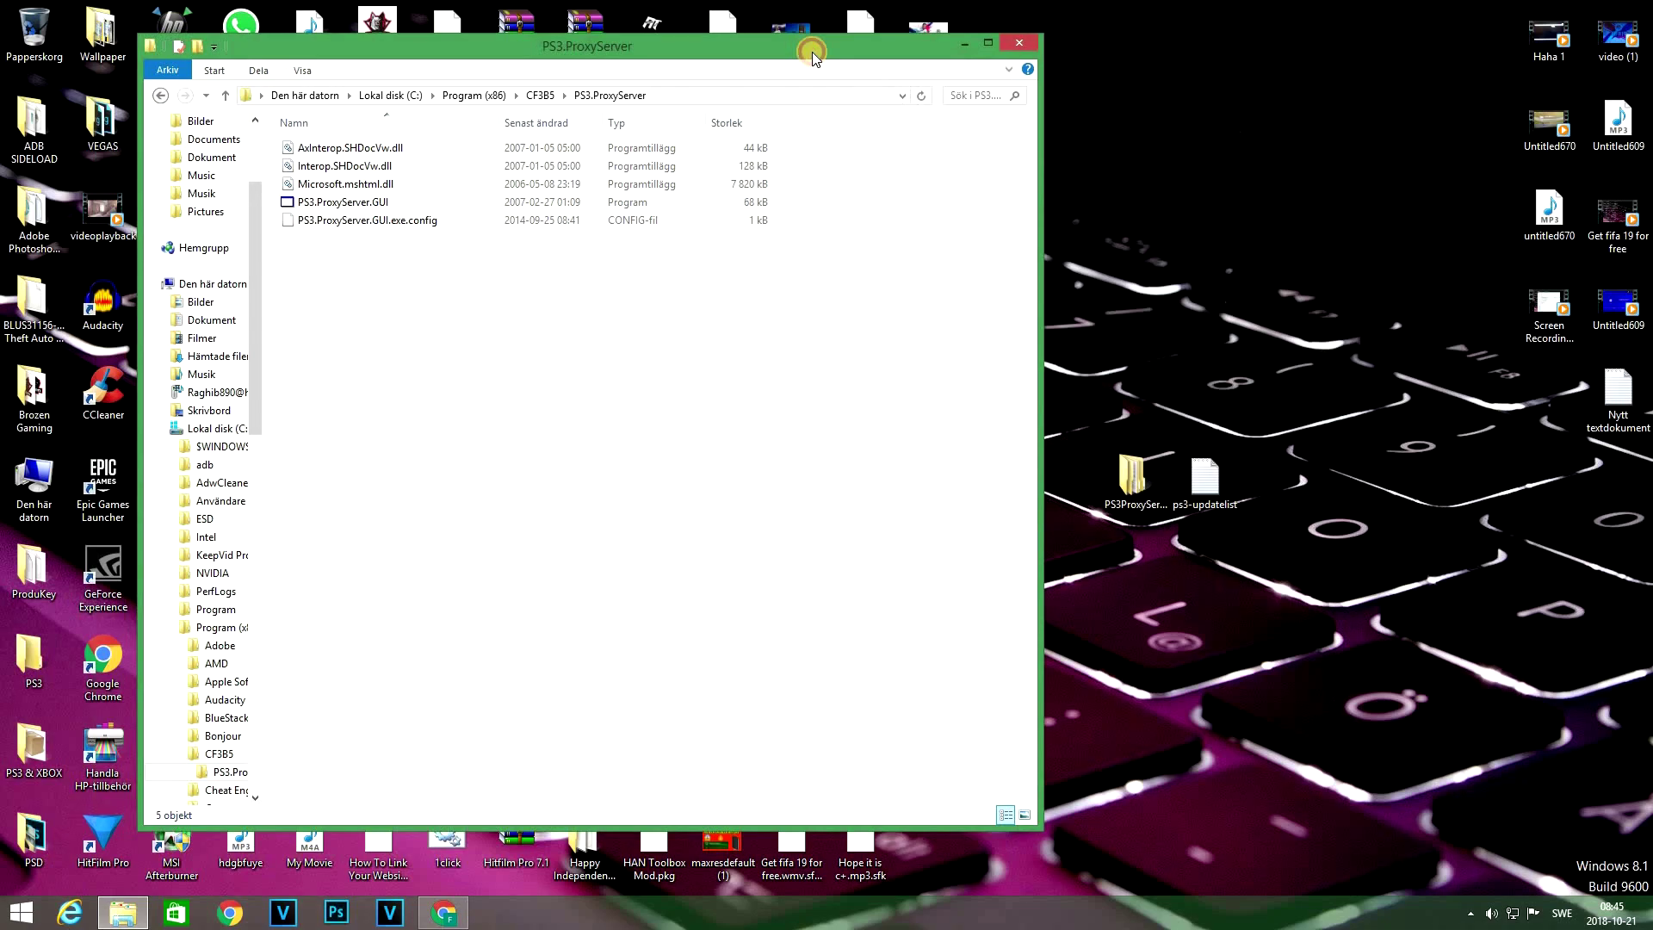
pyautogui.click(316, 204)
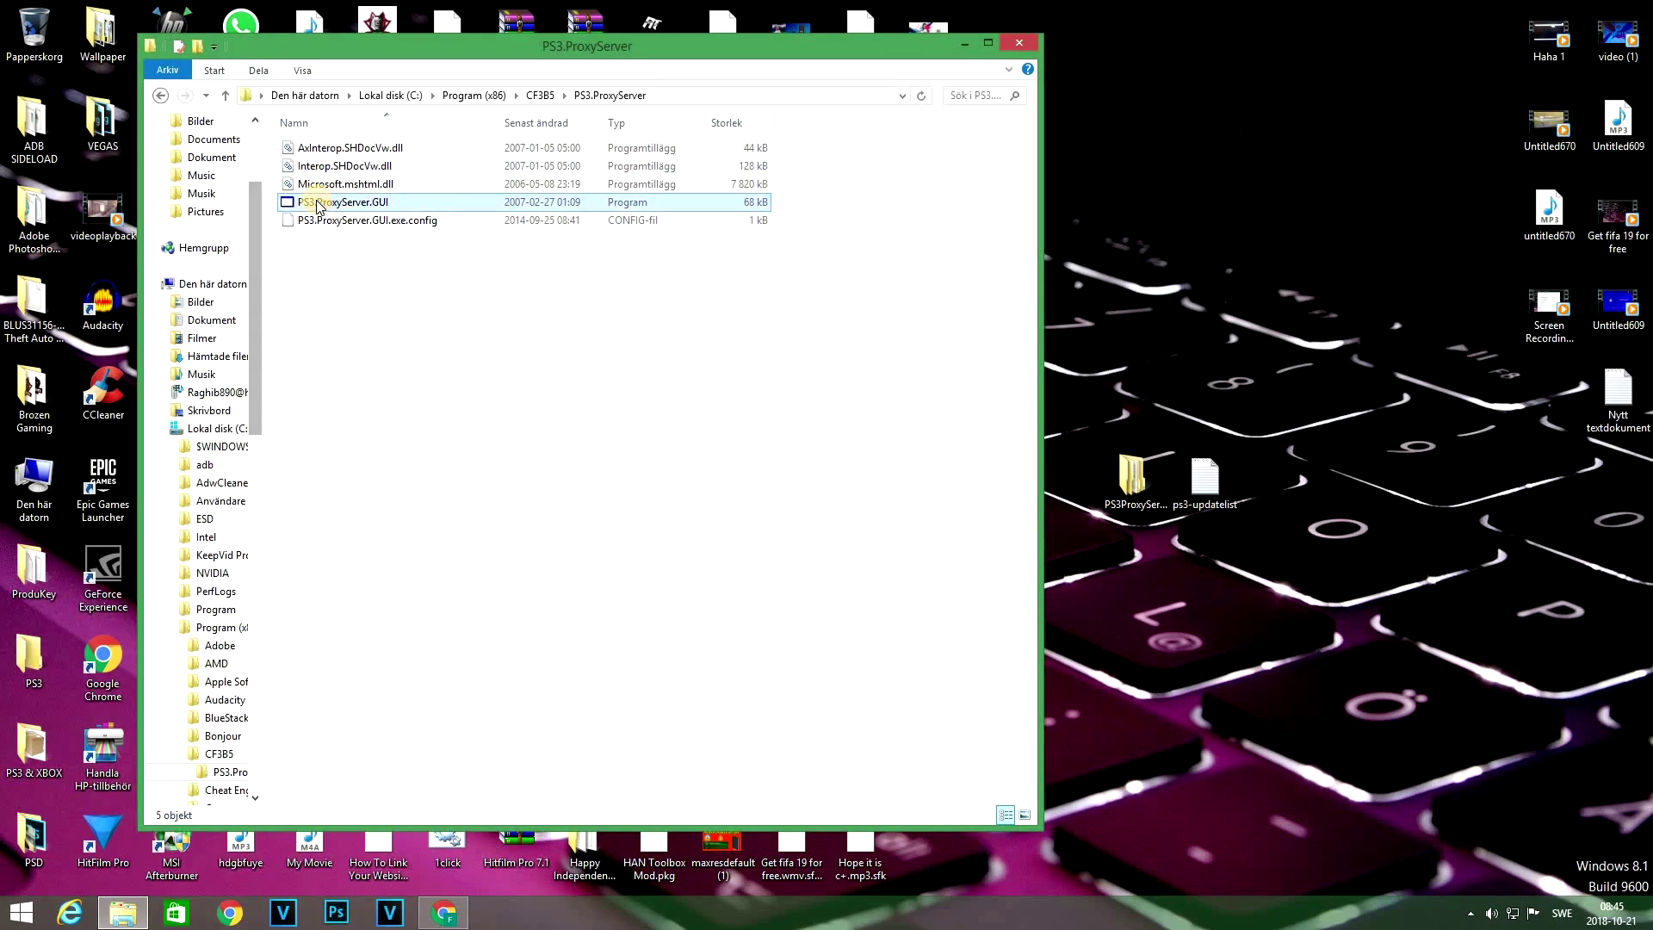
# - Launch PS3.ProxyServer.GUI, enable PS3 Mode, and check the 192.168.0.5 IP field
pyautogui.doubleClick(317, 205)
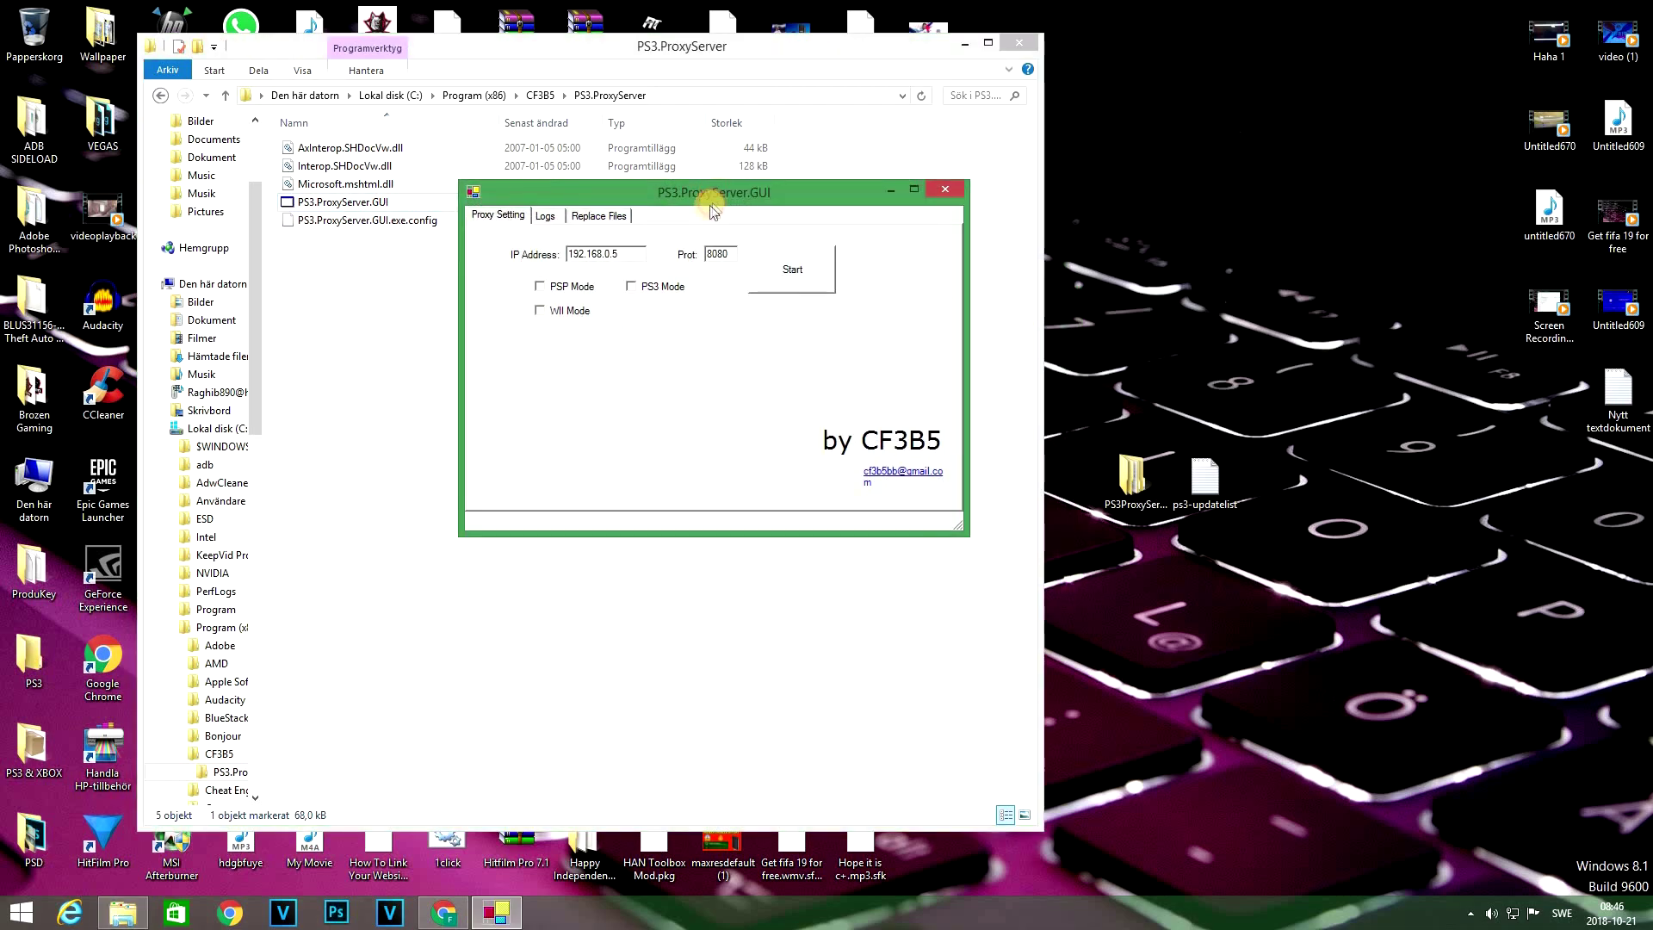
pyautogui.click(632, 287)
pyautogui.doubleClick(631, 251)
pyautogui.click(638, 254)
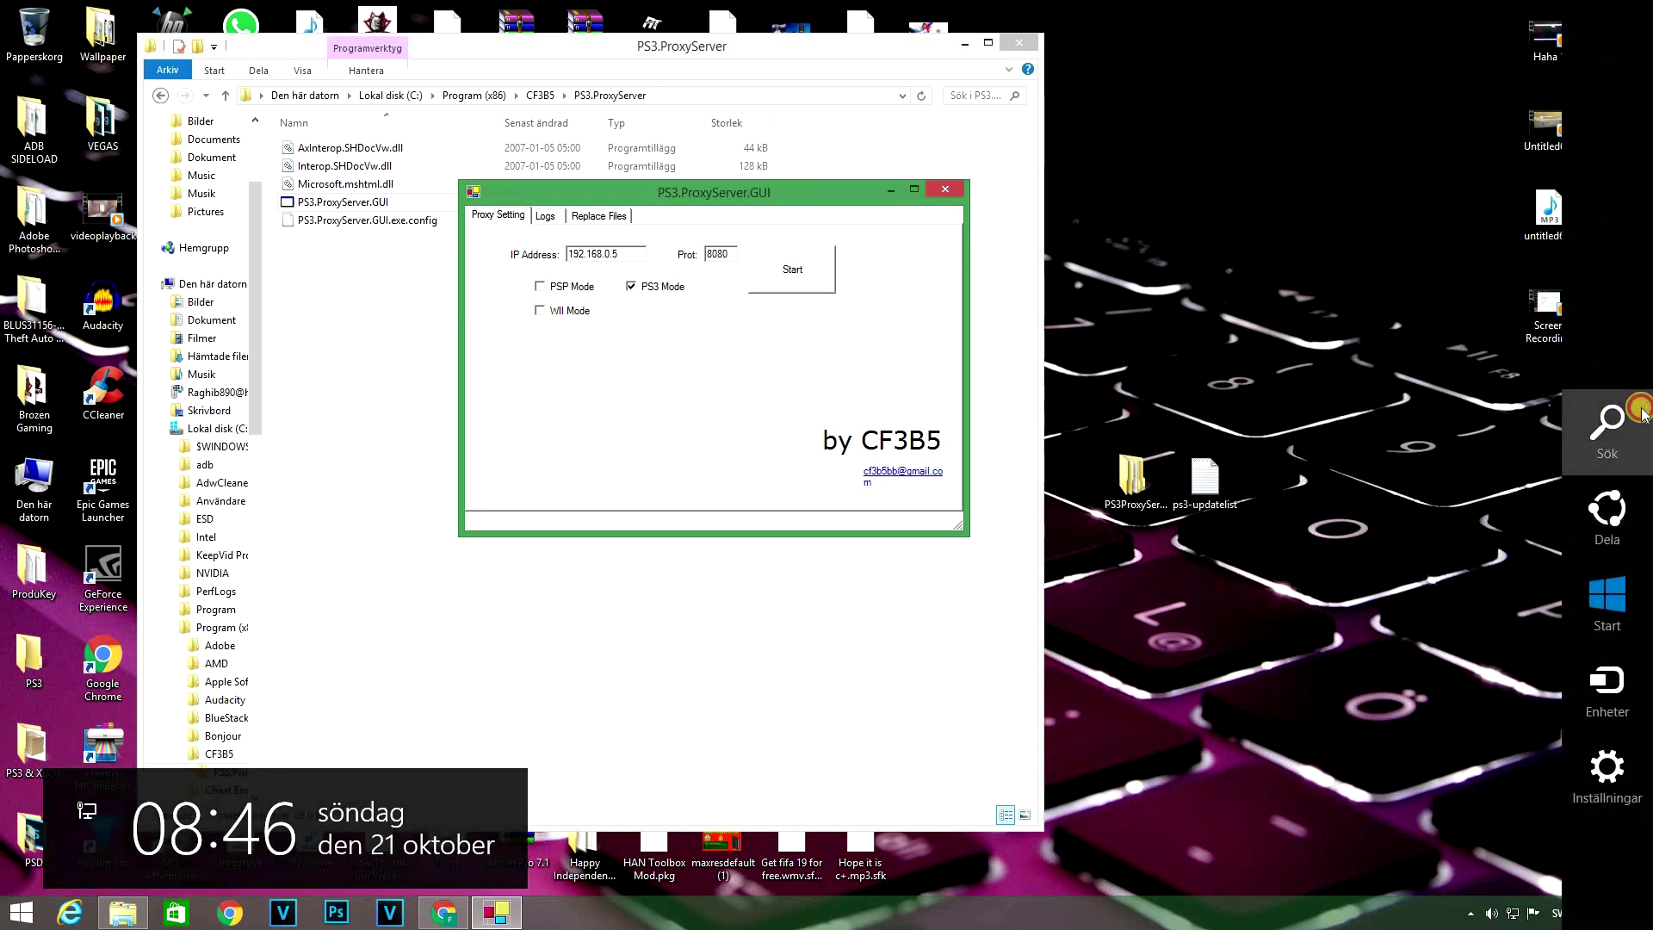
pyautogui.click(1642, 410)
pyautogui.write('cmd')
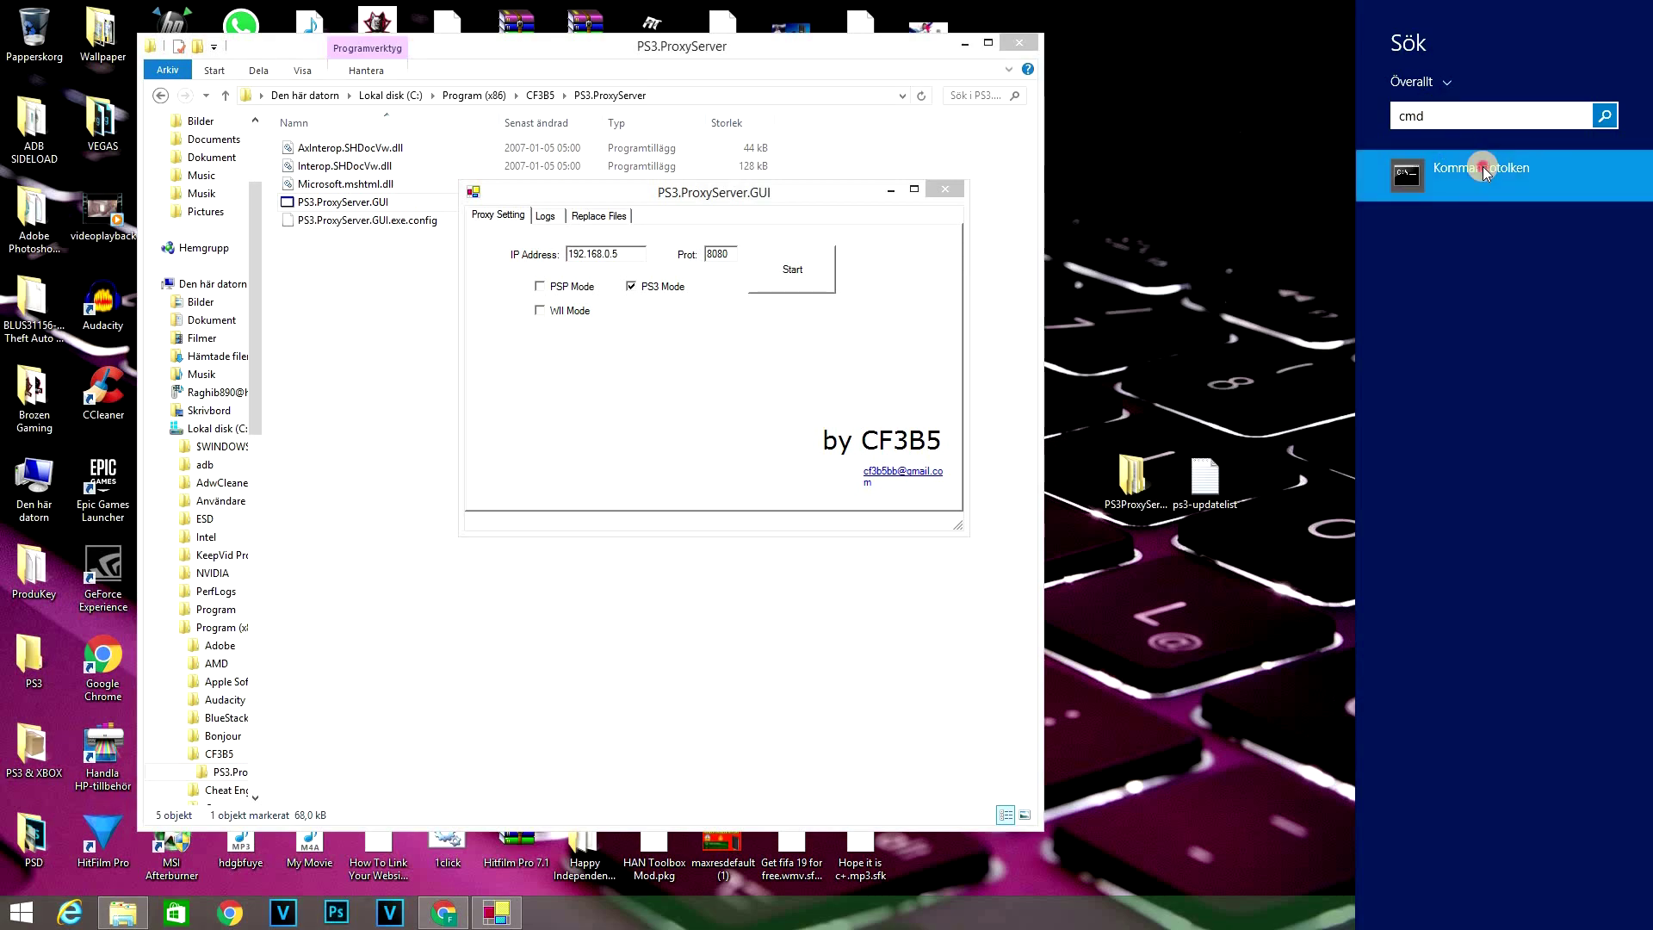
# - Run ipconfig in Command Prompt and note the IPv4 address 192.168.0.109
pyautogui.click(1475, 166)
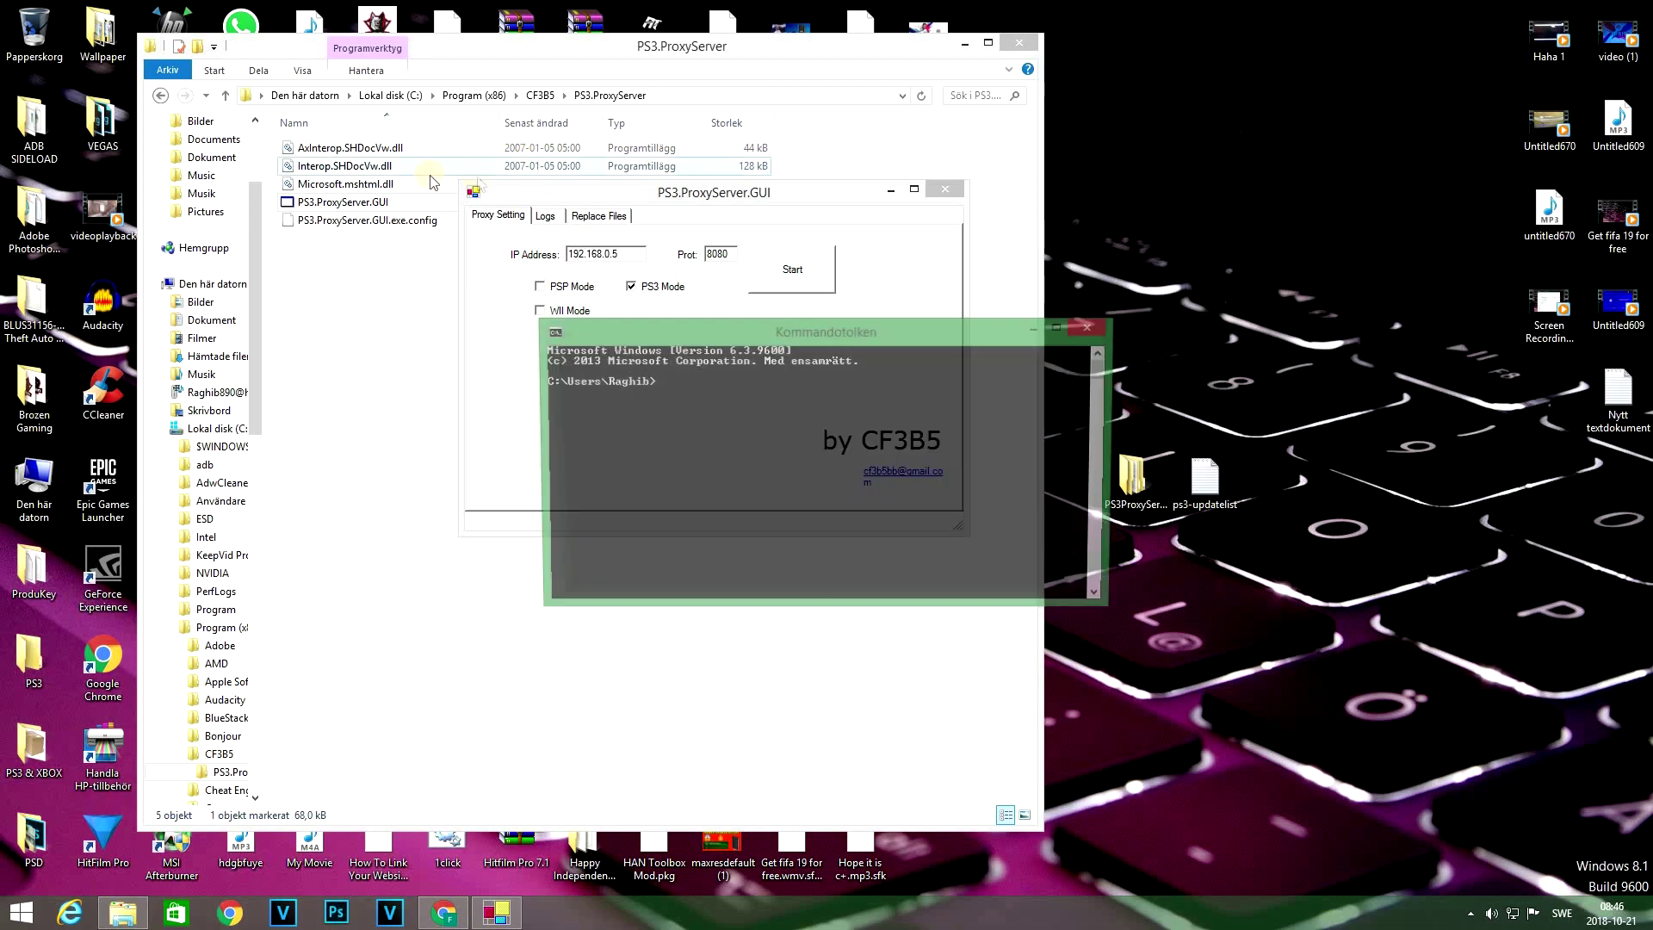
pyautogui.write('i')
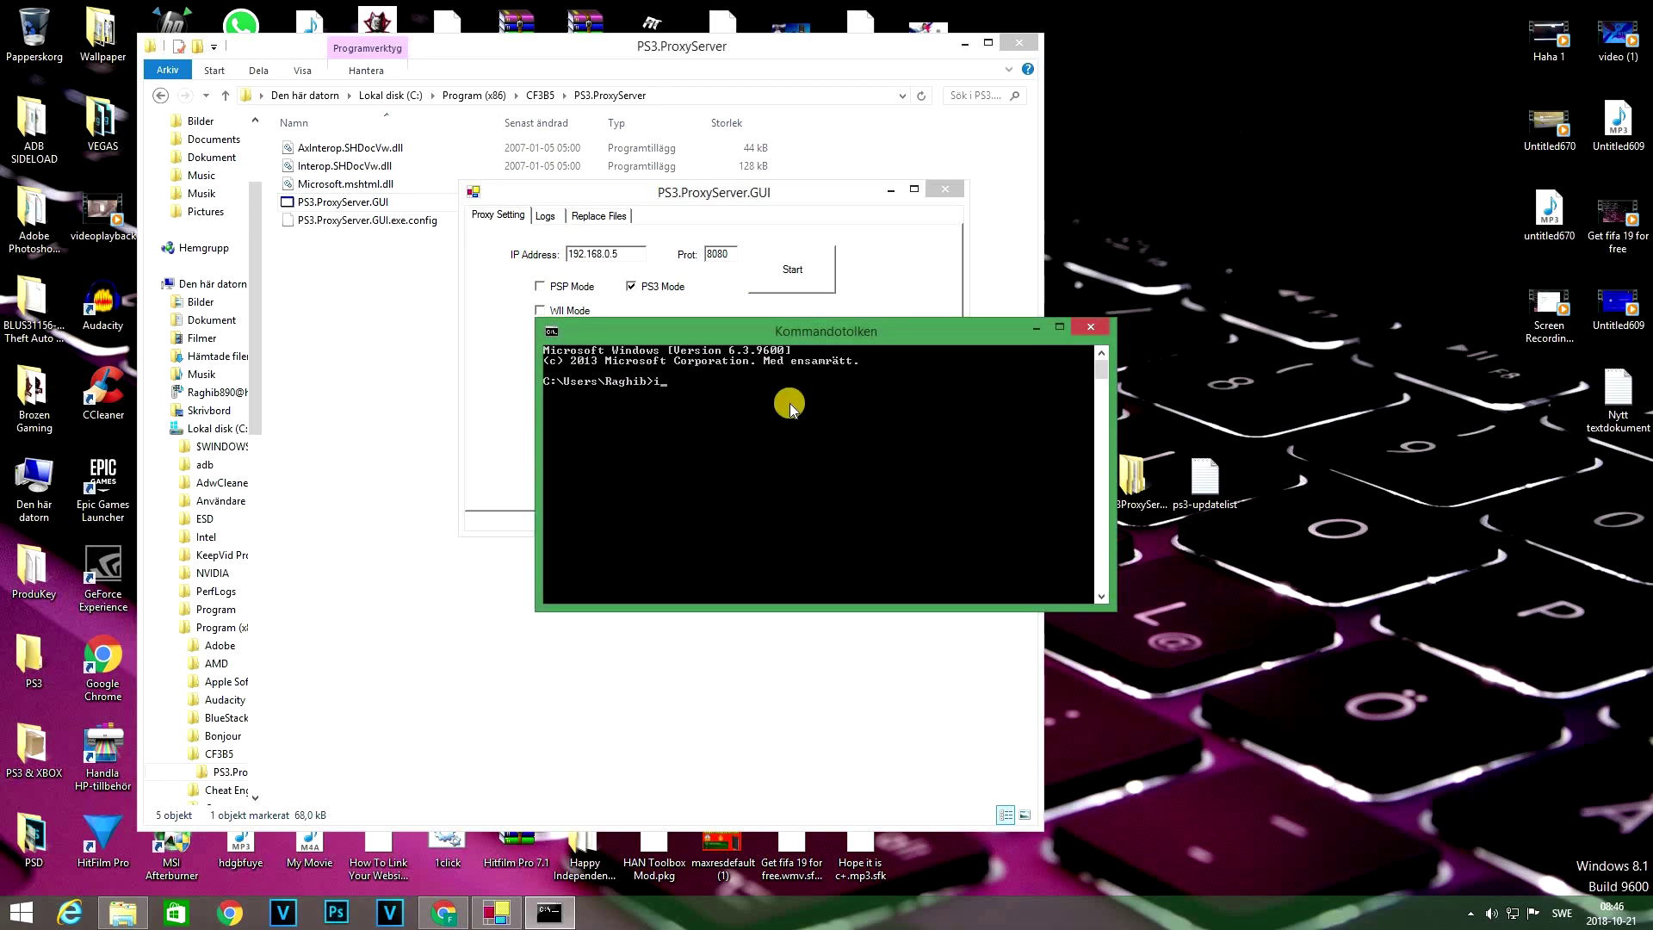
pyautogui.write('pco')
pyautogui.write('nfig')
pyautogui.press('Return')
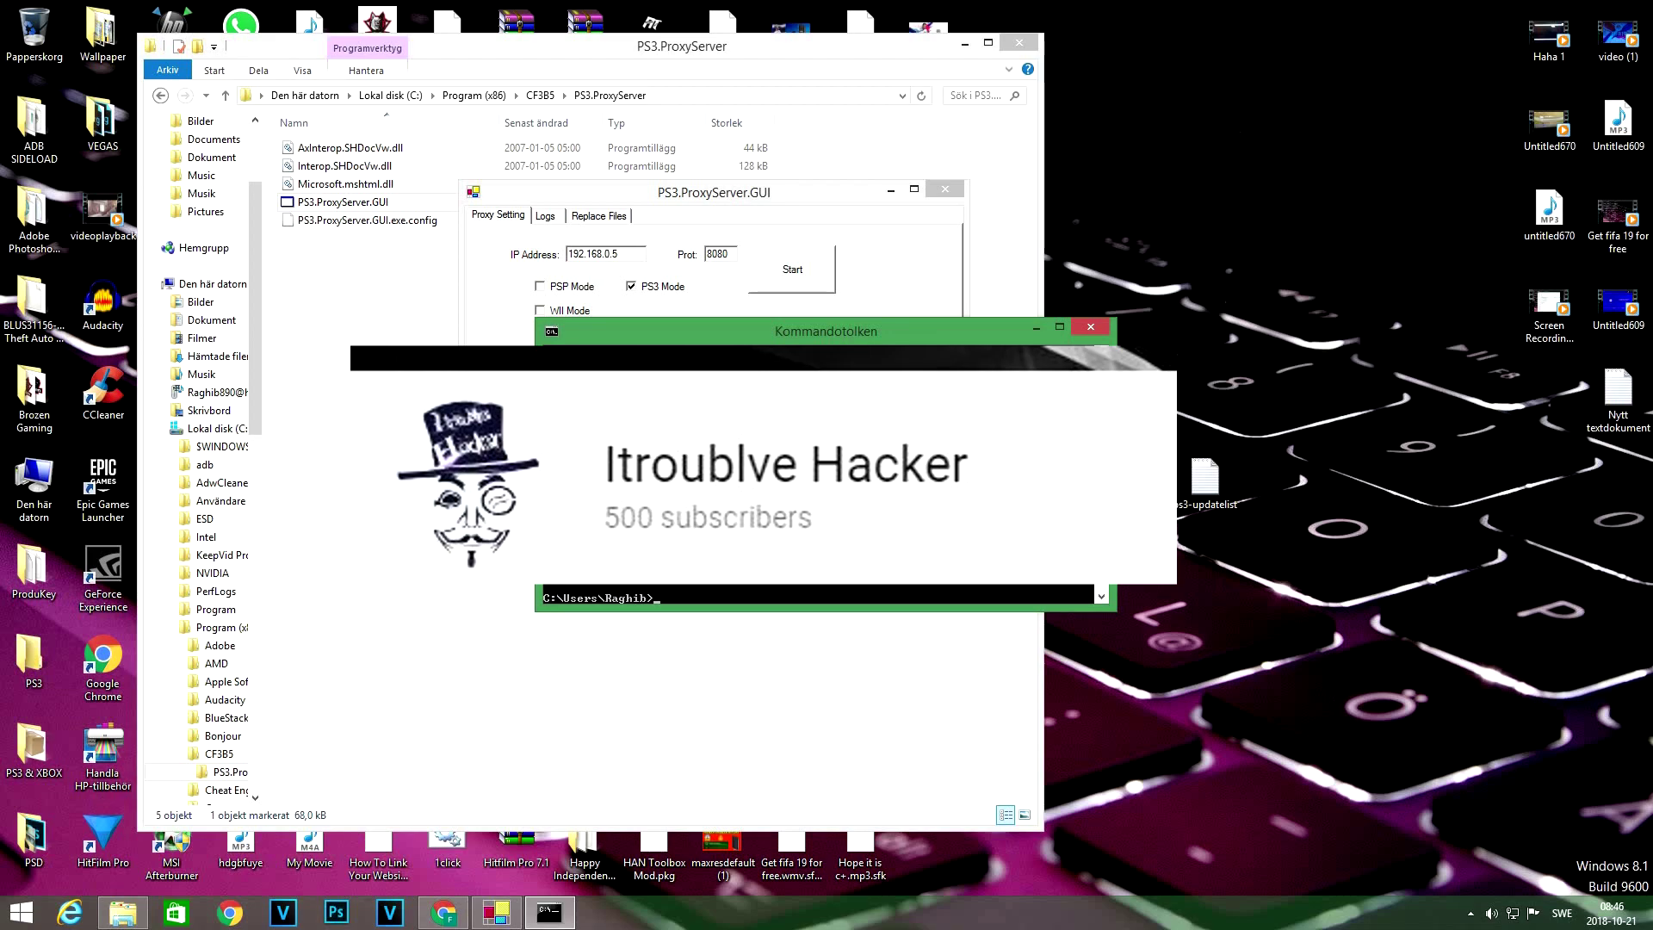
pyautogui.scroll(5, 820, 594)
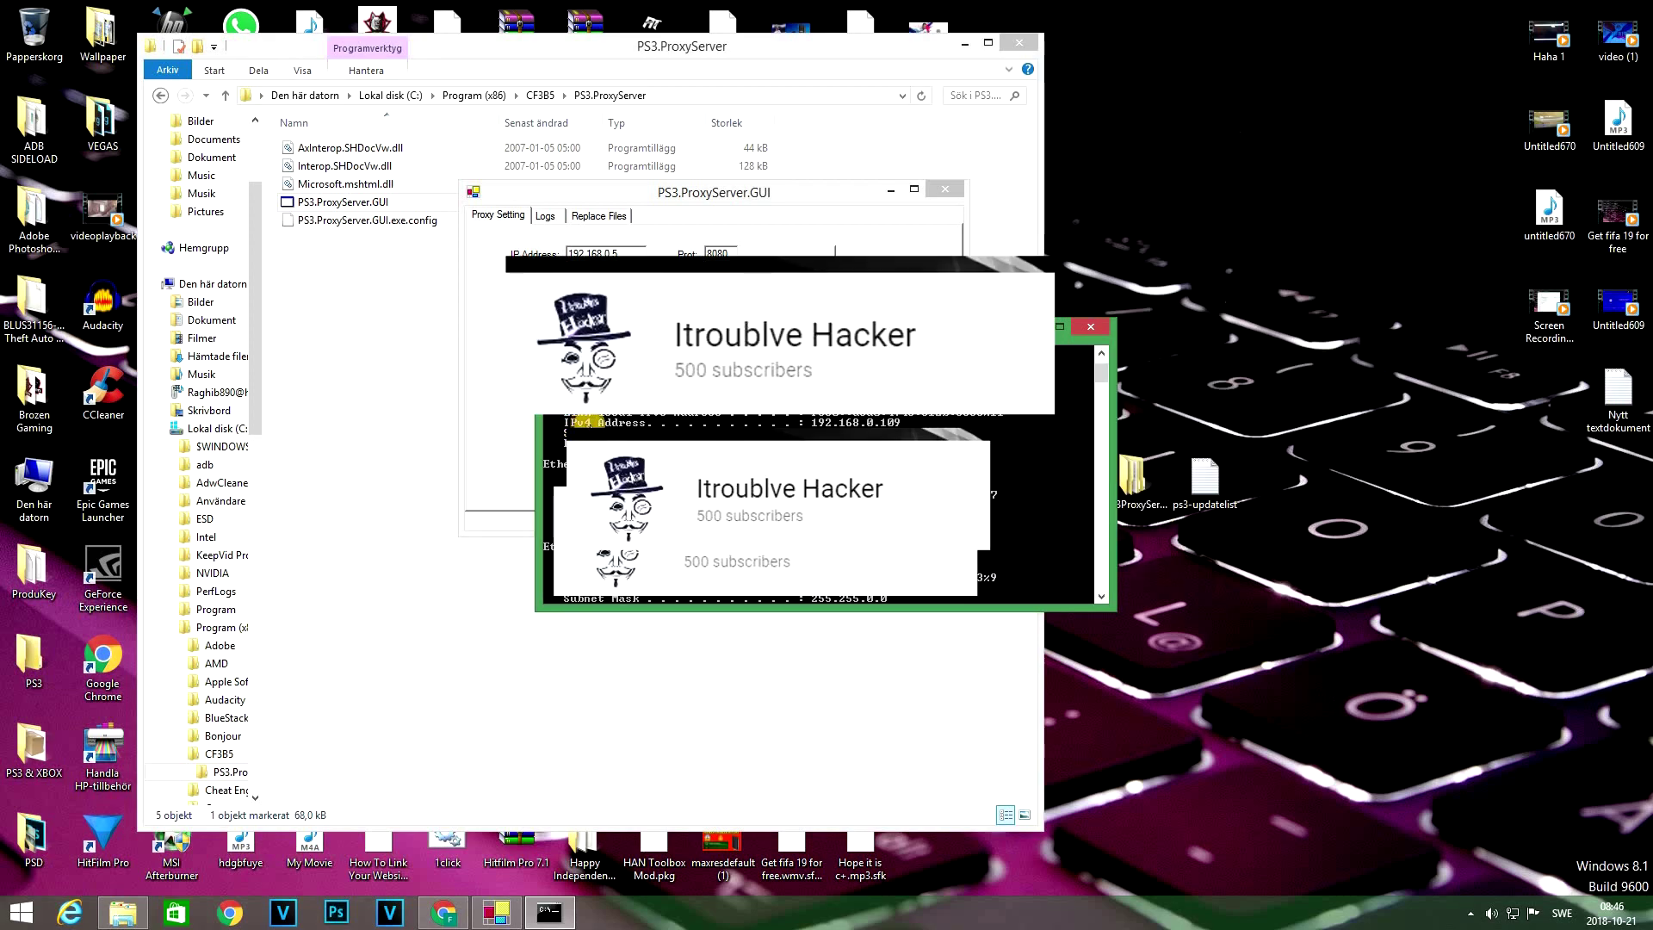
pyautogui.moveTo(836, 422); pyautogui.dragTo(866, 422)
pyautogui.click(718, 253)
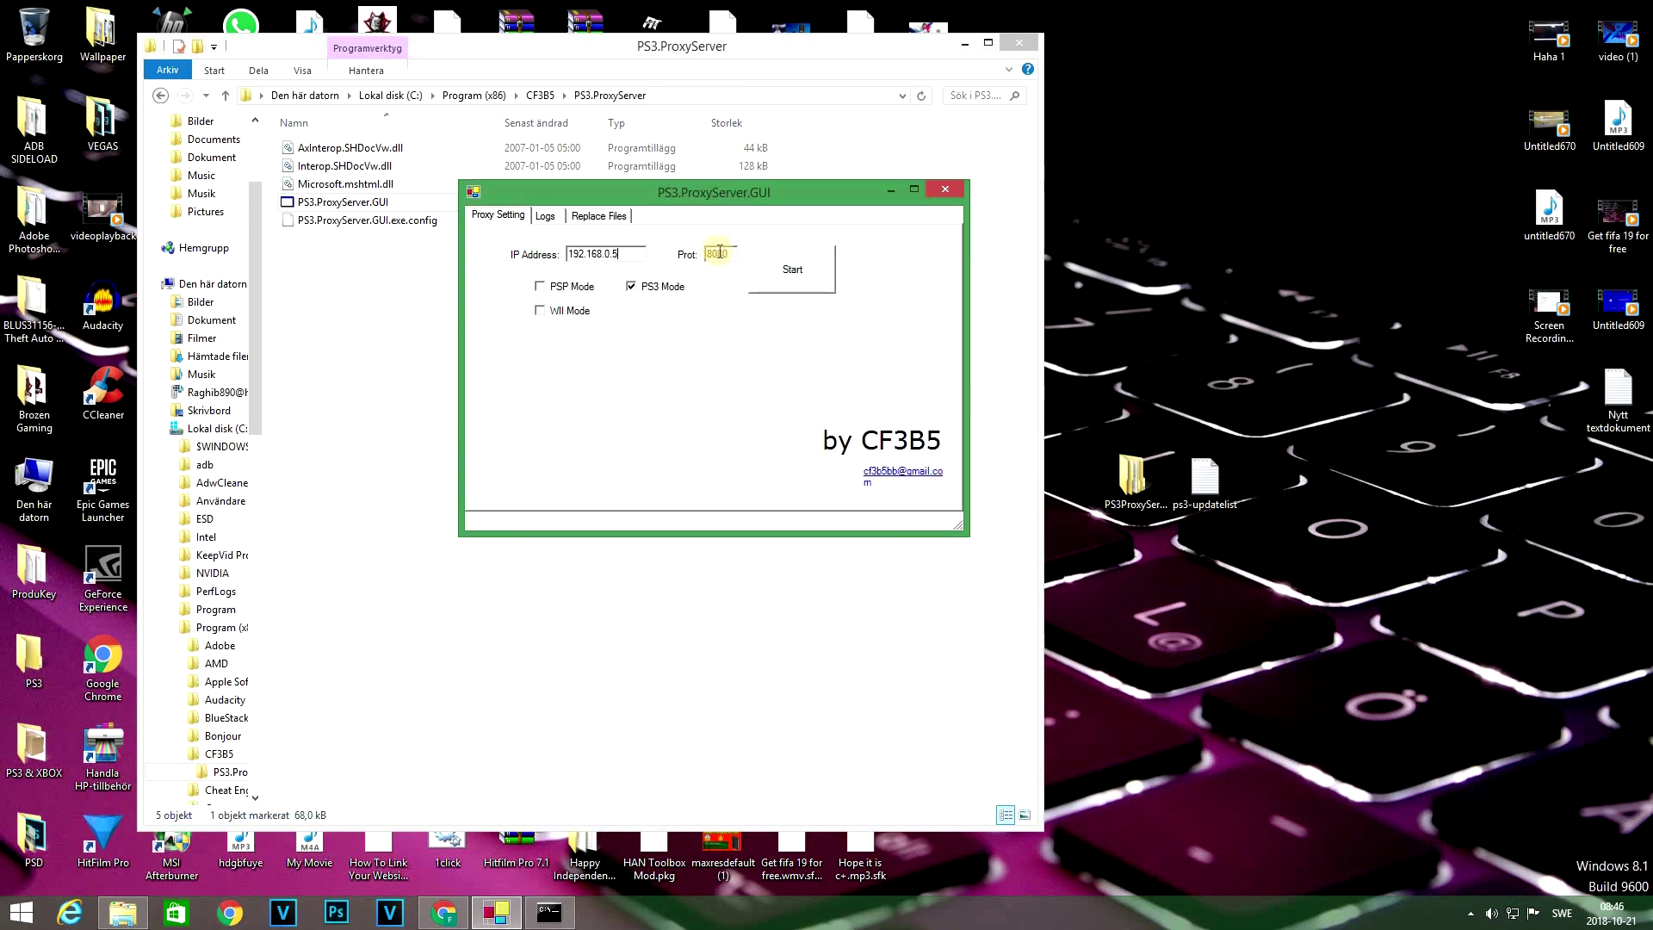
pyautogui.write('109')
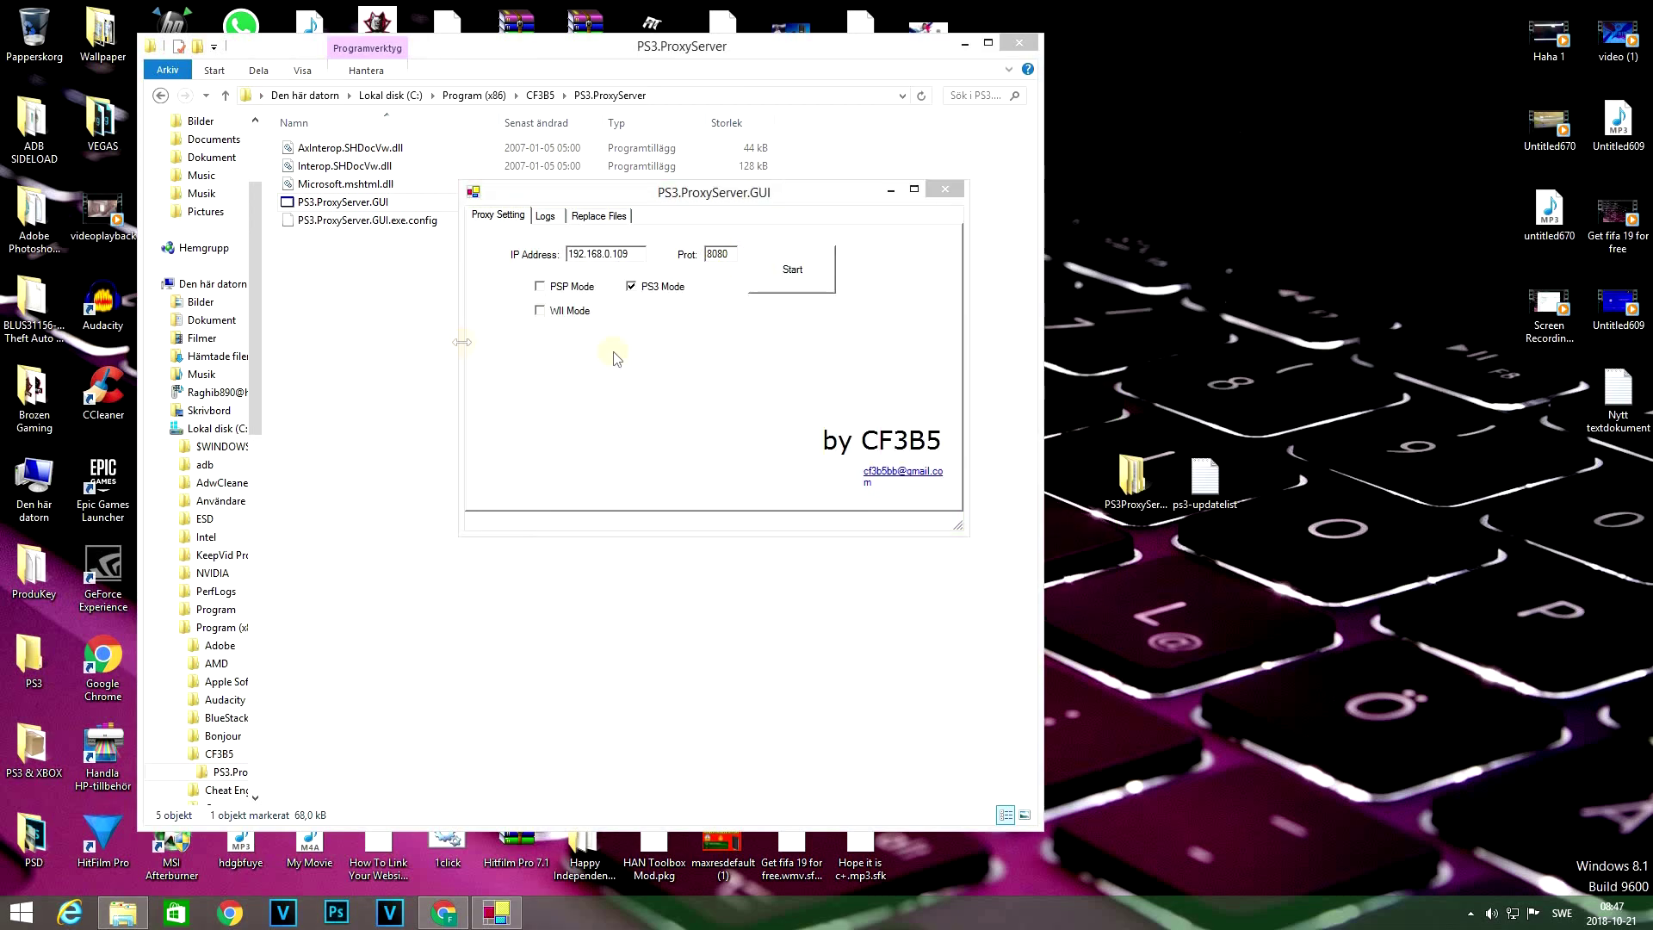
# - Toggle PS3 Mode and add a new entry under Replace Files
pyautogui.click(631, 288)
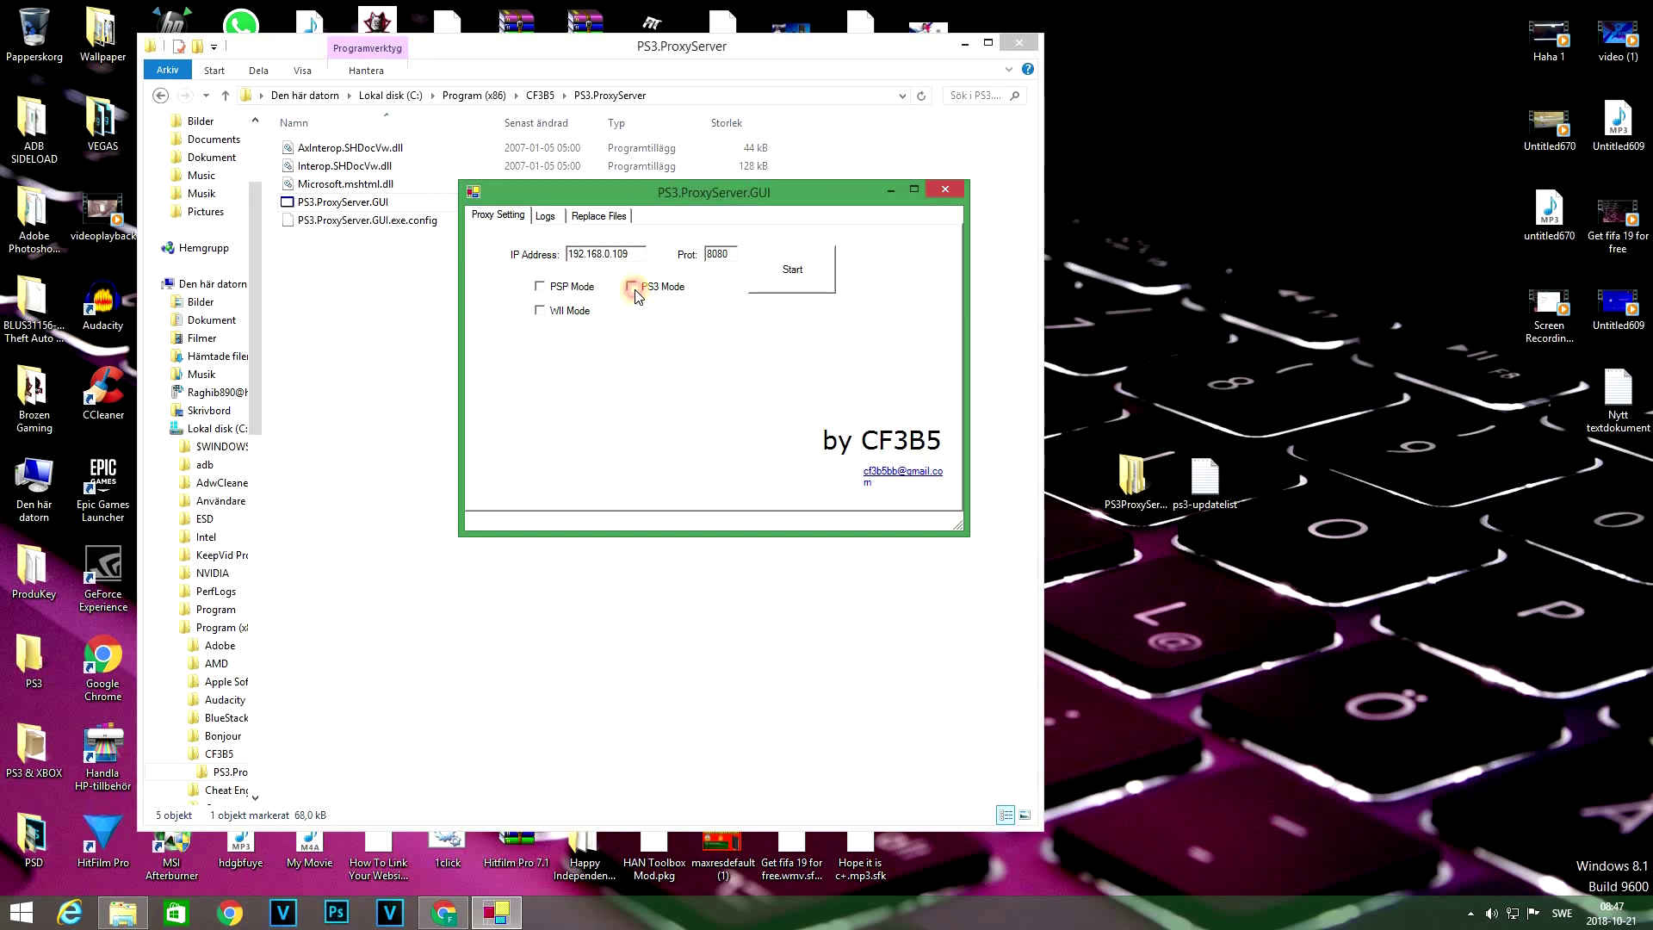
pyautogui.click(545, 216)
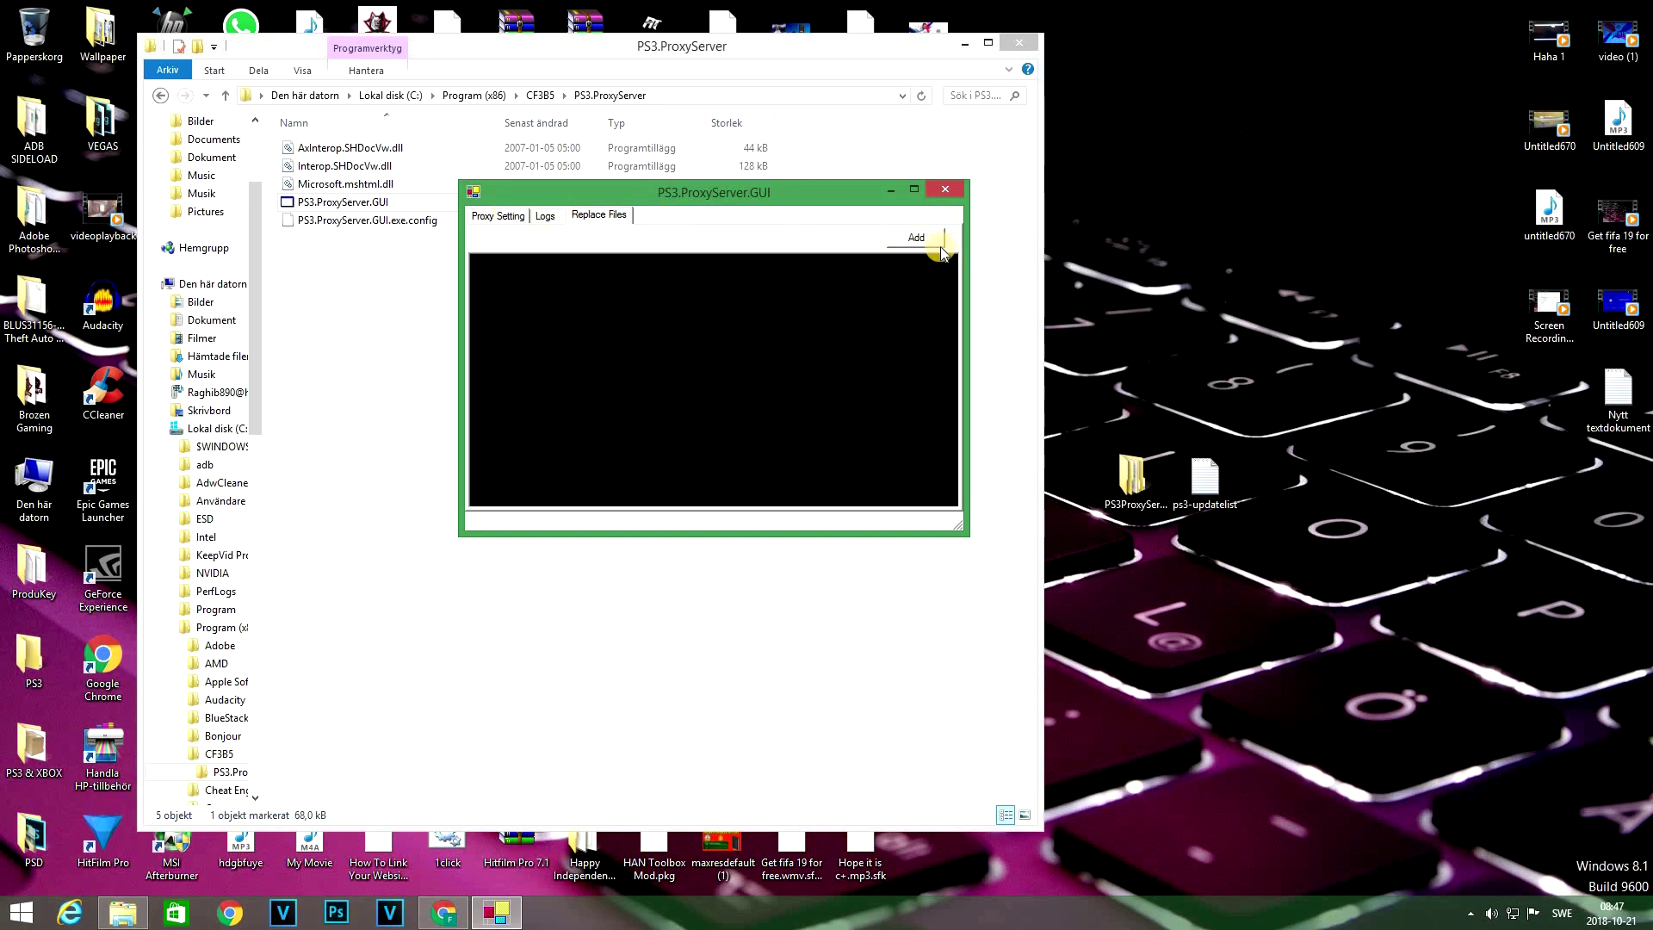
pyautogui.click(915, 237)
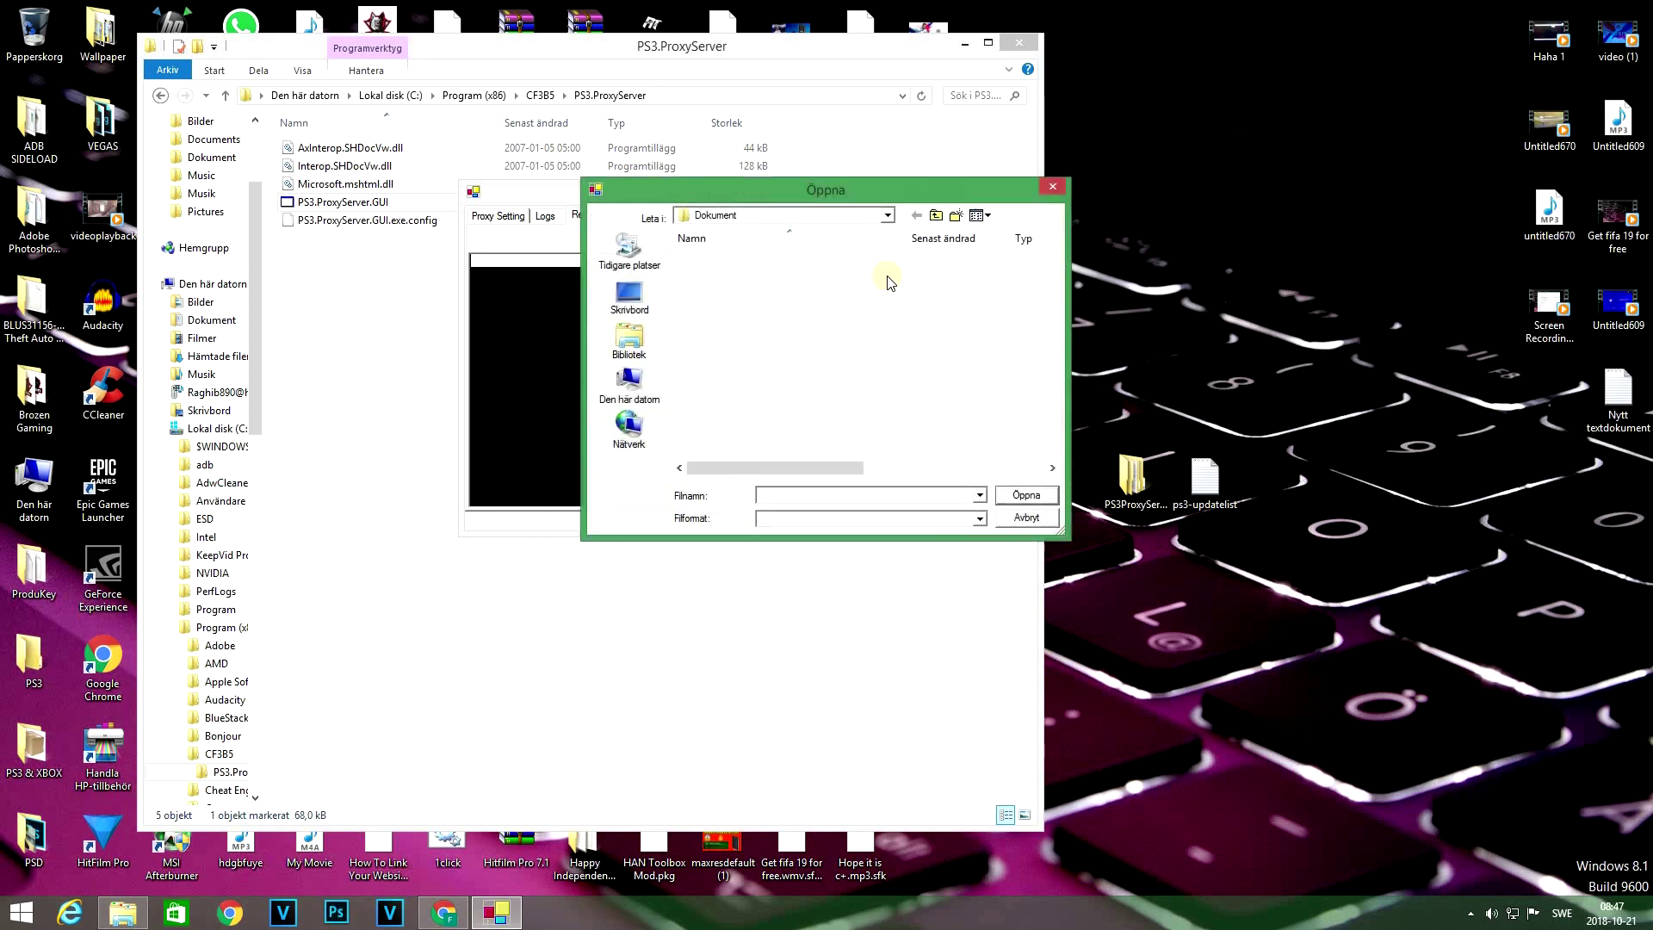
# - Pick ps3-updatelist.txt from the Desktop as the replacement file
pyautogui.click(629, 299)
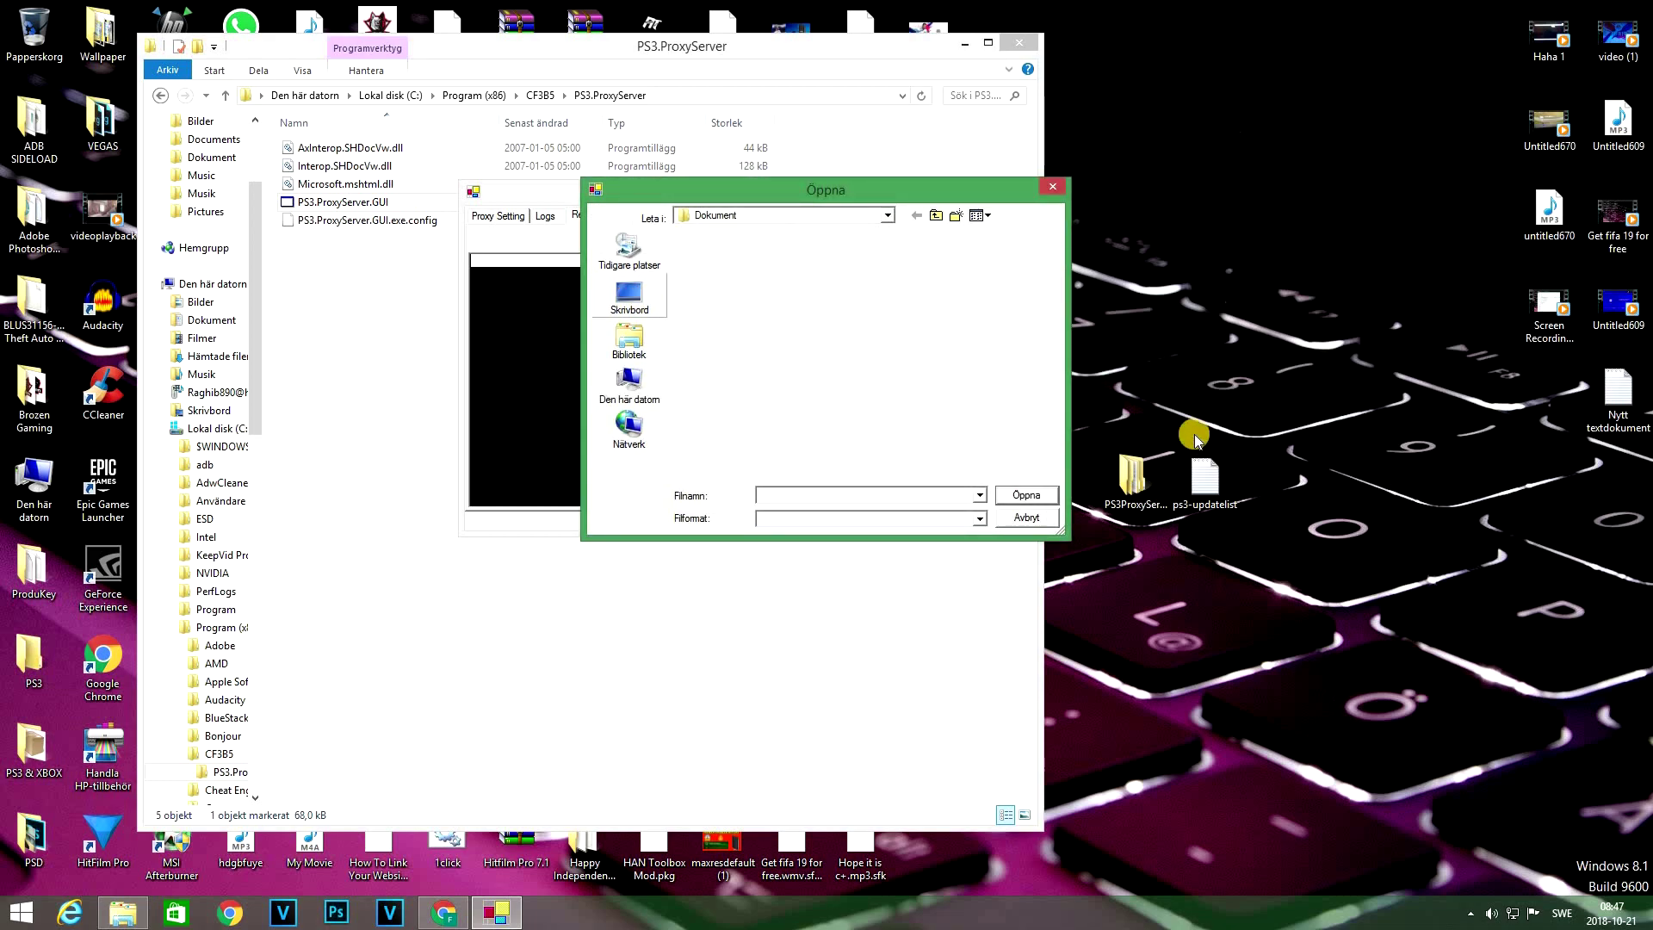
pyautogui.moveTo(1203, 476); pyautogui.dragTo(1274, 478)
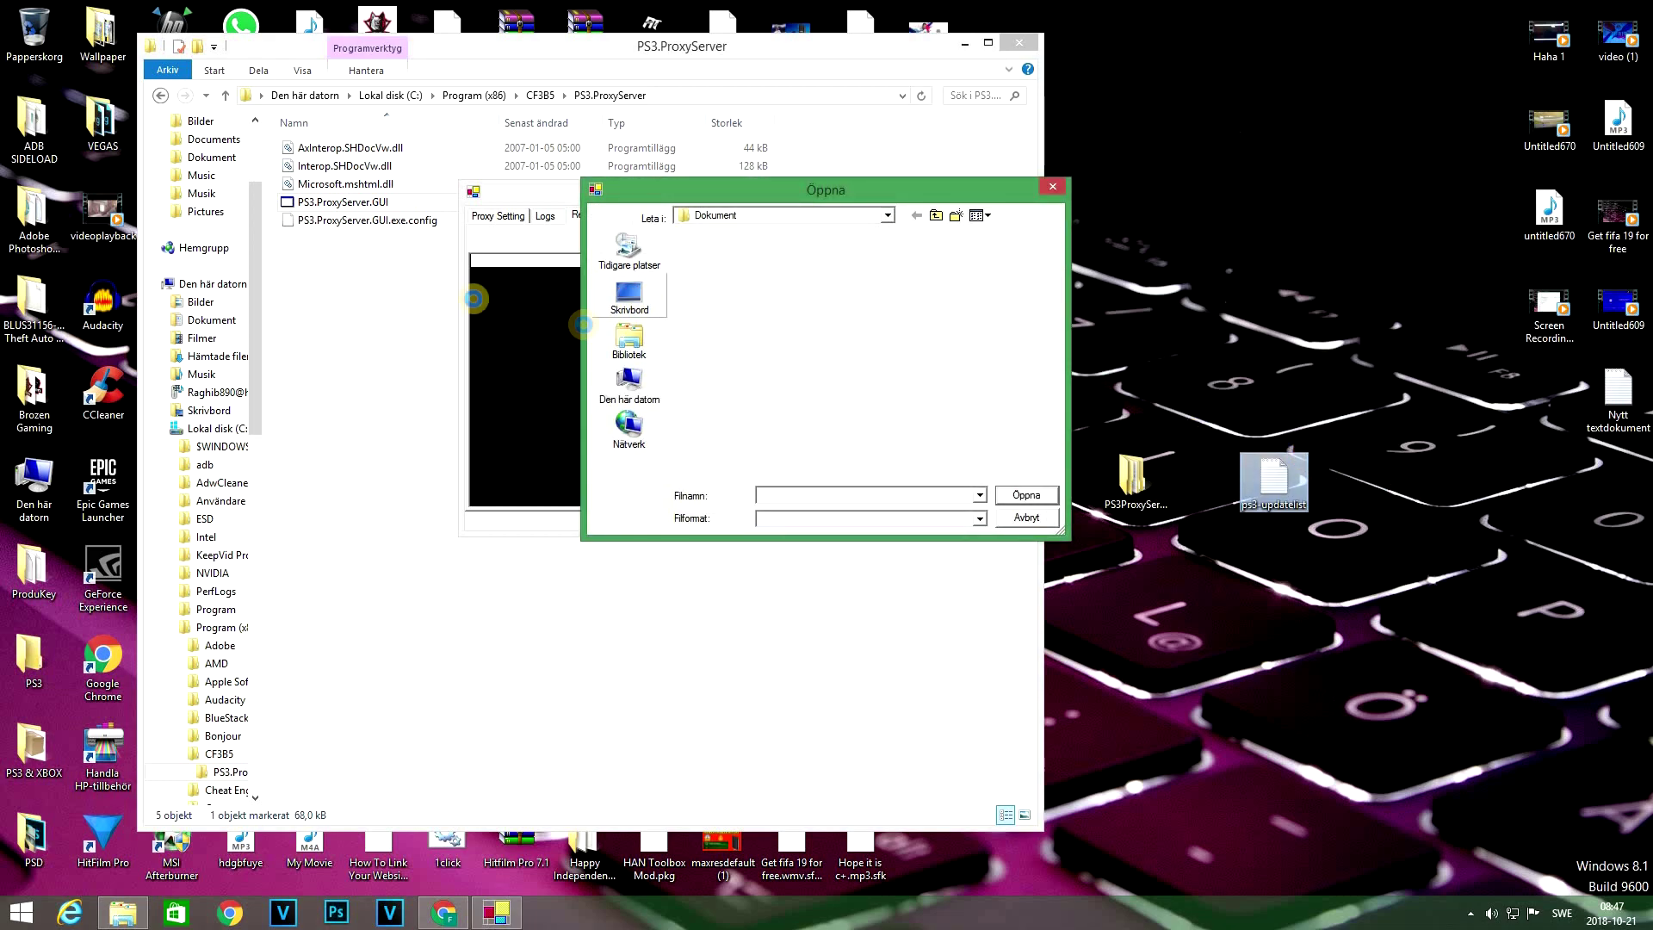
pyautogui.click(628, 294)
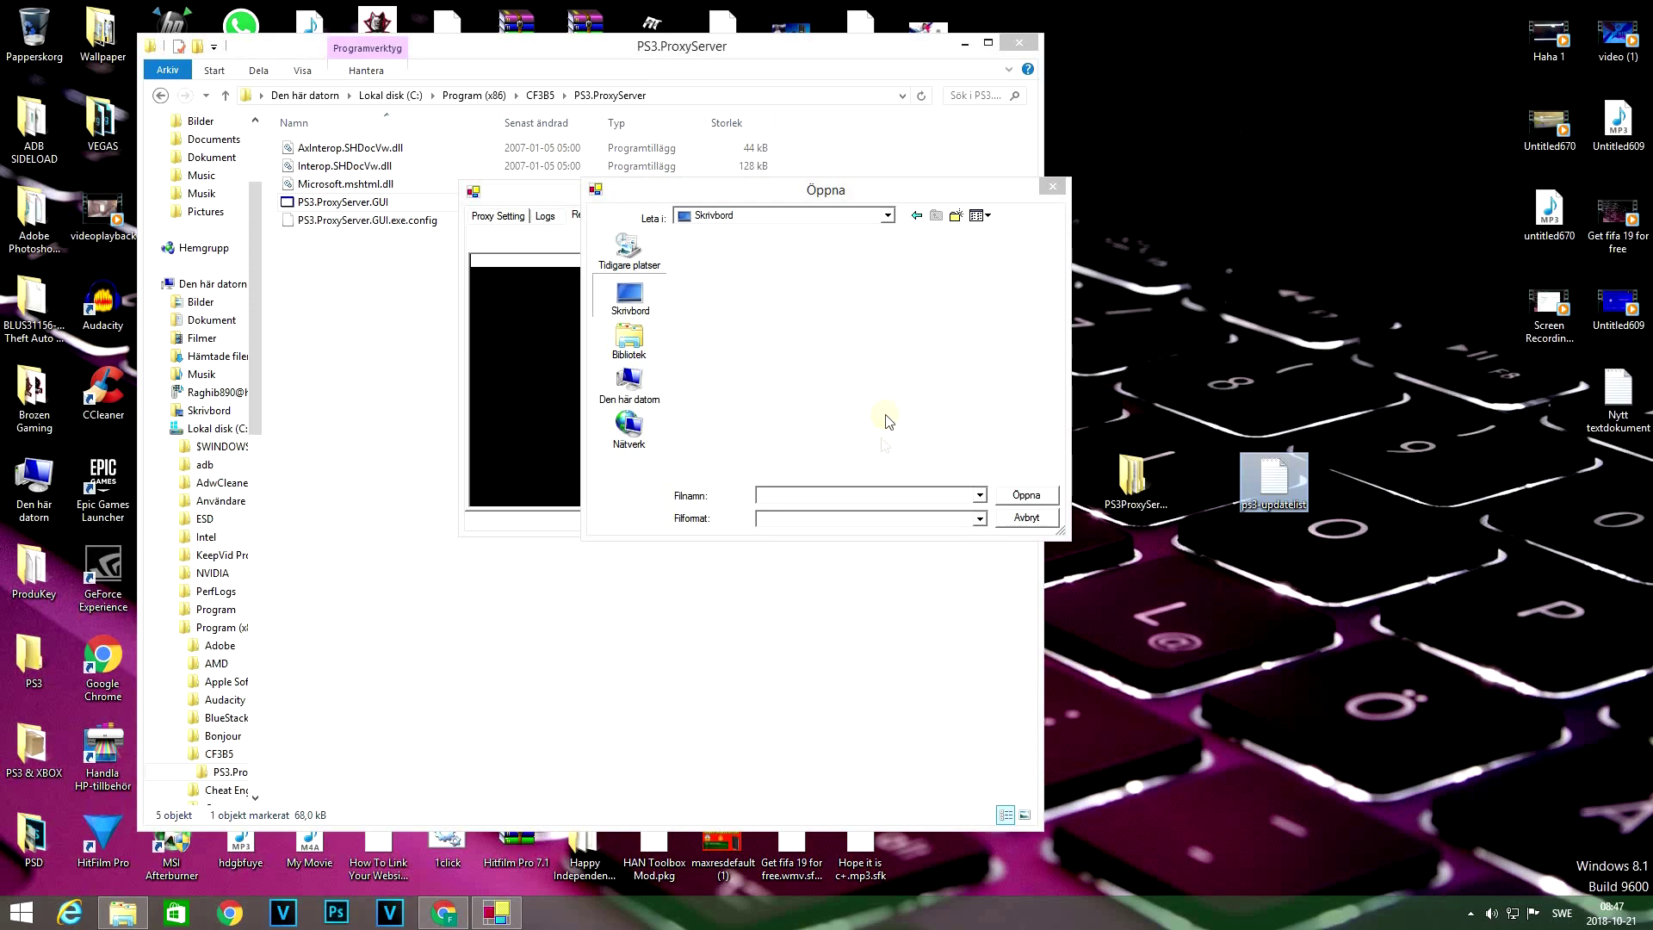
pyautogui.click(867, 495)
pyautogui.write('ps3-updatelist.txt')
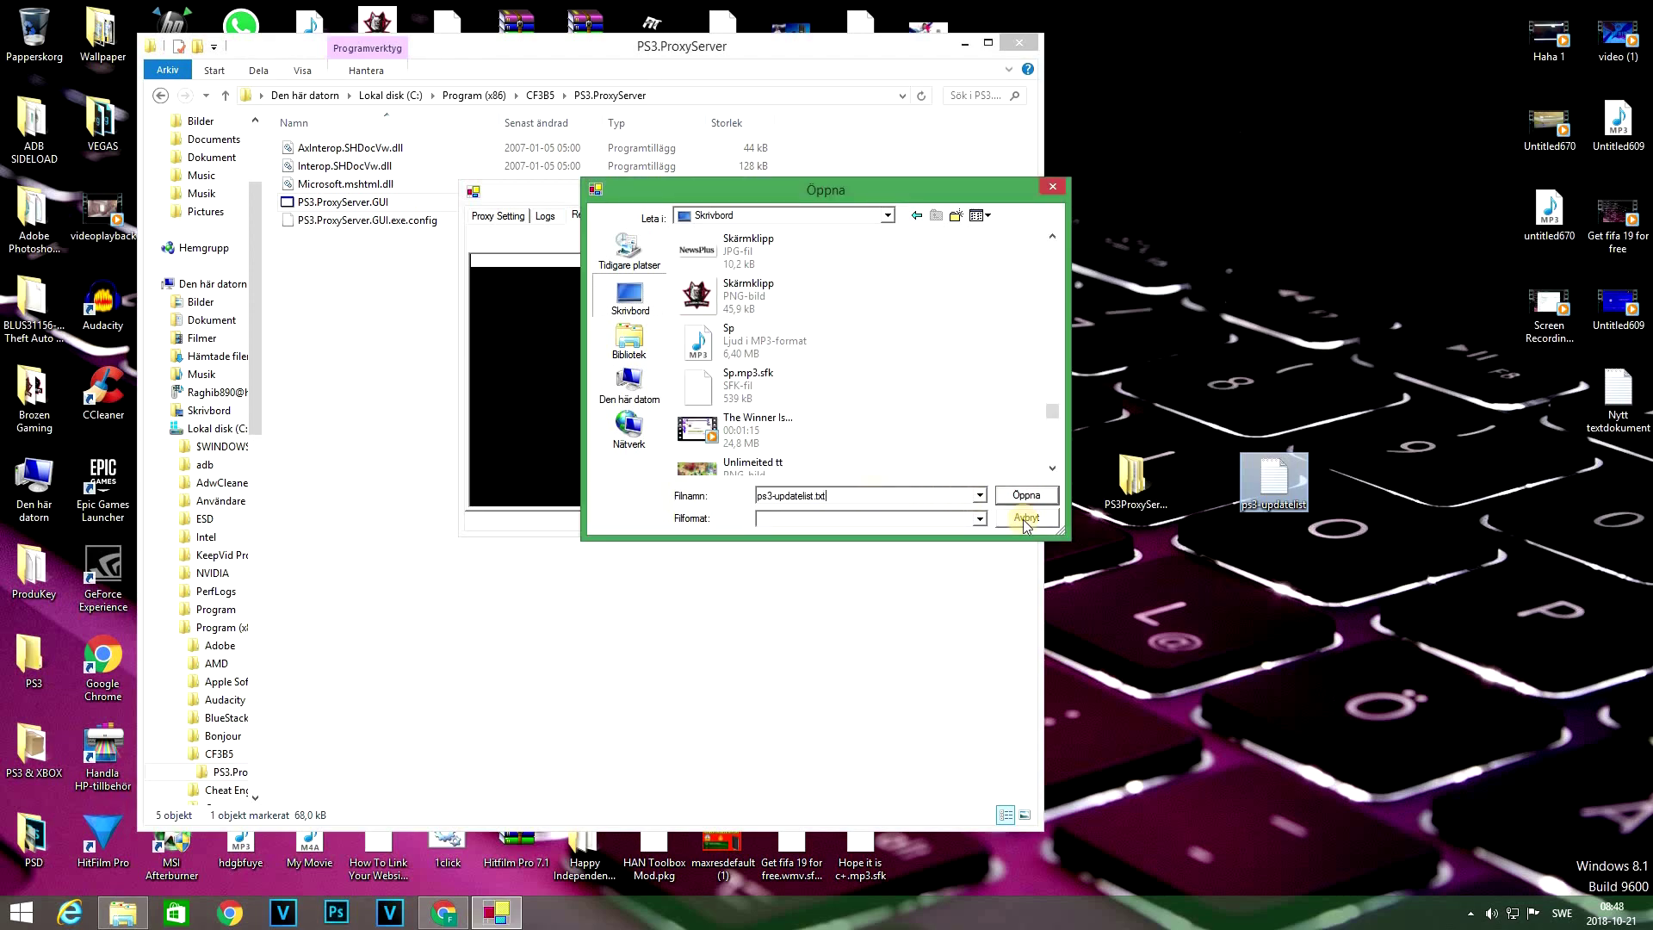
pyautogui.click(1022, 497)
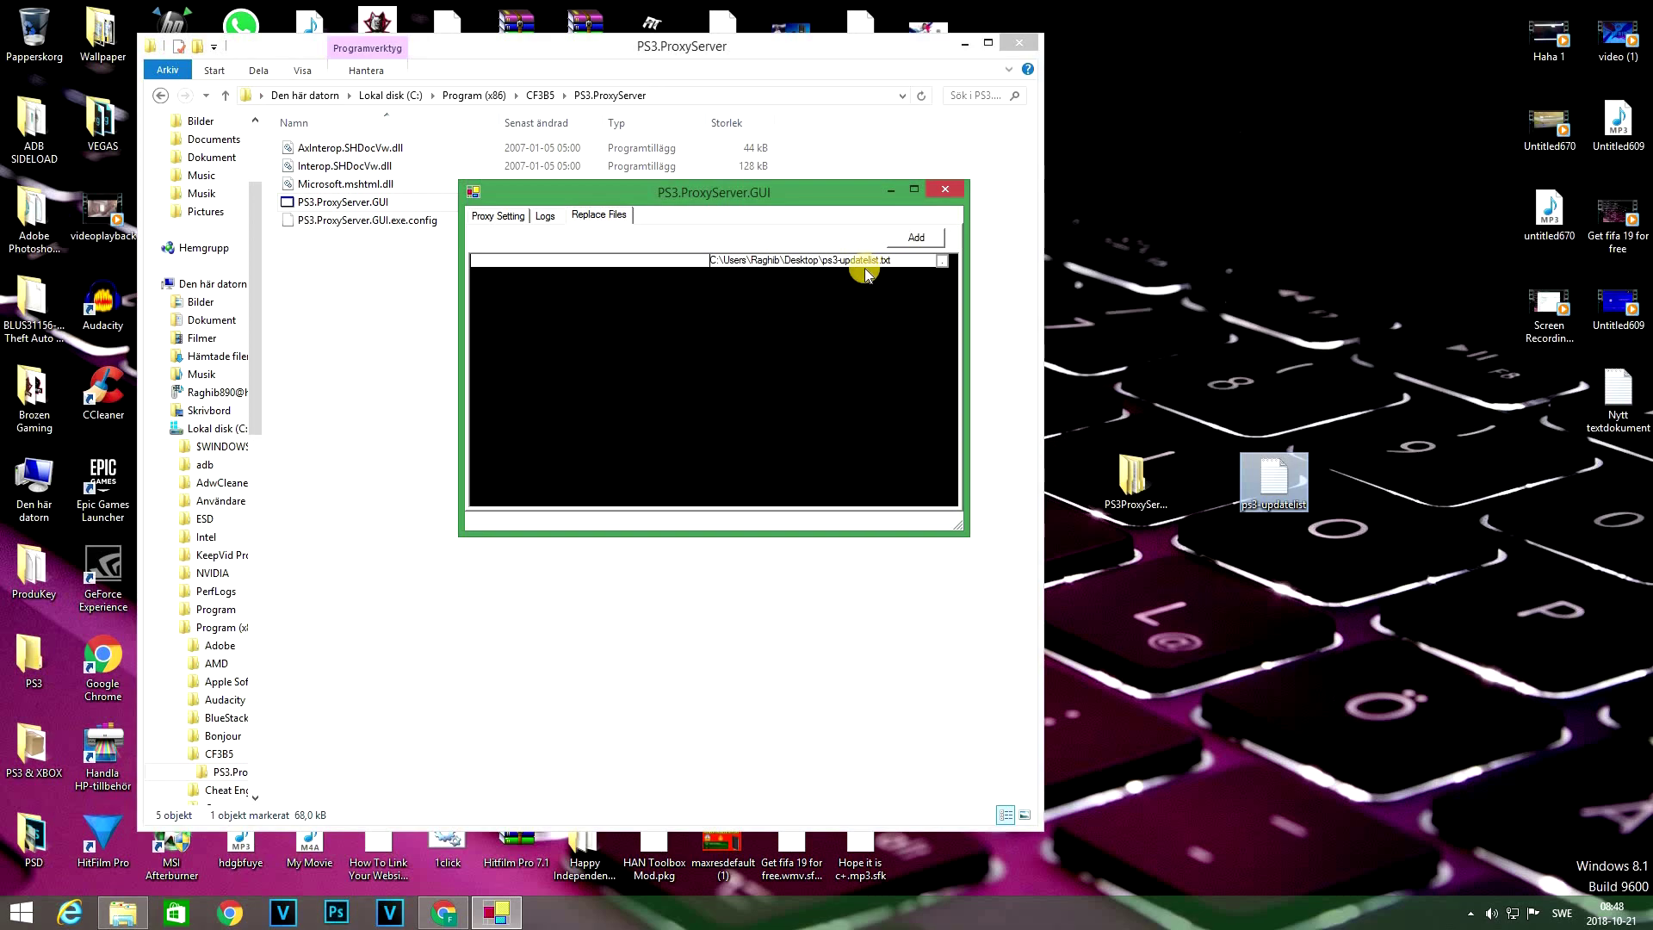
# - Check the Logs tab, then settle back on the Proxy Setting tab
pyautogui.click(598, 247)
pyautogui.click(546, 218)
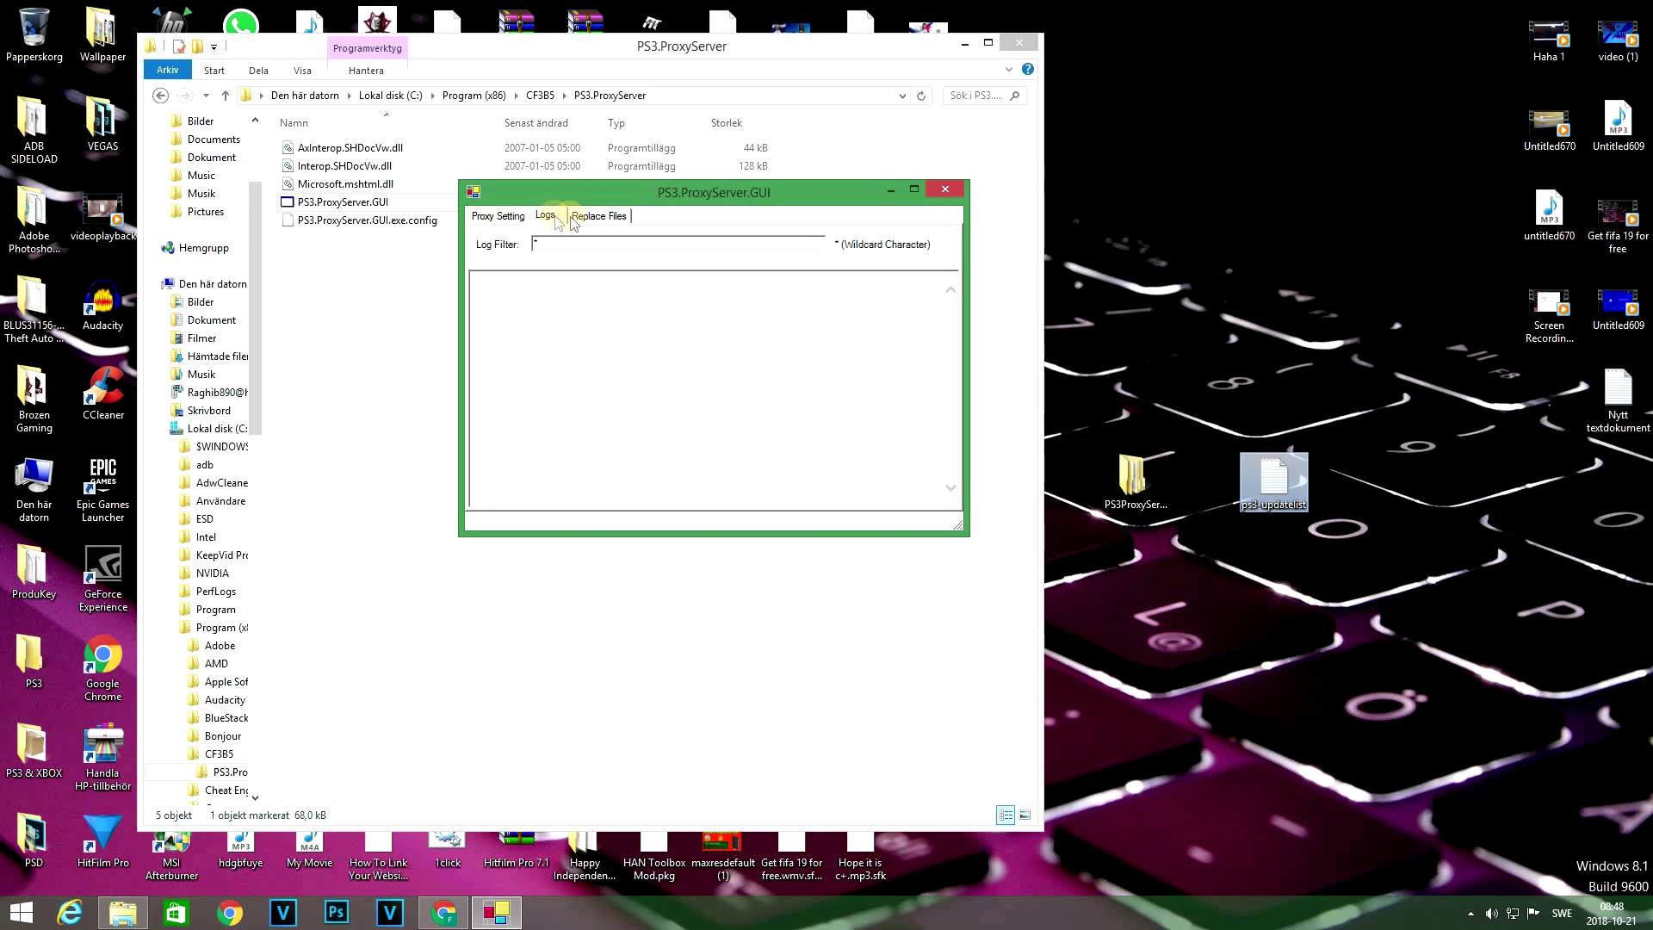
pyautogui.click(492, 223)
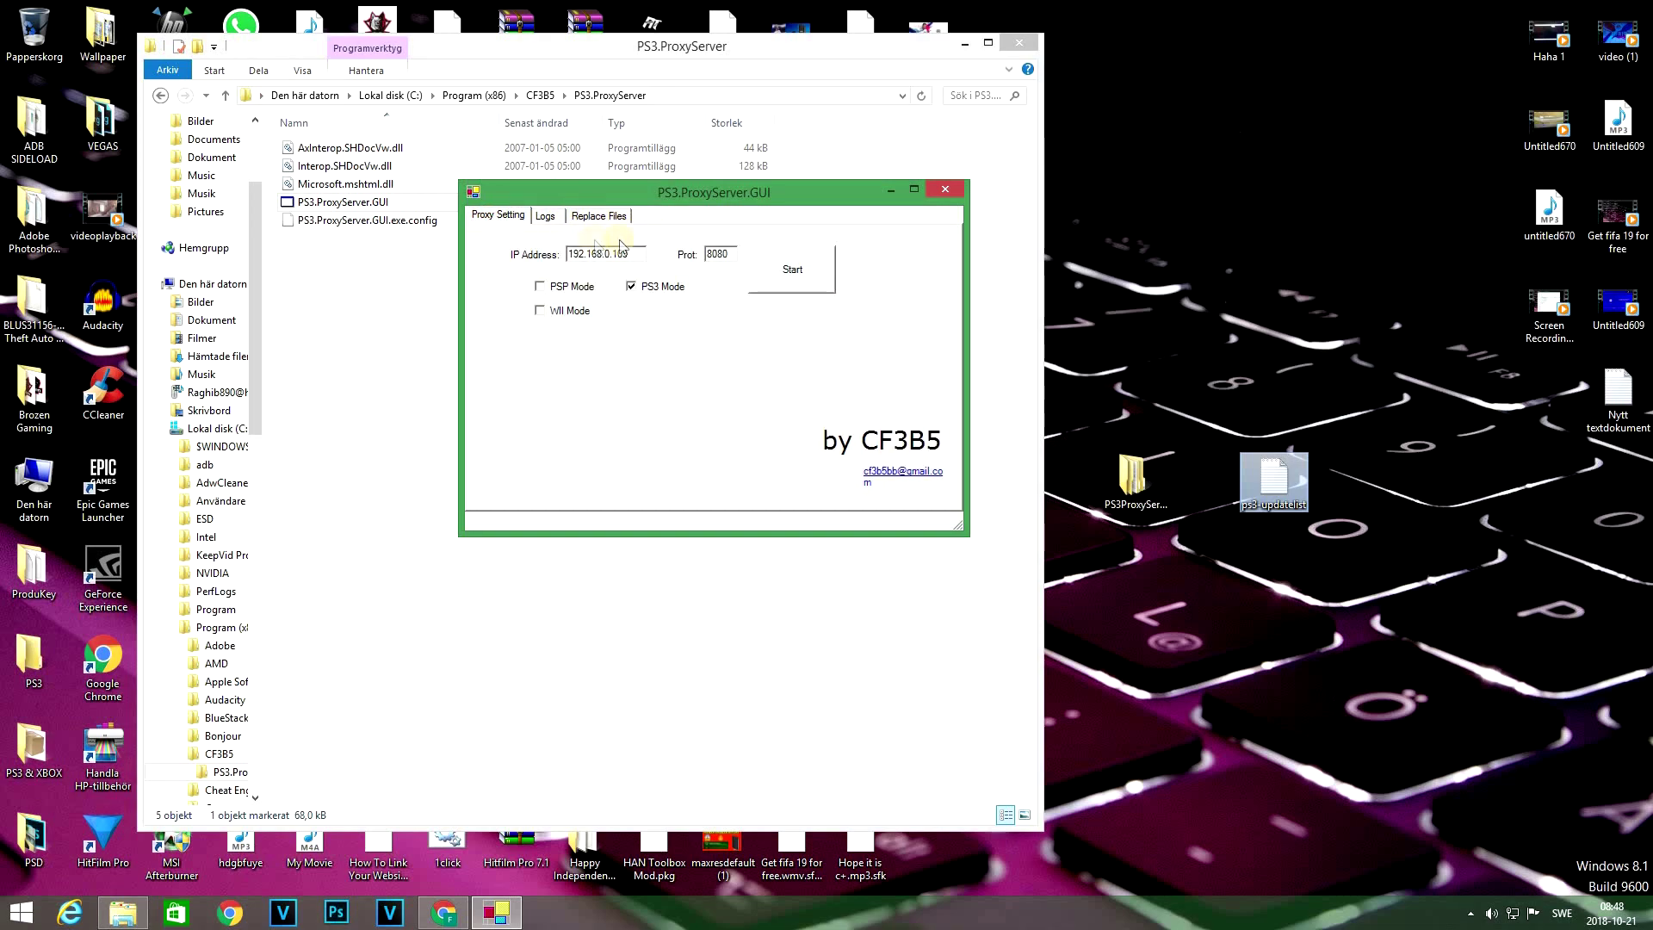
pyautogui.click(548, 222)
pyautogui.click(506, 219)
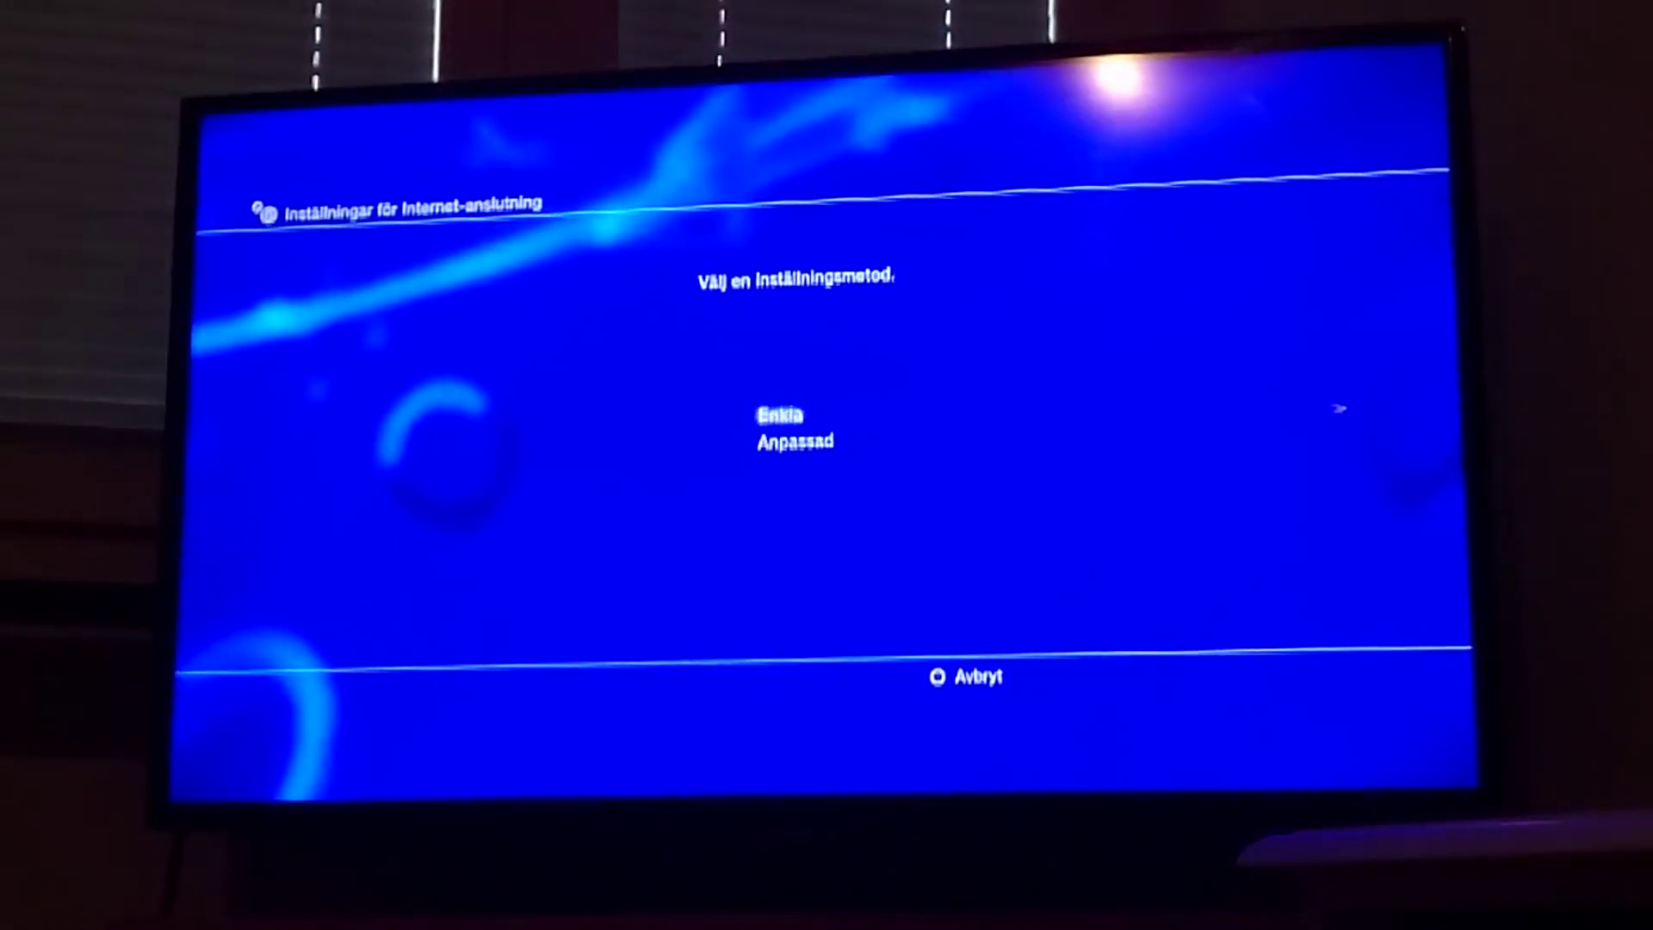
# - Set up a wired connection with automatic IP address and automatic DNS
pyautogui.press('Return')
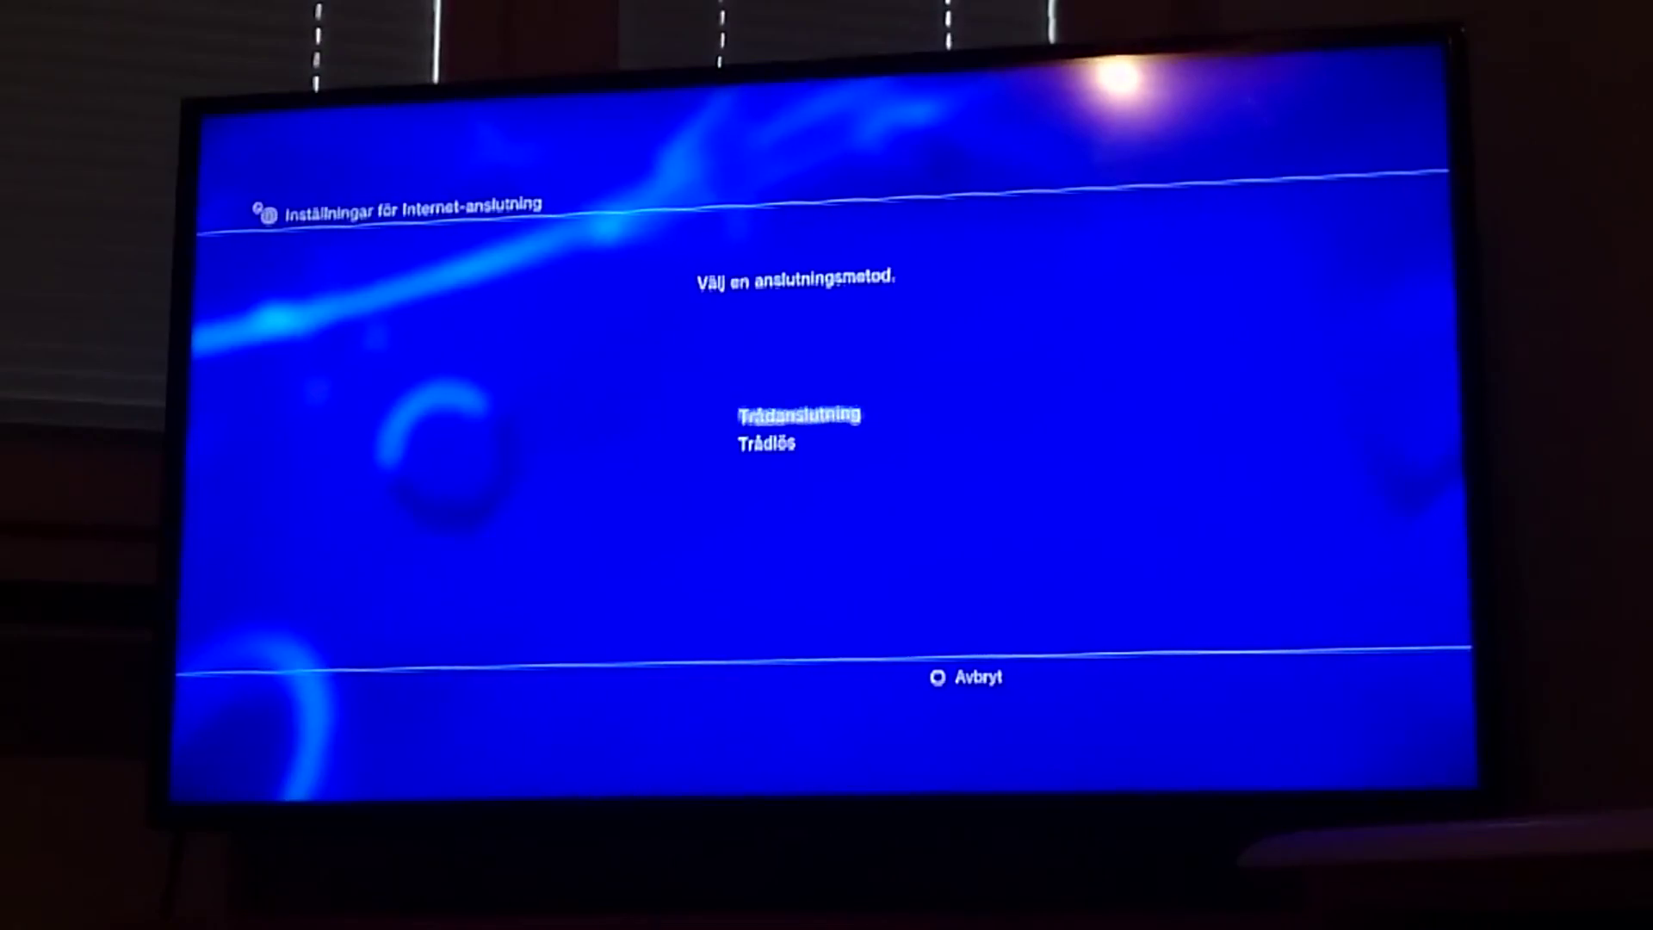
pyautogui.press('Return')
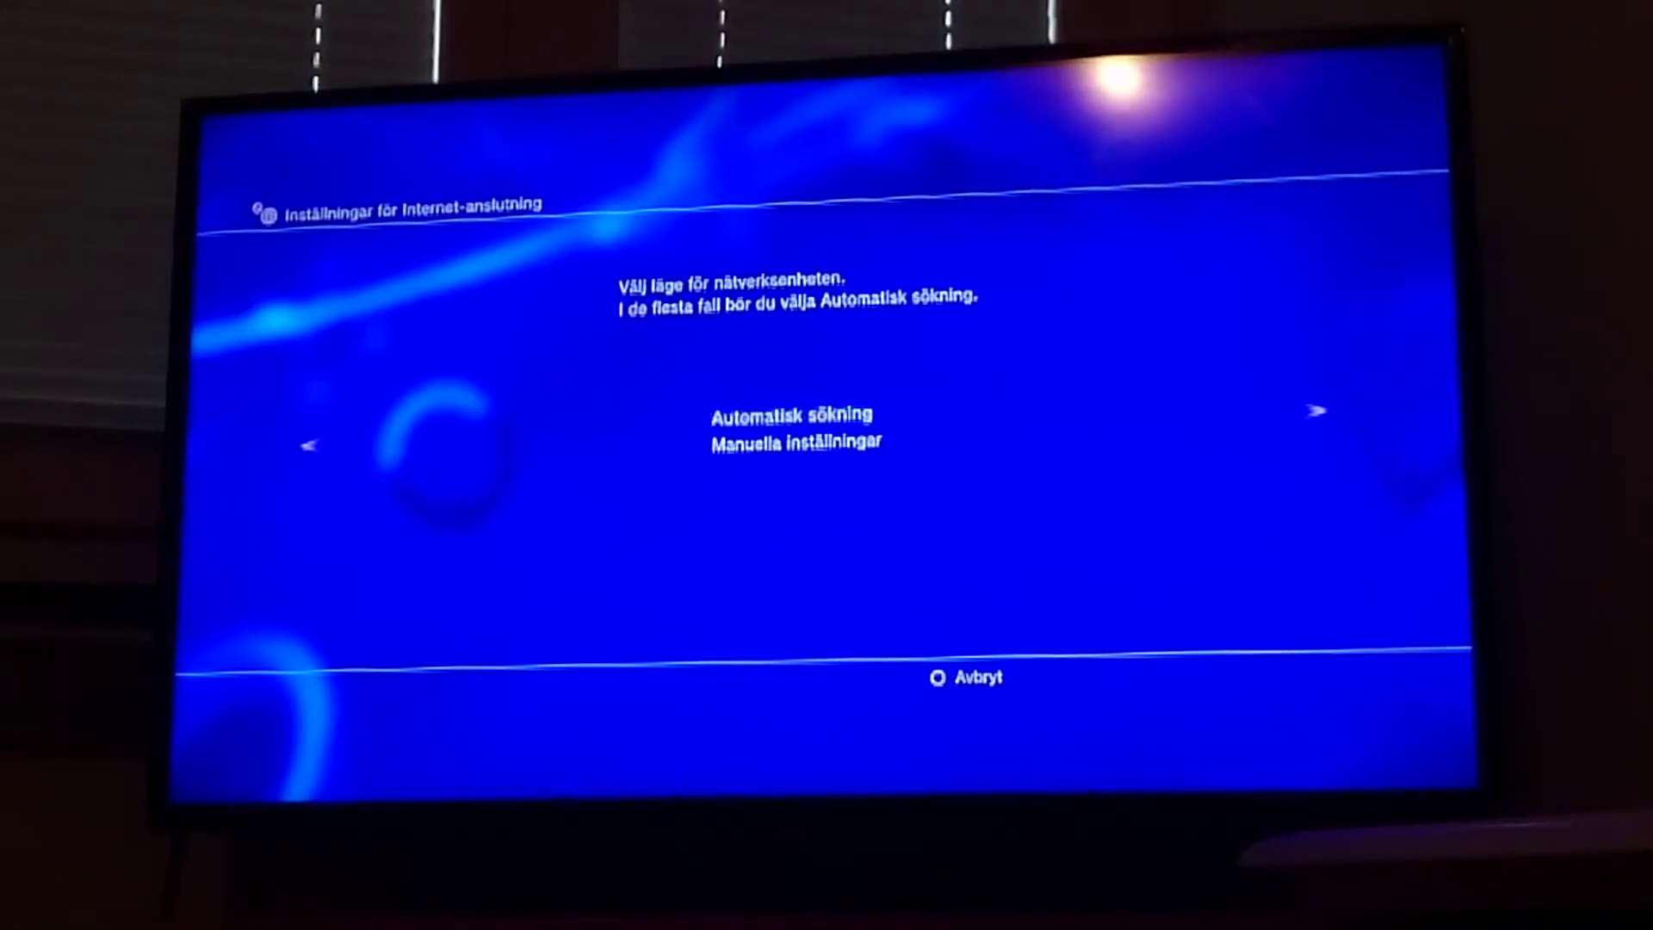
pyautogui.press('Return')
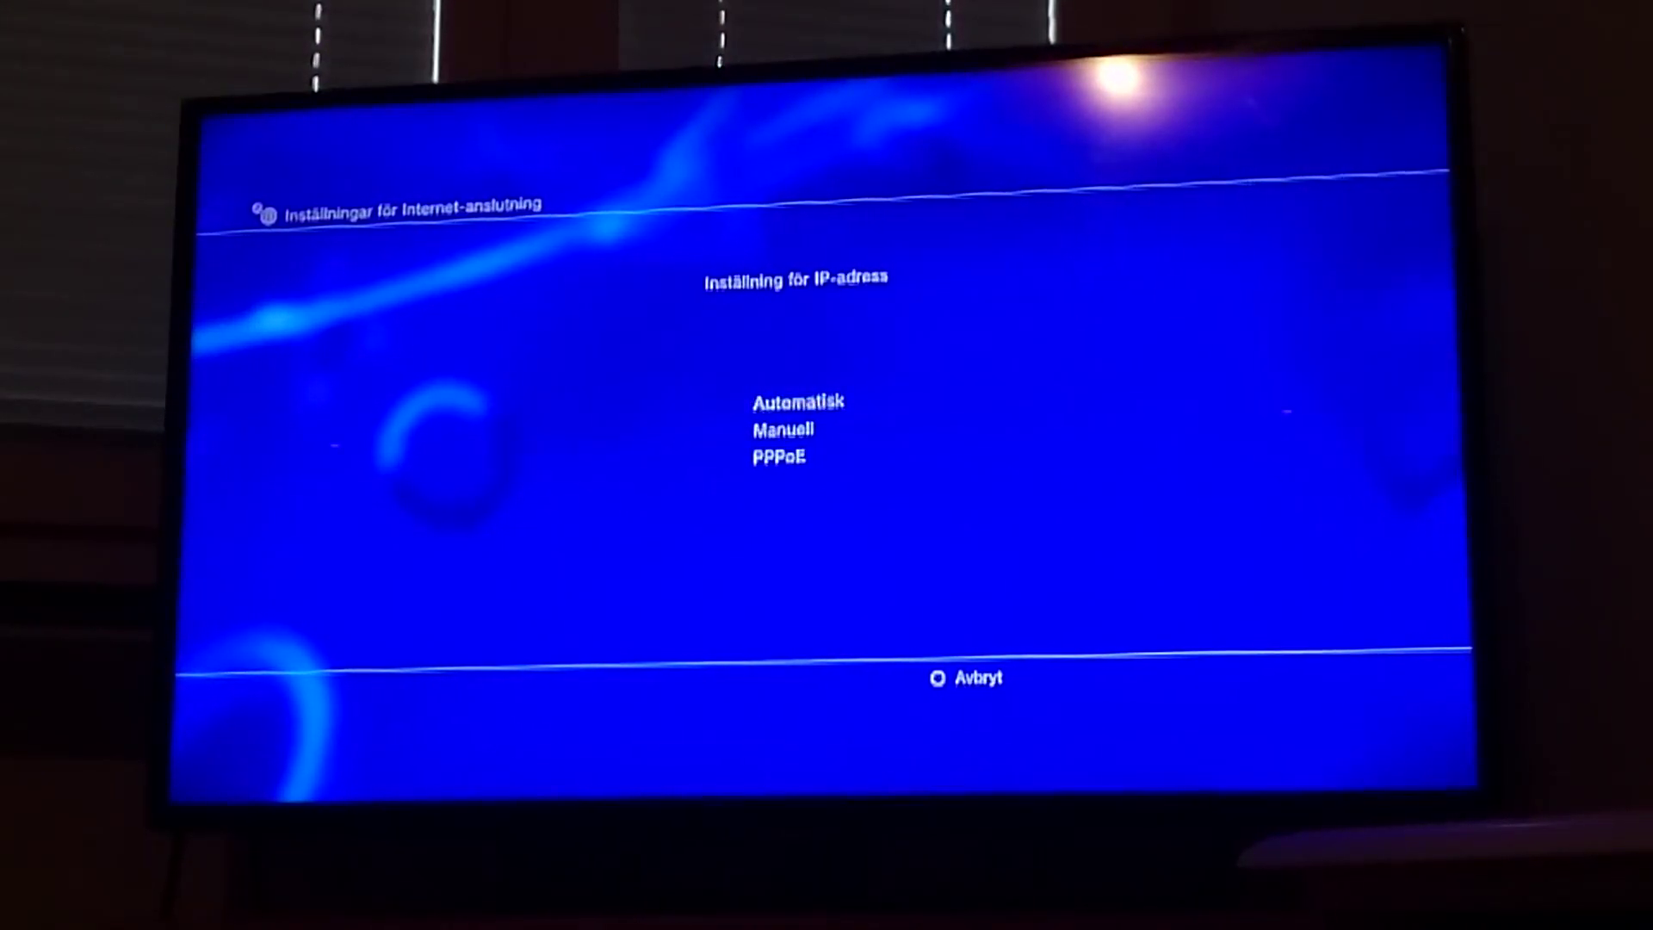
pyautogui.press('Return')
pyautogui.press('Return')
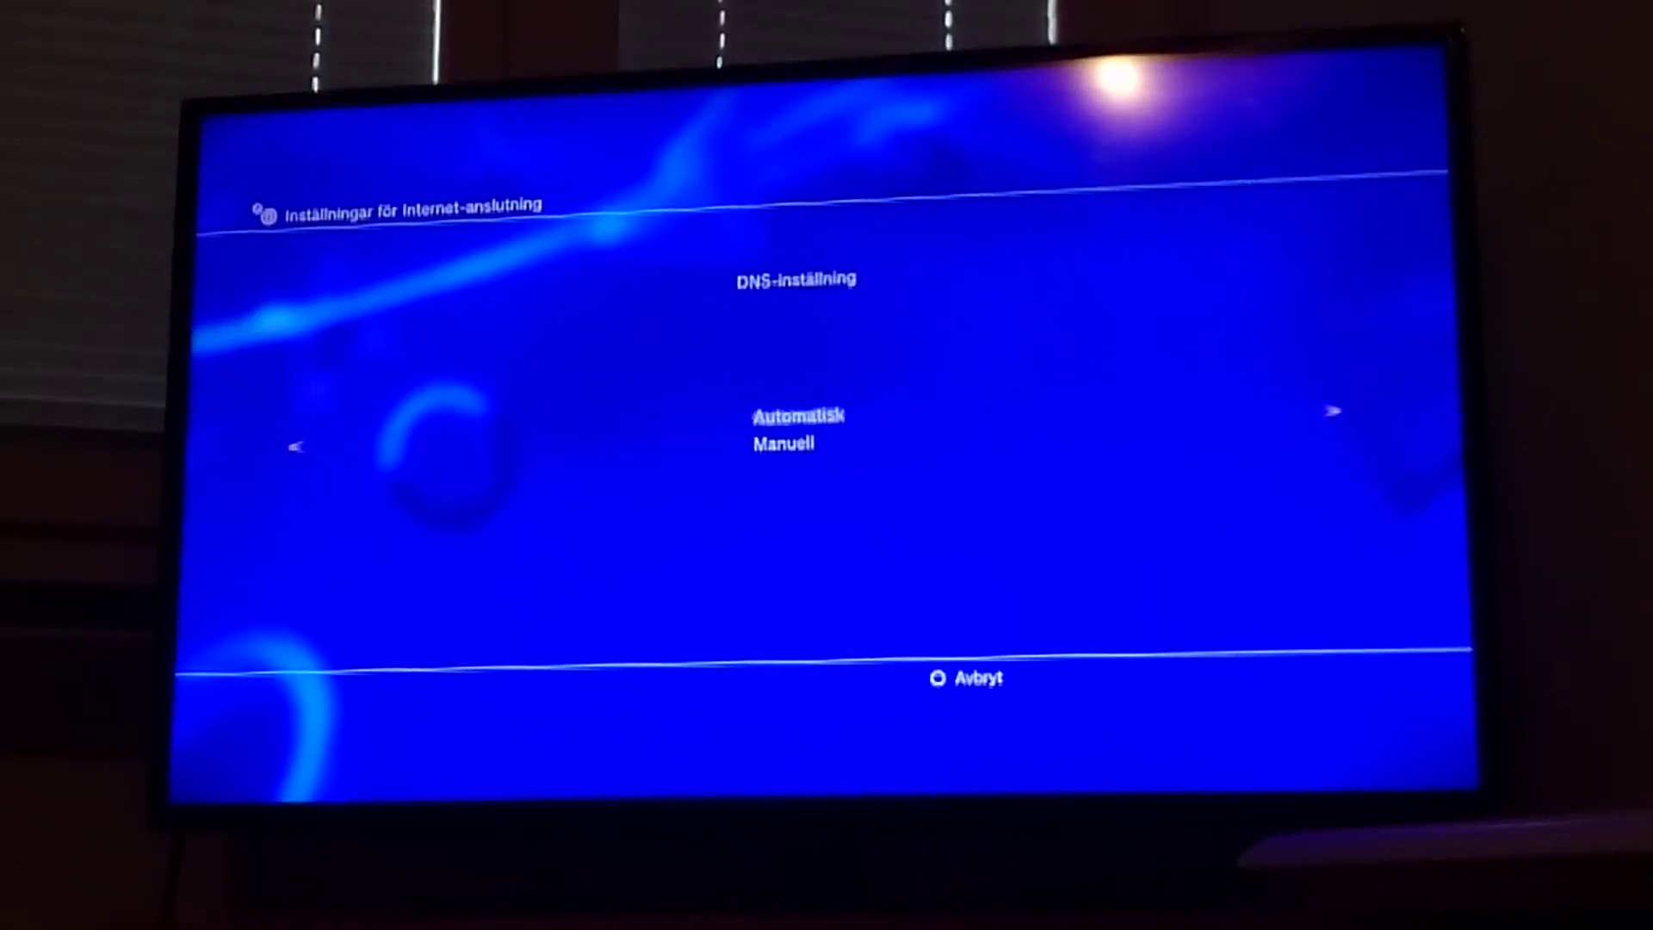
pyautogui.press('Return')
pyautogui.press('Return')
# - Use proxy server 192.168.0.109 port 8080, save, and close the connection test
pyautogui.press('Down')
pyautogui.press('Return')
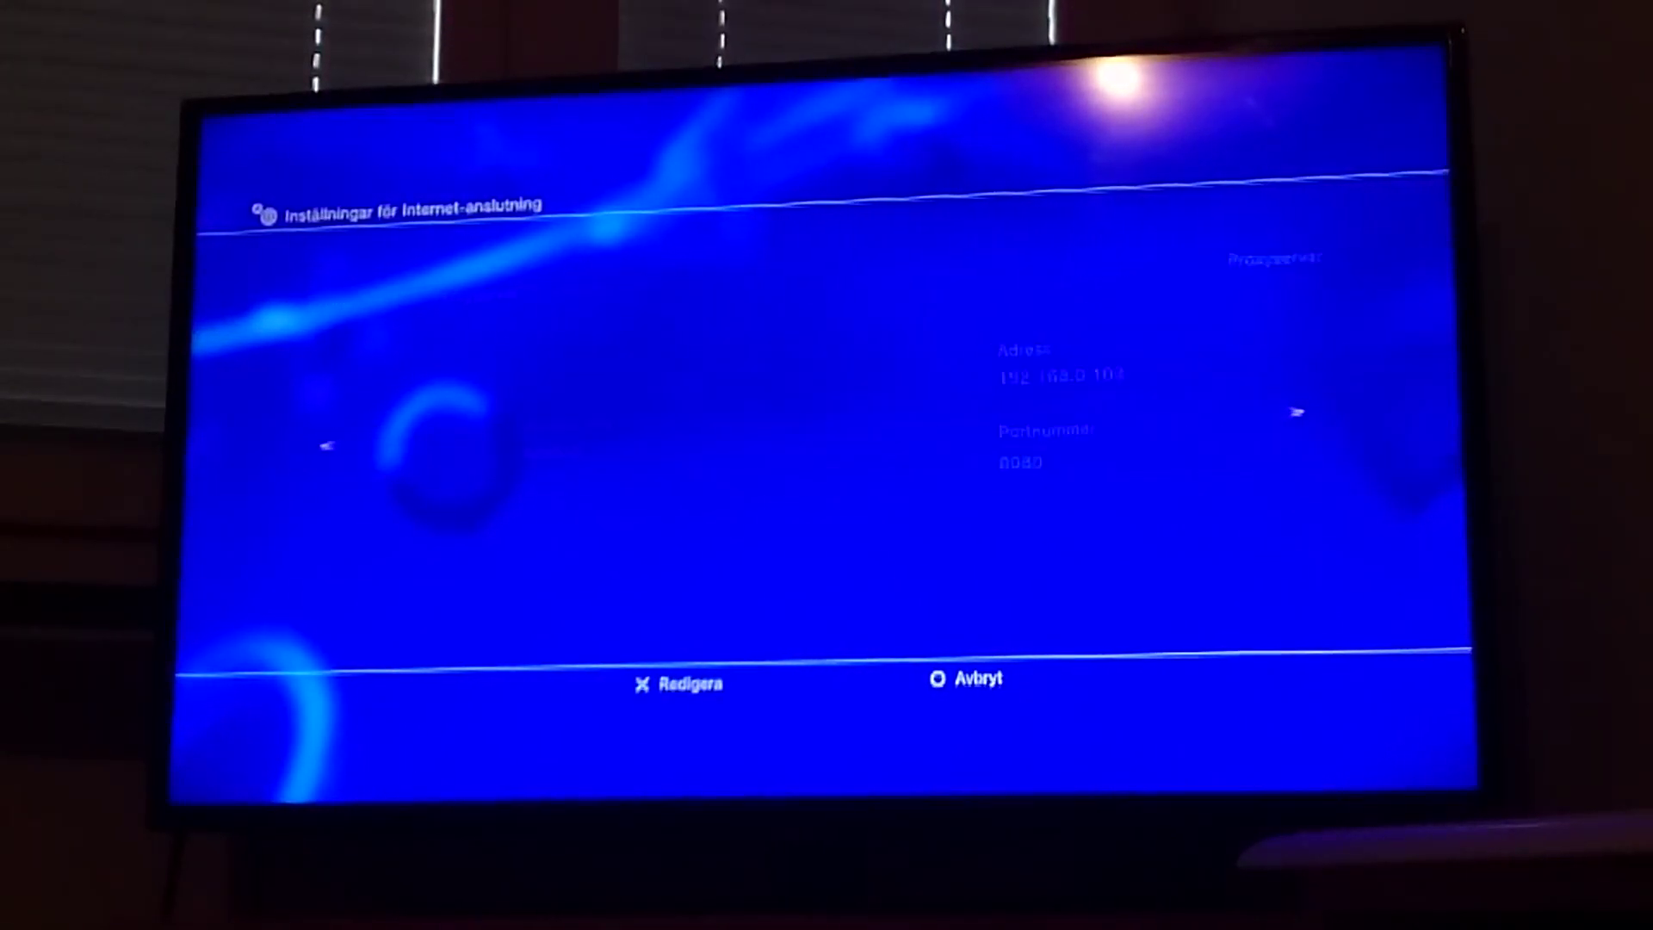
pyautogui.press('Escape')
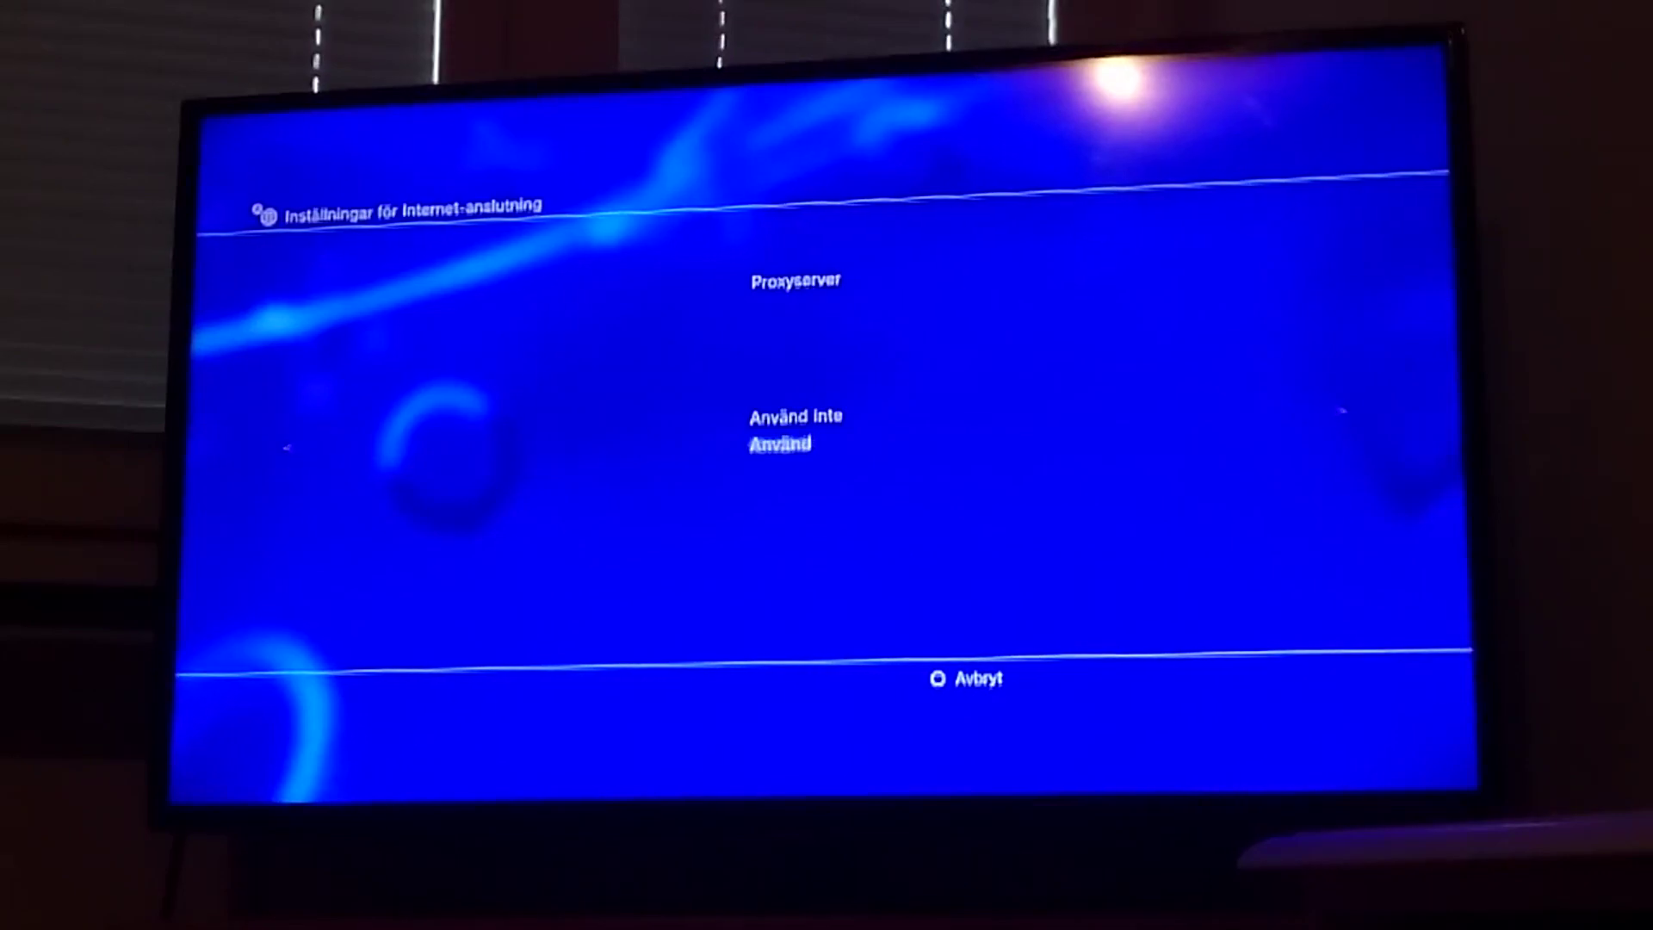
pyautogui.press('Return')
pyautogui.press('Return')
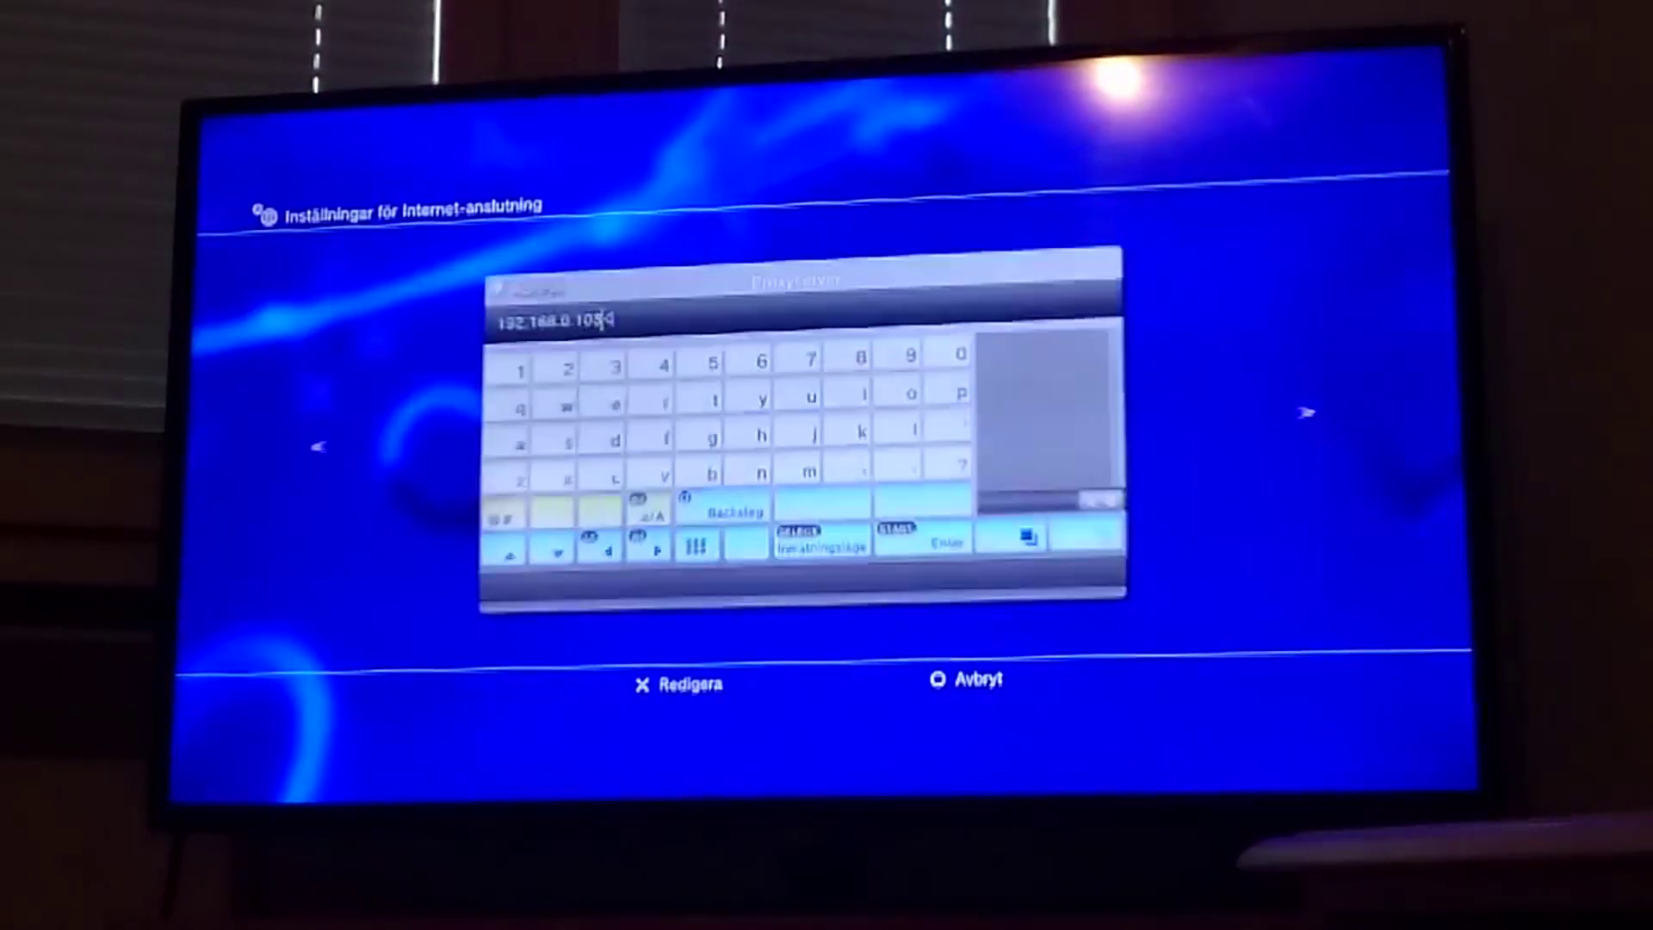
pyautogui.press('Left')
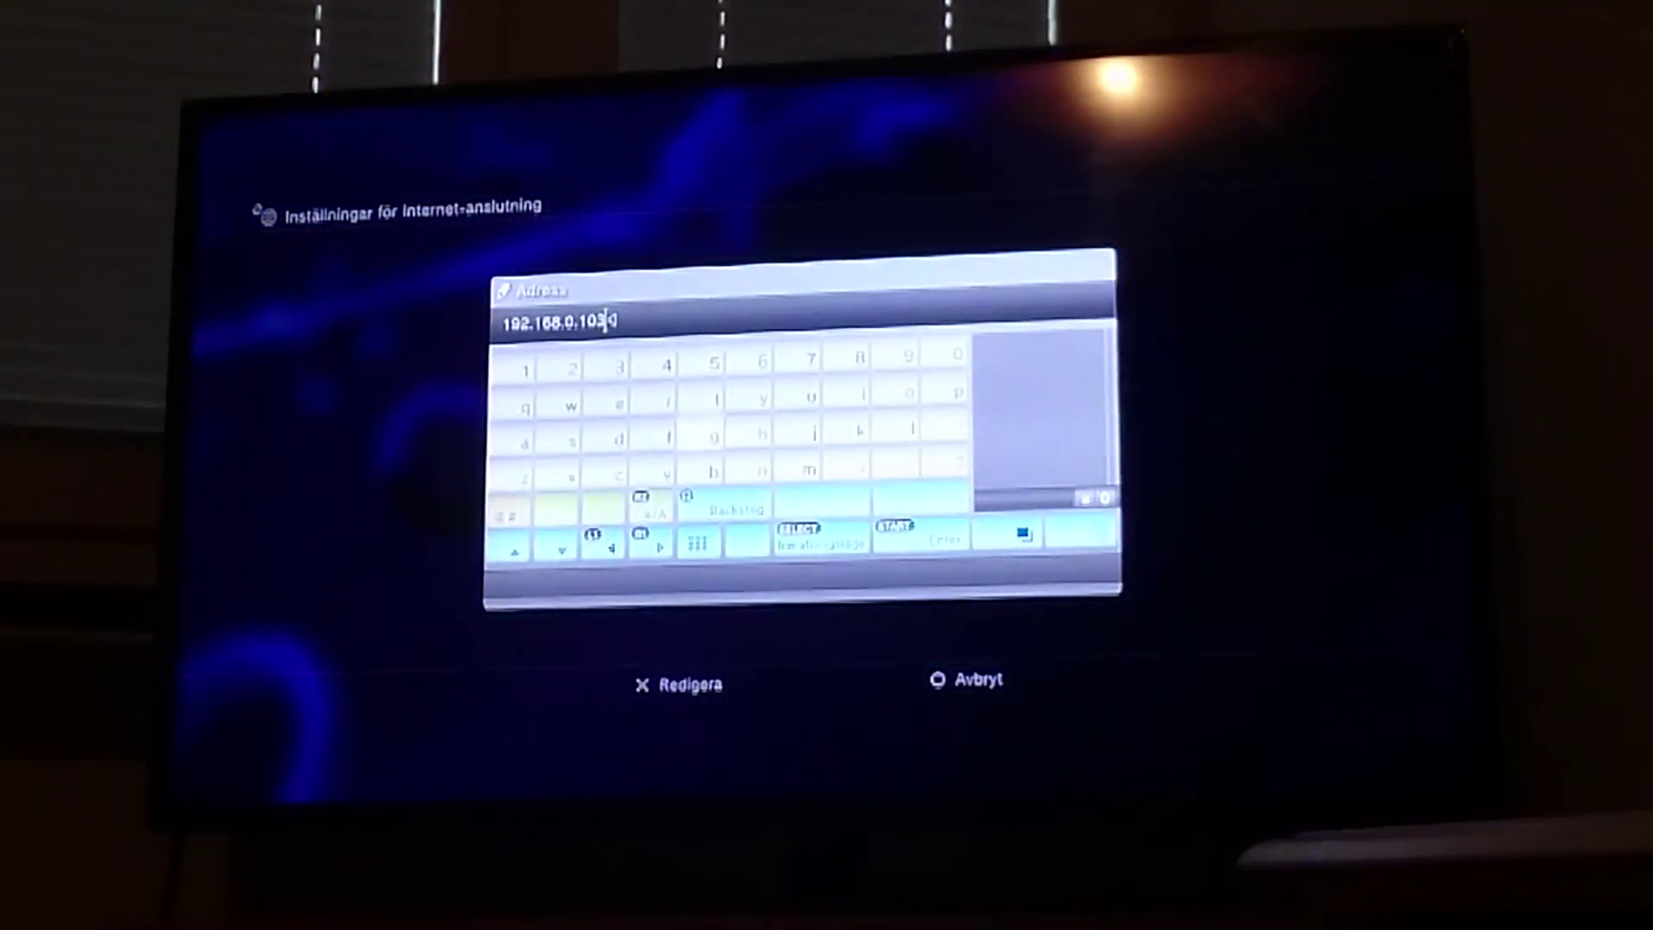
pyautogui.press('Up')
pyautogui.press('Up')
pyautogui.press('Right')
pyautogui.press('Right')
pyautogui.press('Right')
pyautogui.press('Right')
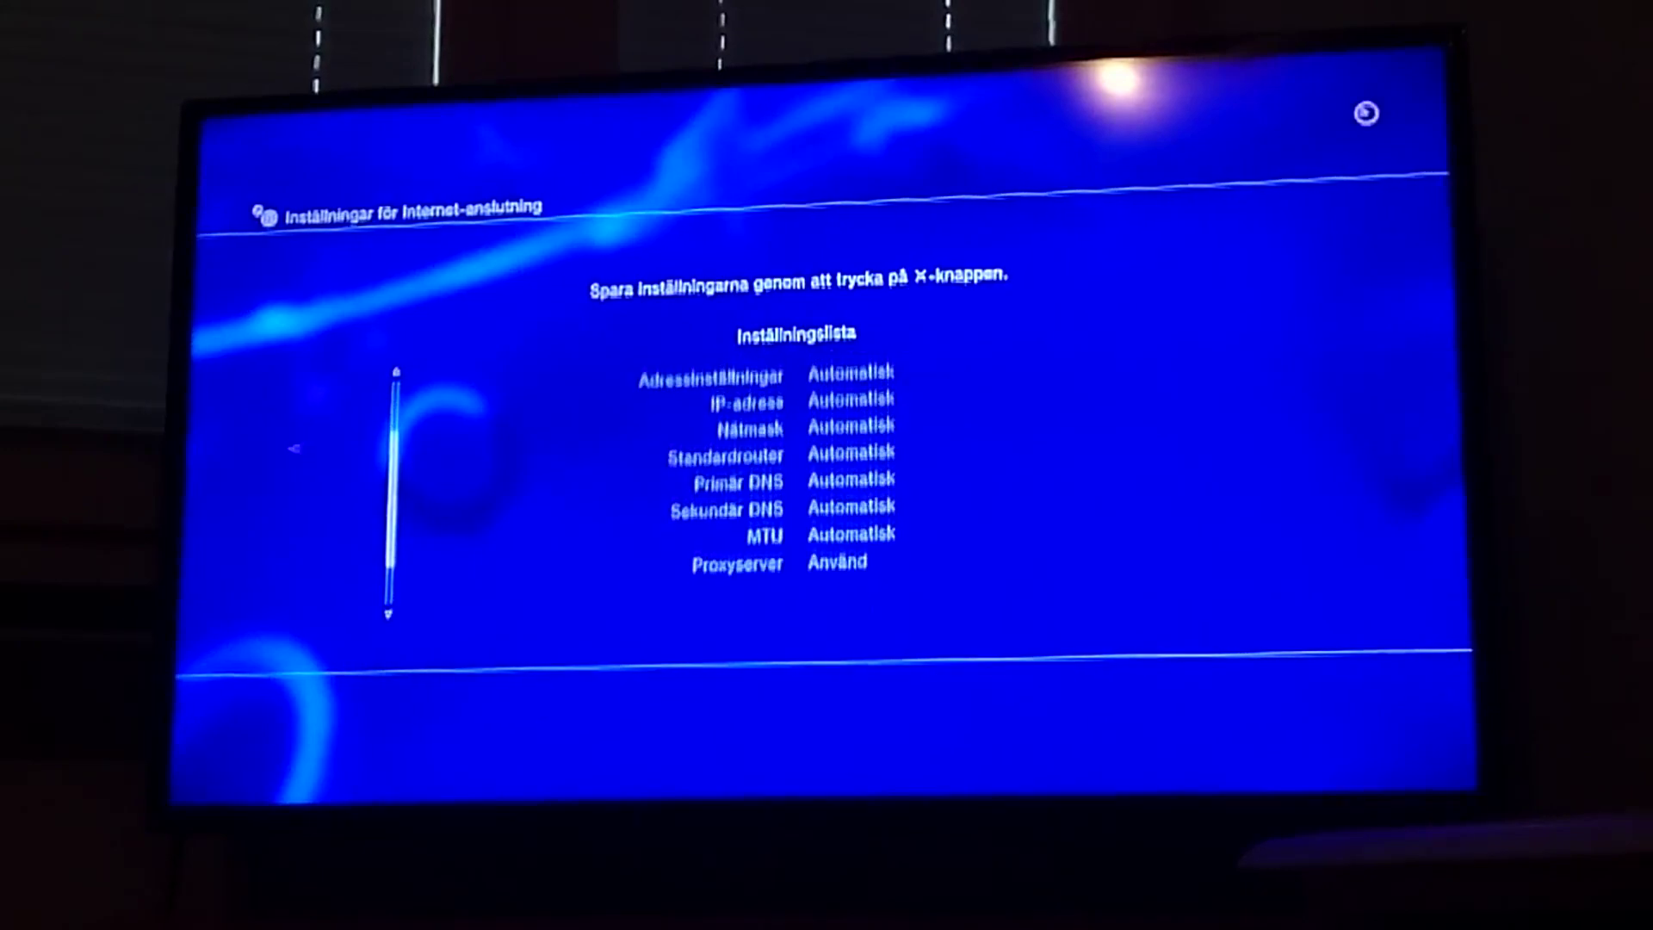
pyautogui.press('Return')
pyautogui.press('Return')
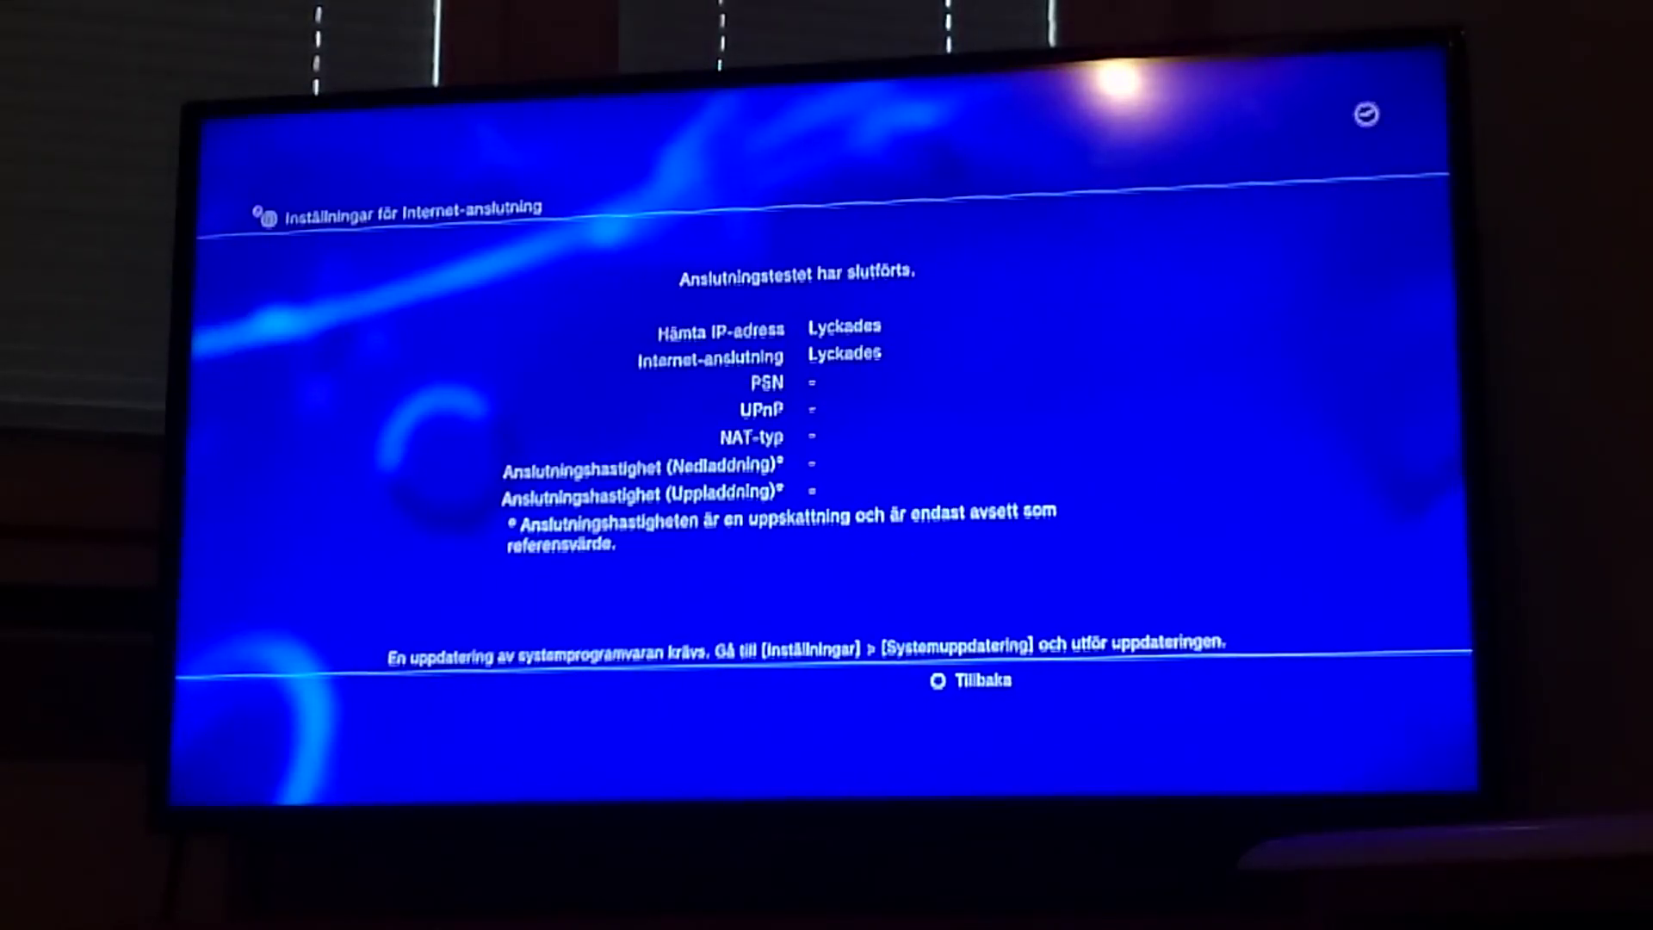
pyautogui.press('Escape')
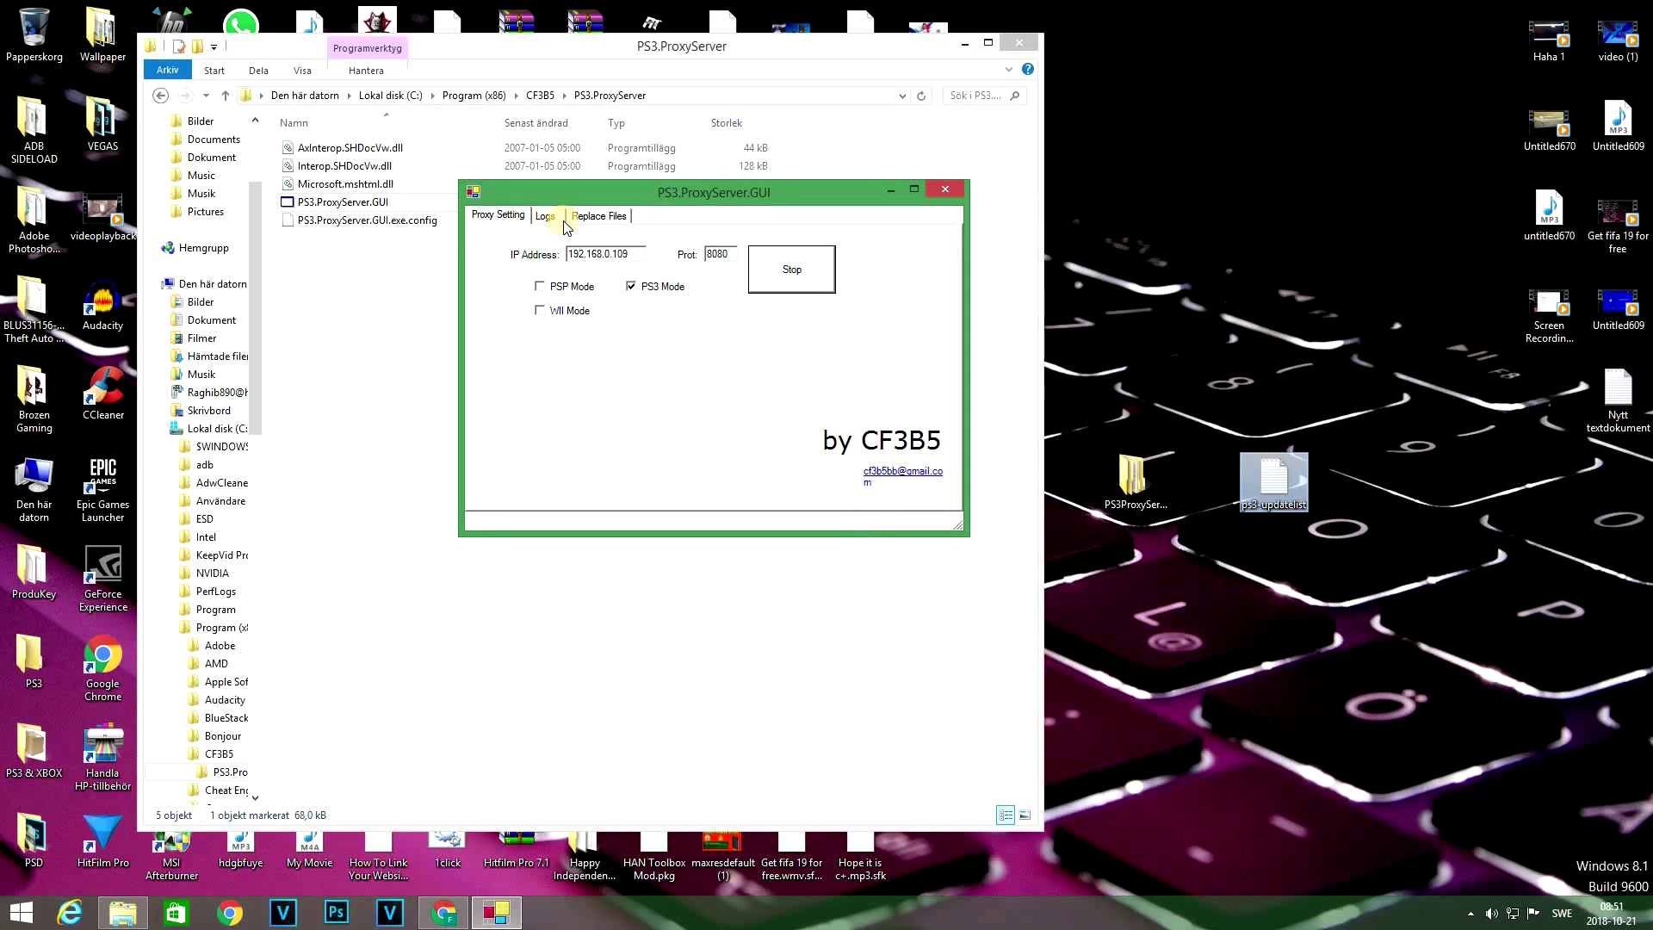
# - Show the proxy's request log and open the logged ps3-updatelist.txt address in Internet Explorer
pyautogui.click(546, 217)
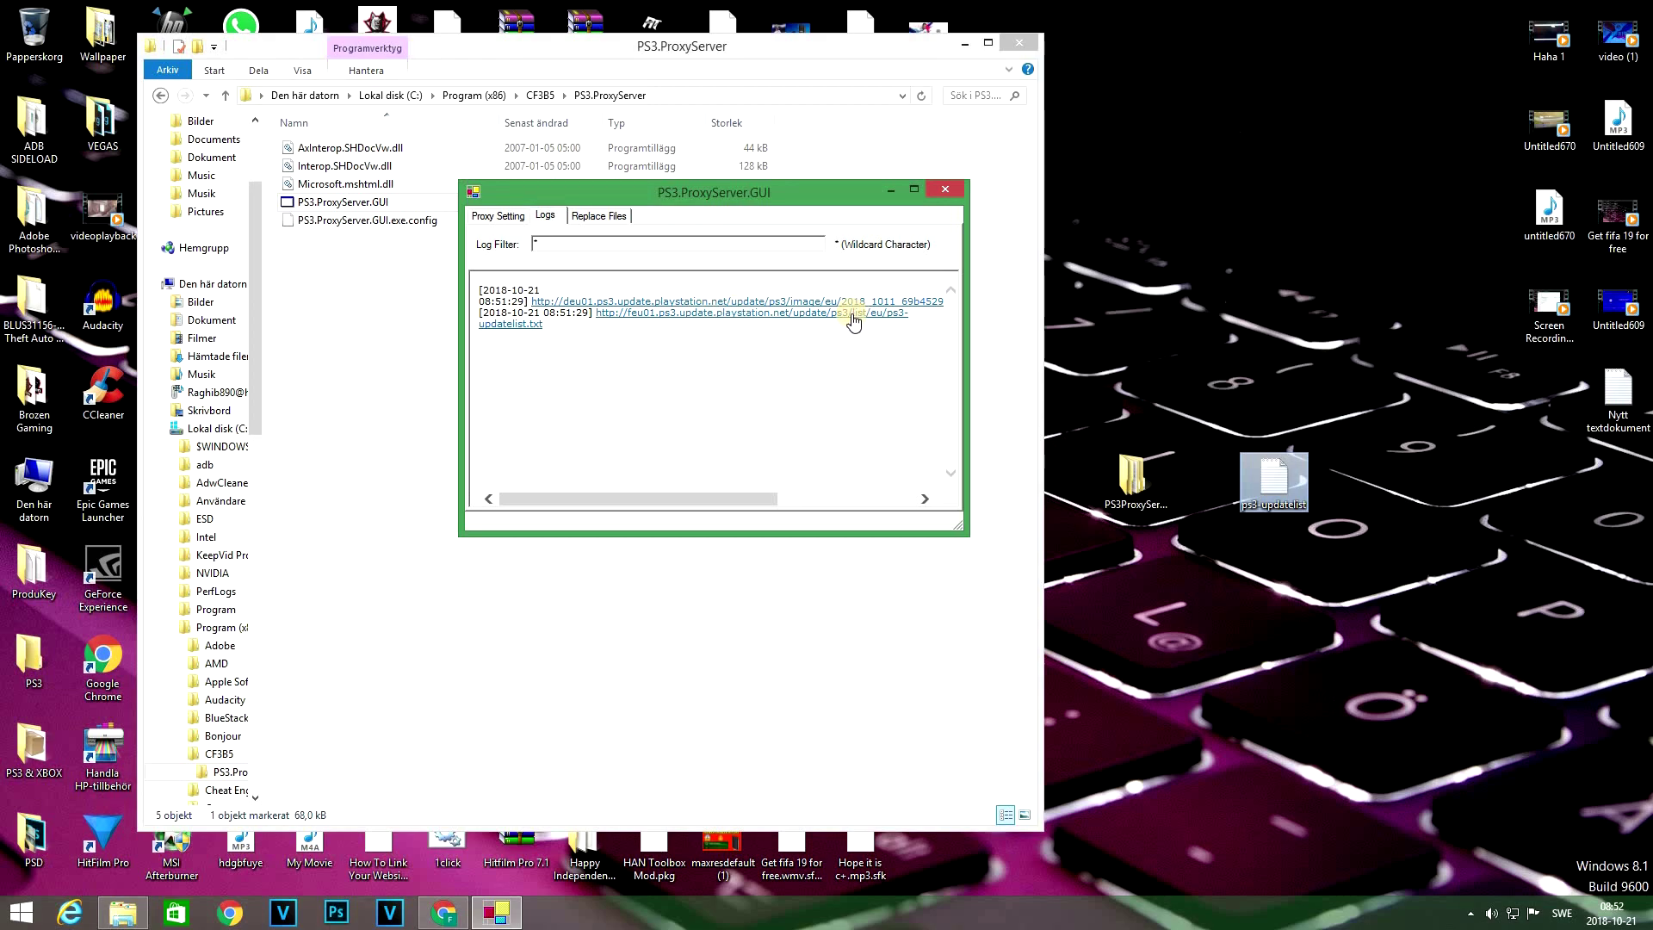
pyautogui.click(556, 329)
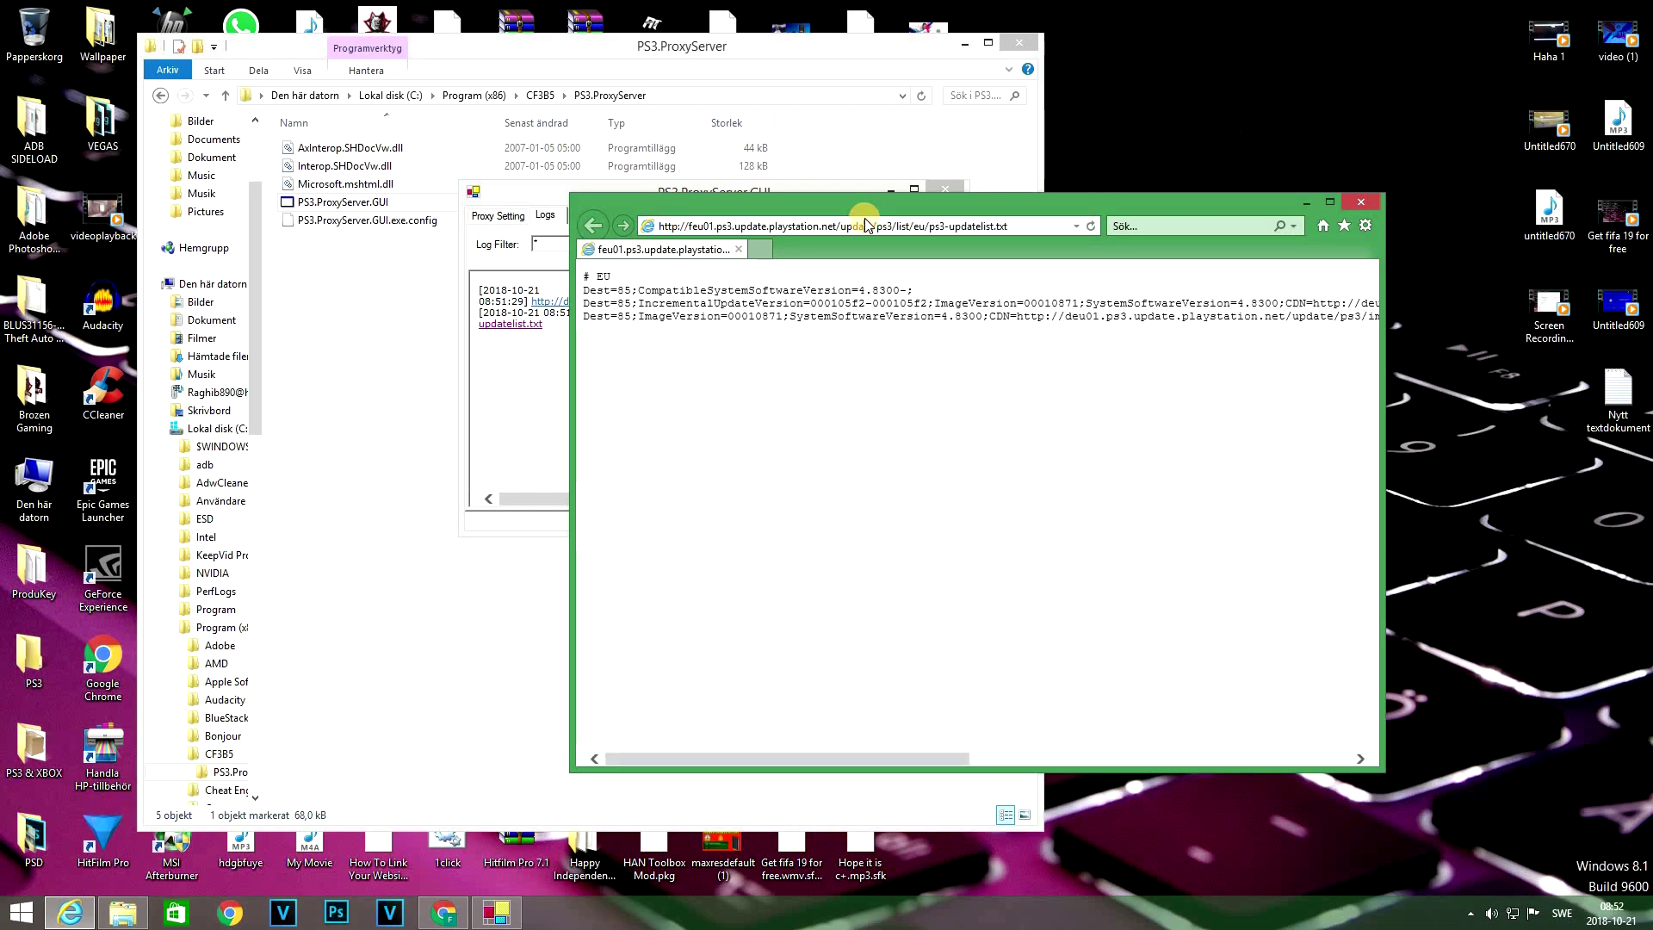
# - Select the entire EU ps3-updatelist.txt URL in Internet Explorer's address bar for copying
pyautogui.click(890, 226)
pyautogui.click(804, 226)
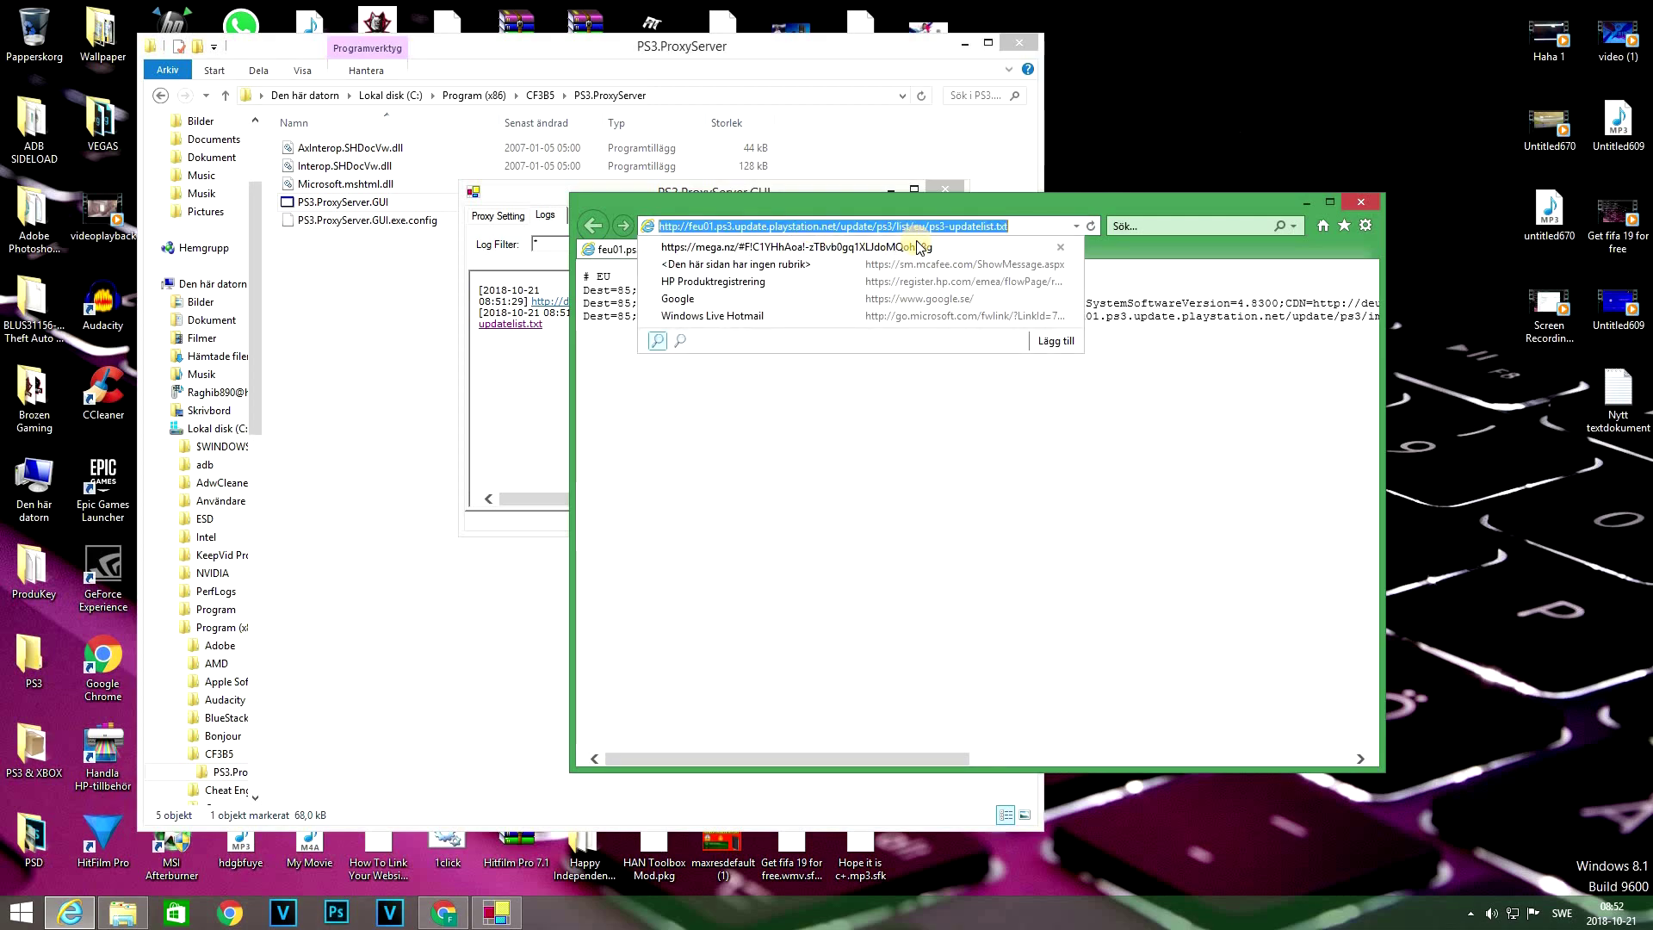
pyautogui.hotkey('ctrl', 'a')
# - Paste the ps3-updatelist.txt URL into the left cell of a Replace Files row
pyautogui.click(1304, 204)
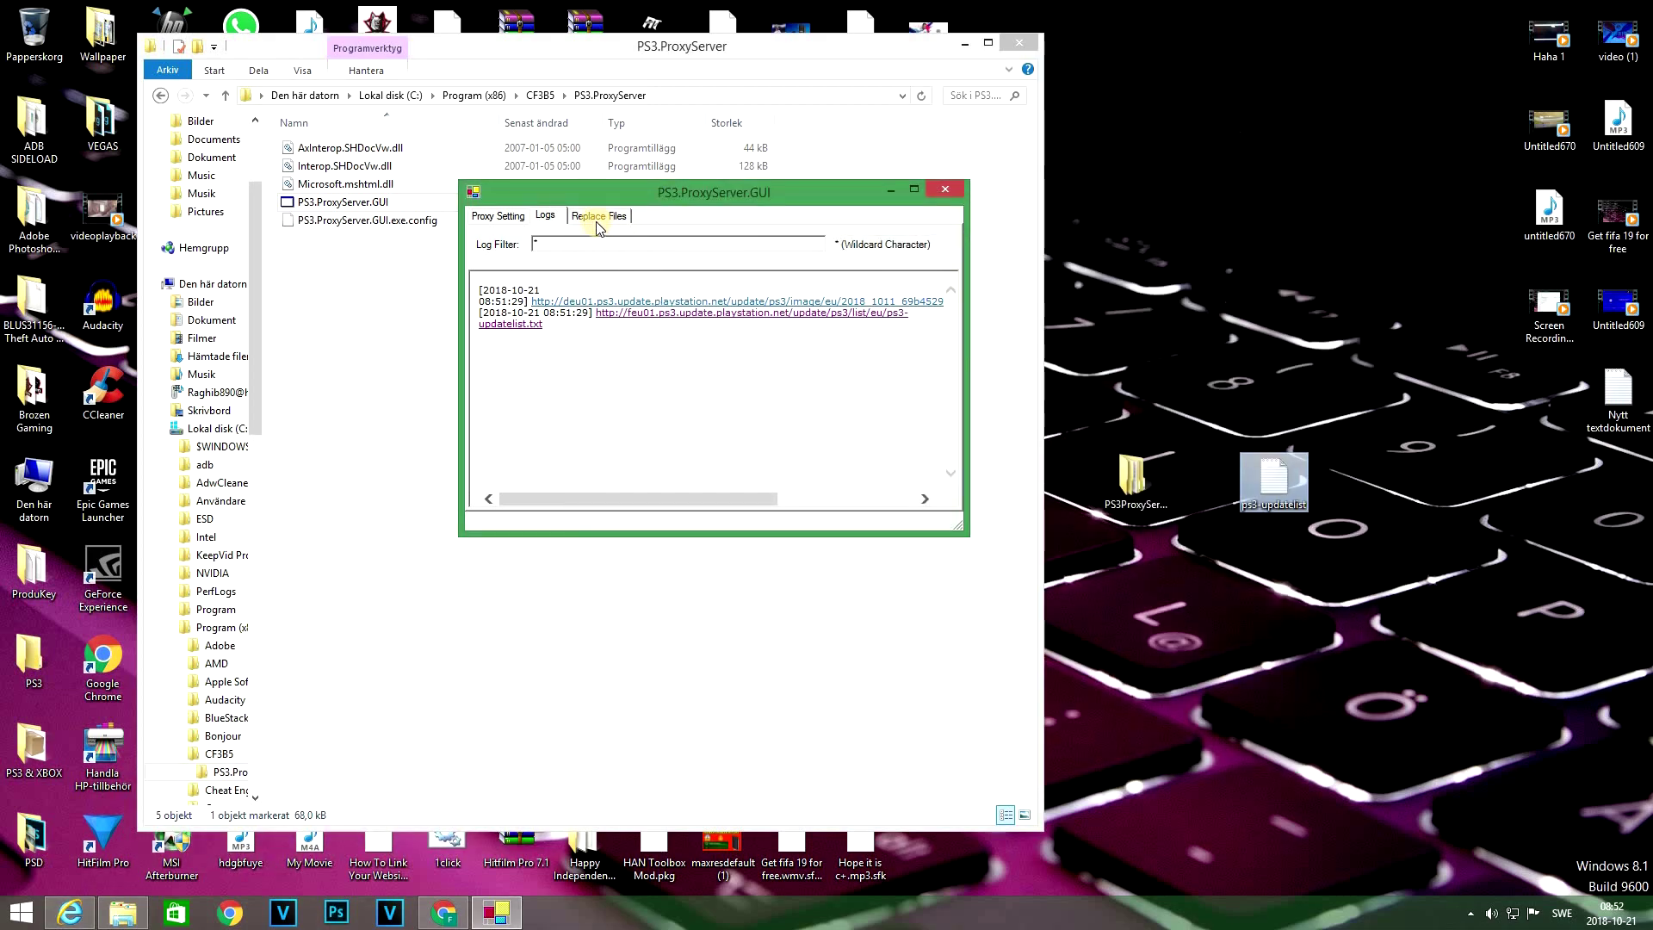
pyautogui.click(587, 216)
pyautogui.click(667, 265)
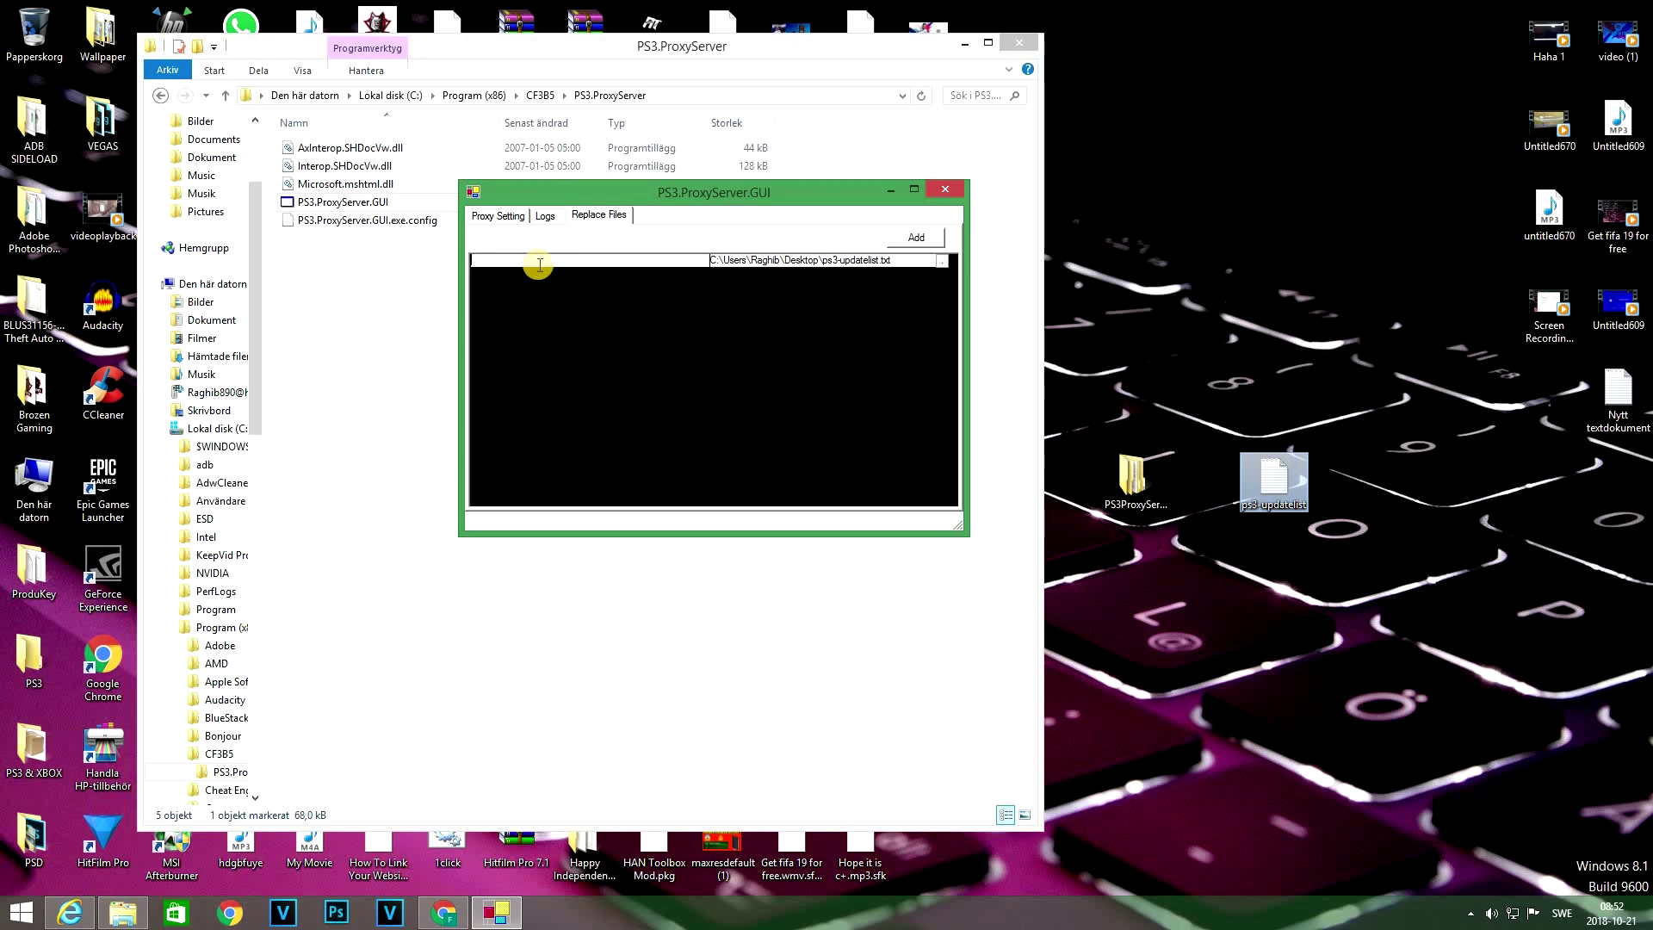
pyautogui.hotkey('ctrl', 'v')
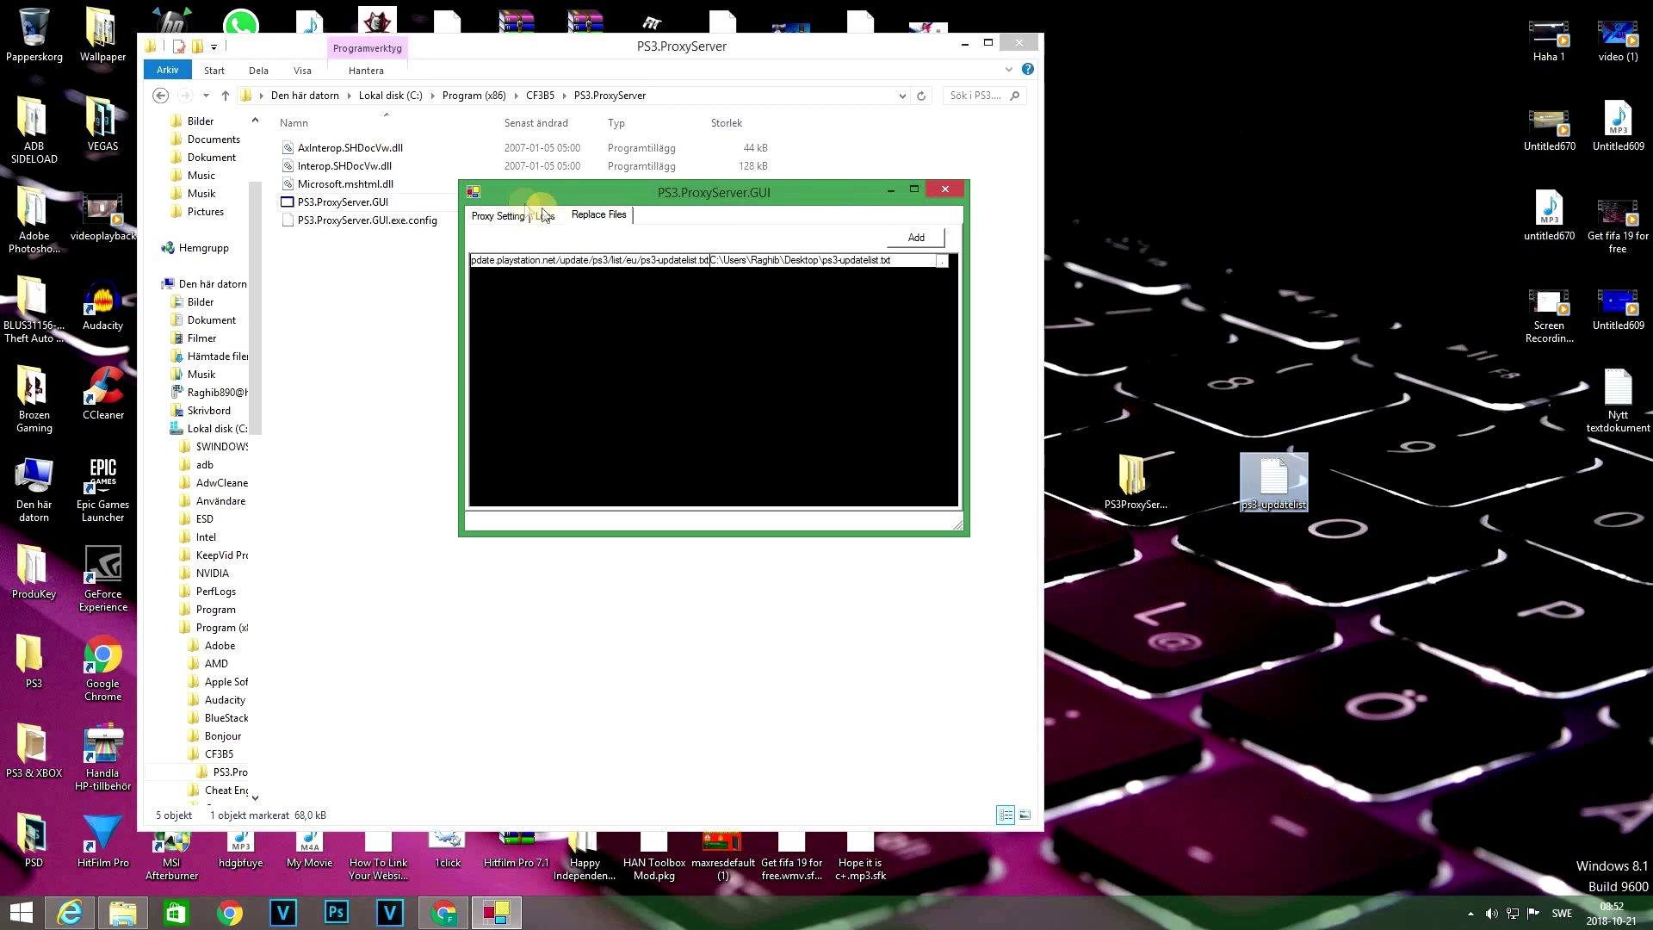
# - Stop and restart the proxy from Proxy Setting so the new mapping takes effect
pyautogui.click(534, 220)
pyautogui.click(503, 219)
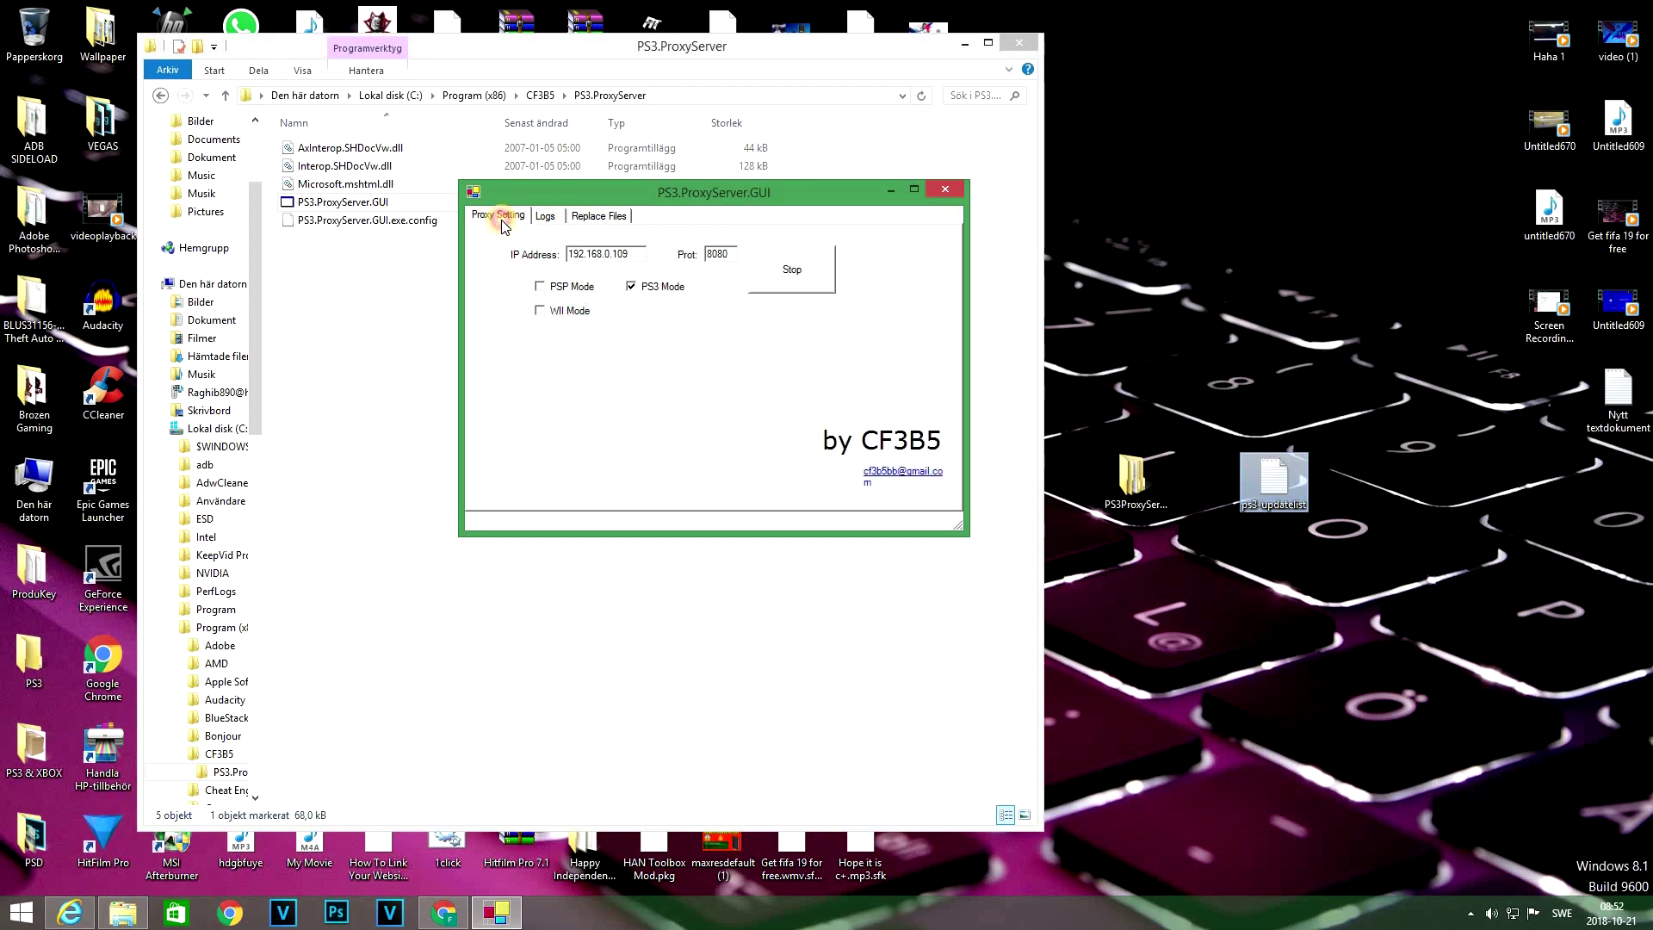
pyautogui.click(788, 269)
pyautogui.click(800, 273)
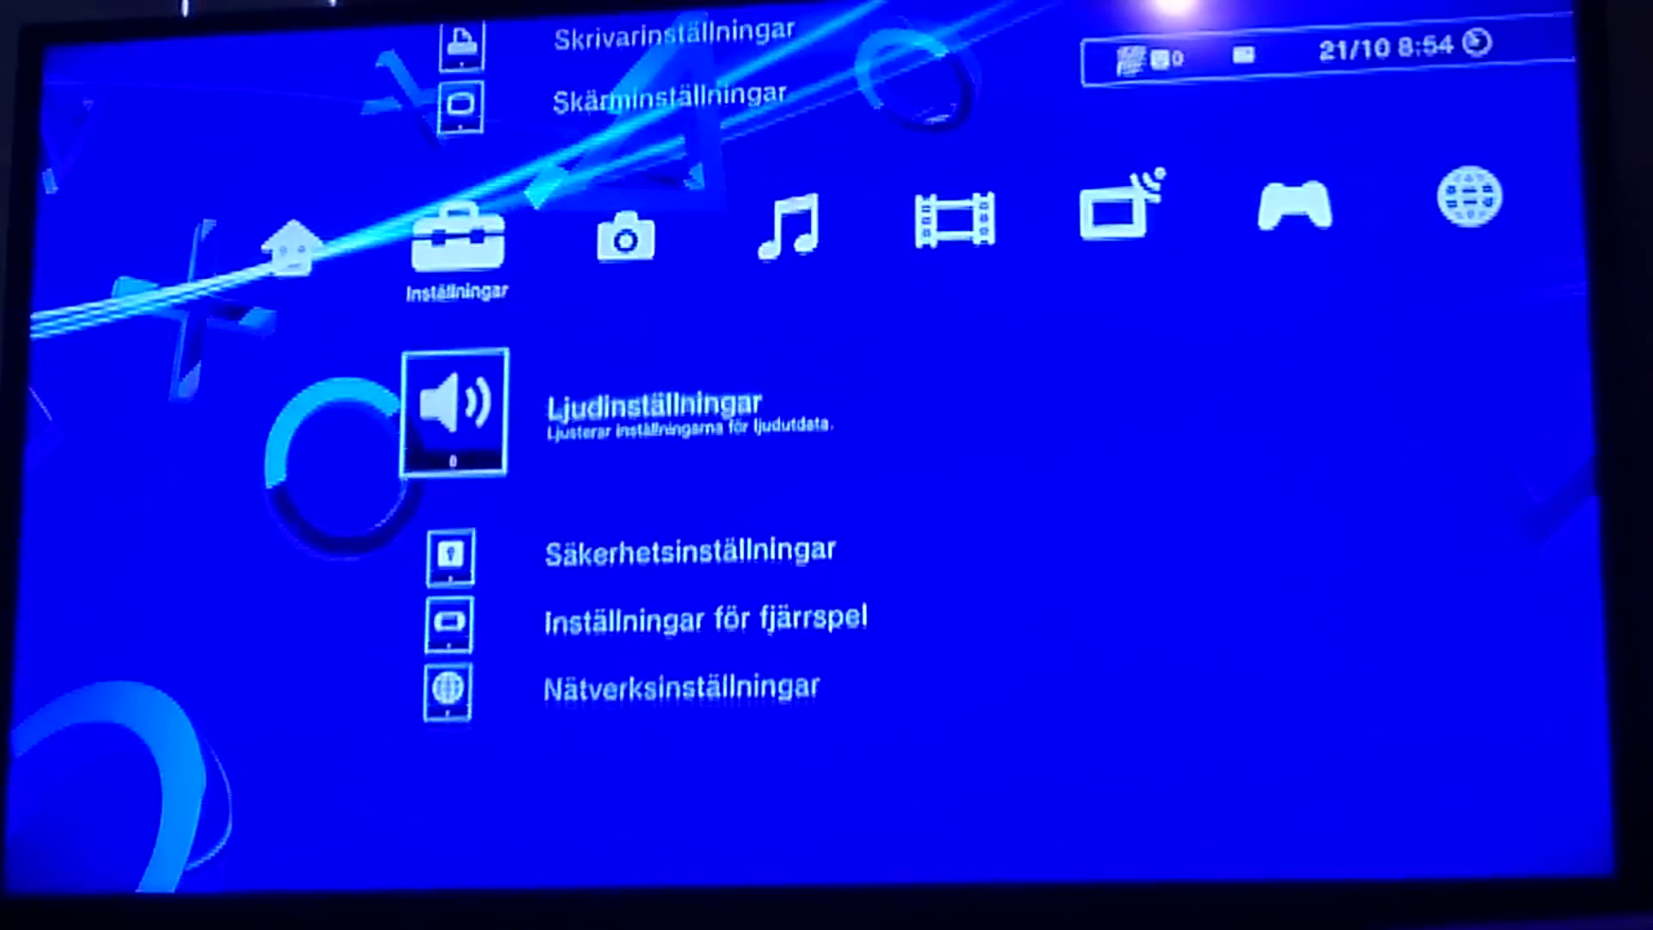
pyautogui.press('Up')
pyautogui.press('Up')
pyautogui.press('Up')
pyautogui.press('Up')
pyautogui.press('Up')
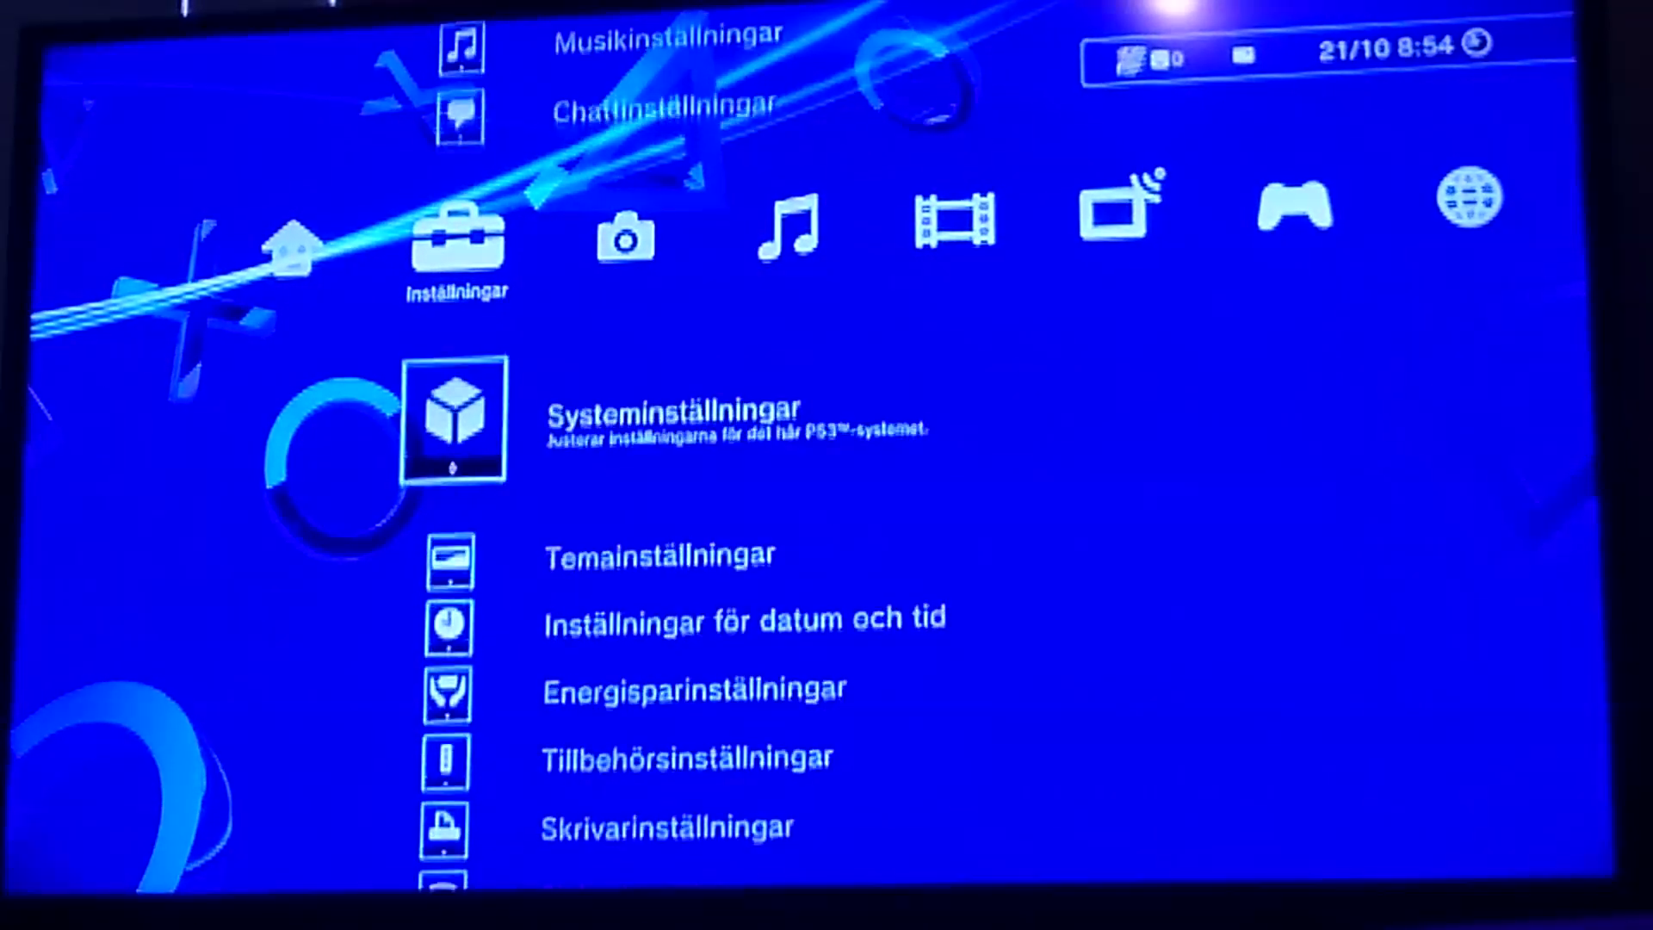
# - View System Settings > System Information (version 4.82, IP 192.168.0.103), then close it
pyautogui.press('Return')
pyautogui.press('Down')
pyautogui.press('Down')
pyautogui.press('Down')
pyautogui.press('Down')
pyautogui.press('Down')
pyautogui.press('Down')
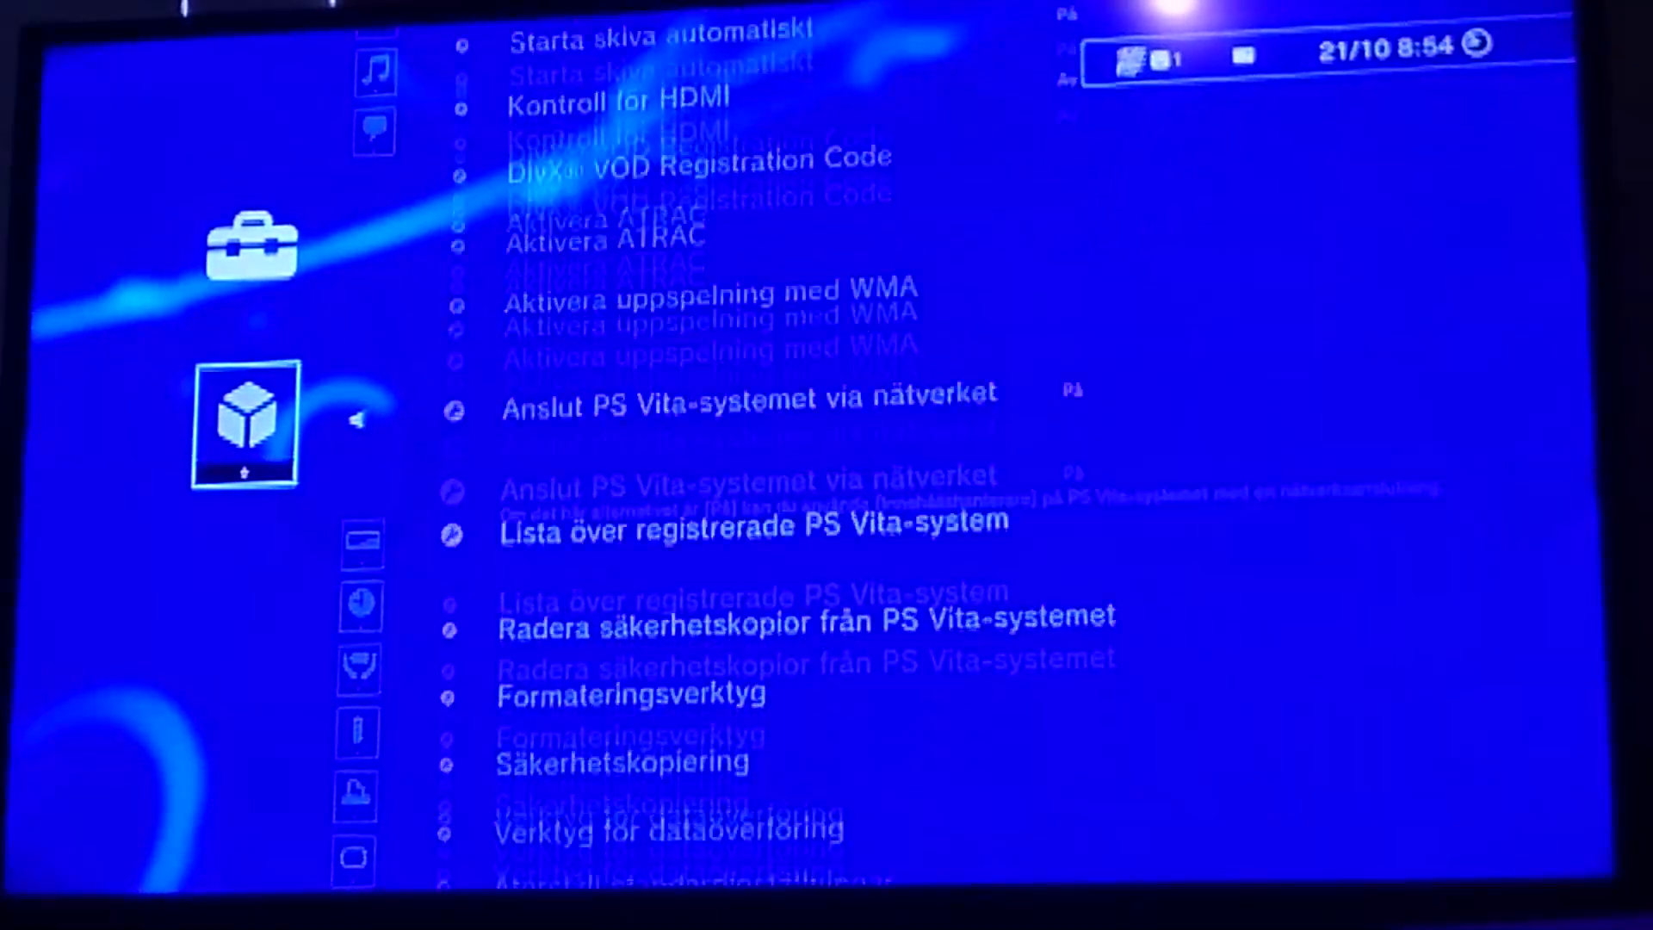
pyautogui.press('Down')
pyautogui.press('Down')
pyautogui.press('Down')
pyautogui.press('Return')
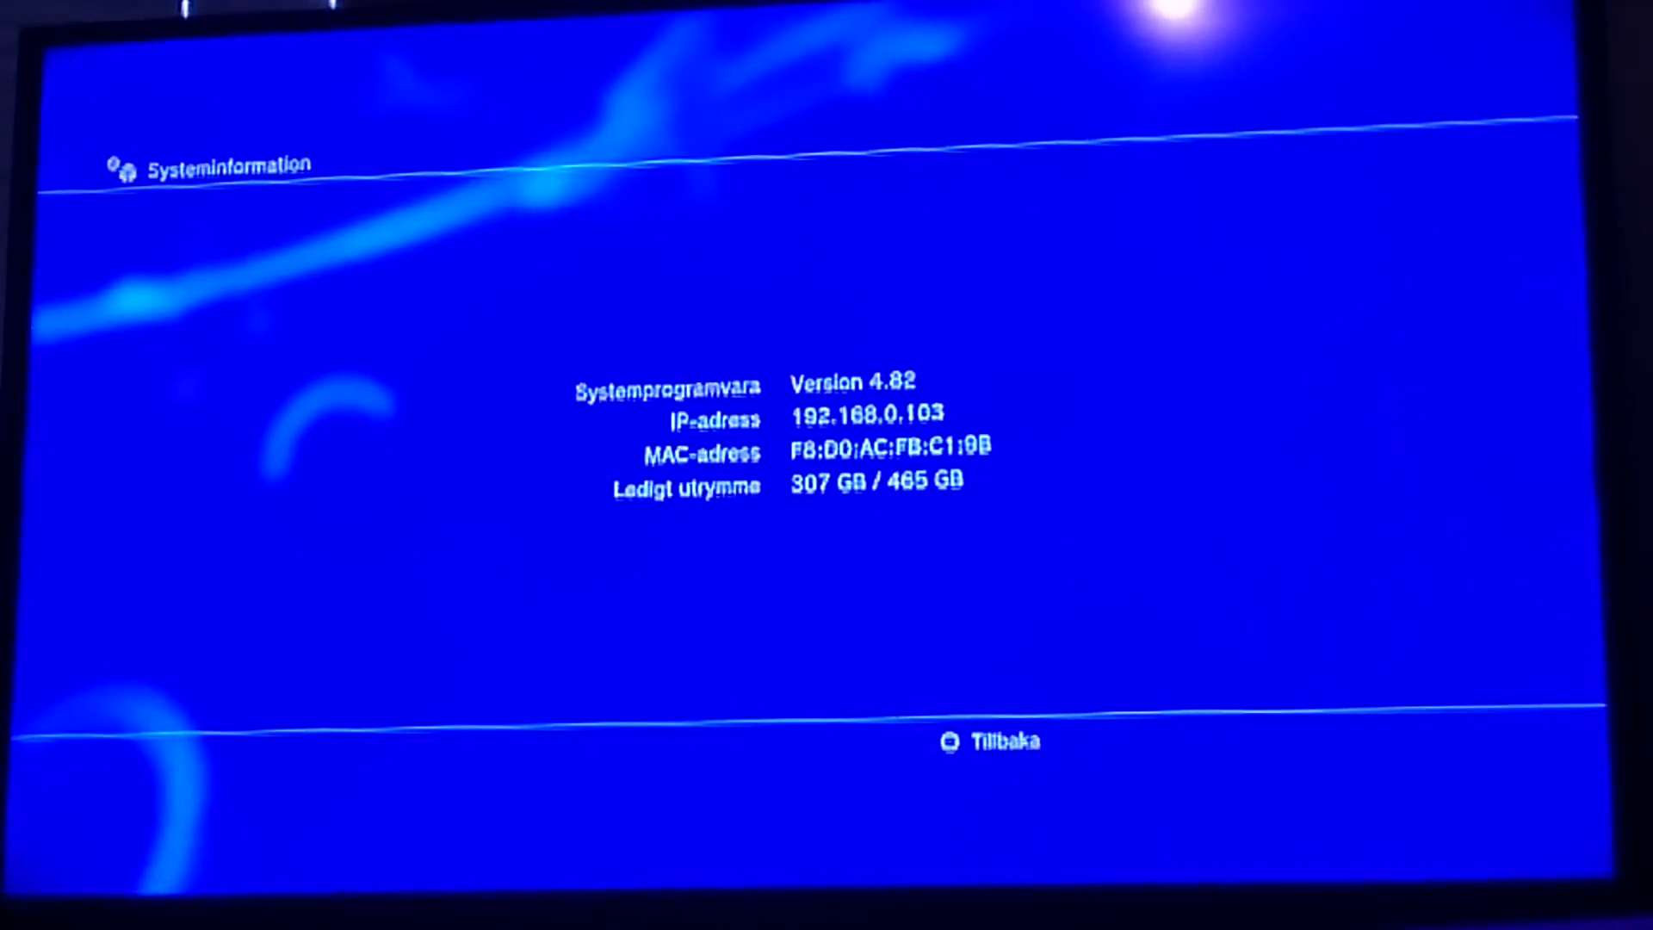
pyautogui.press('Escape')
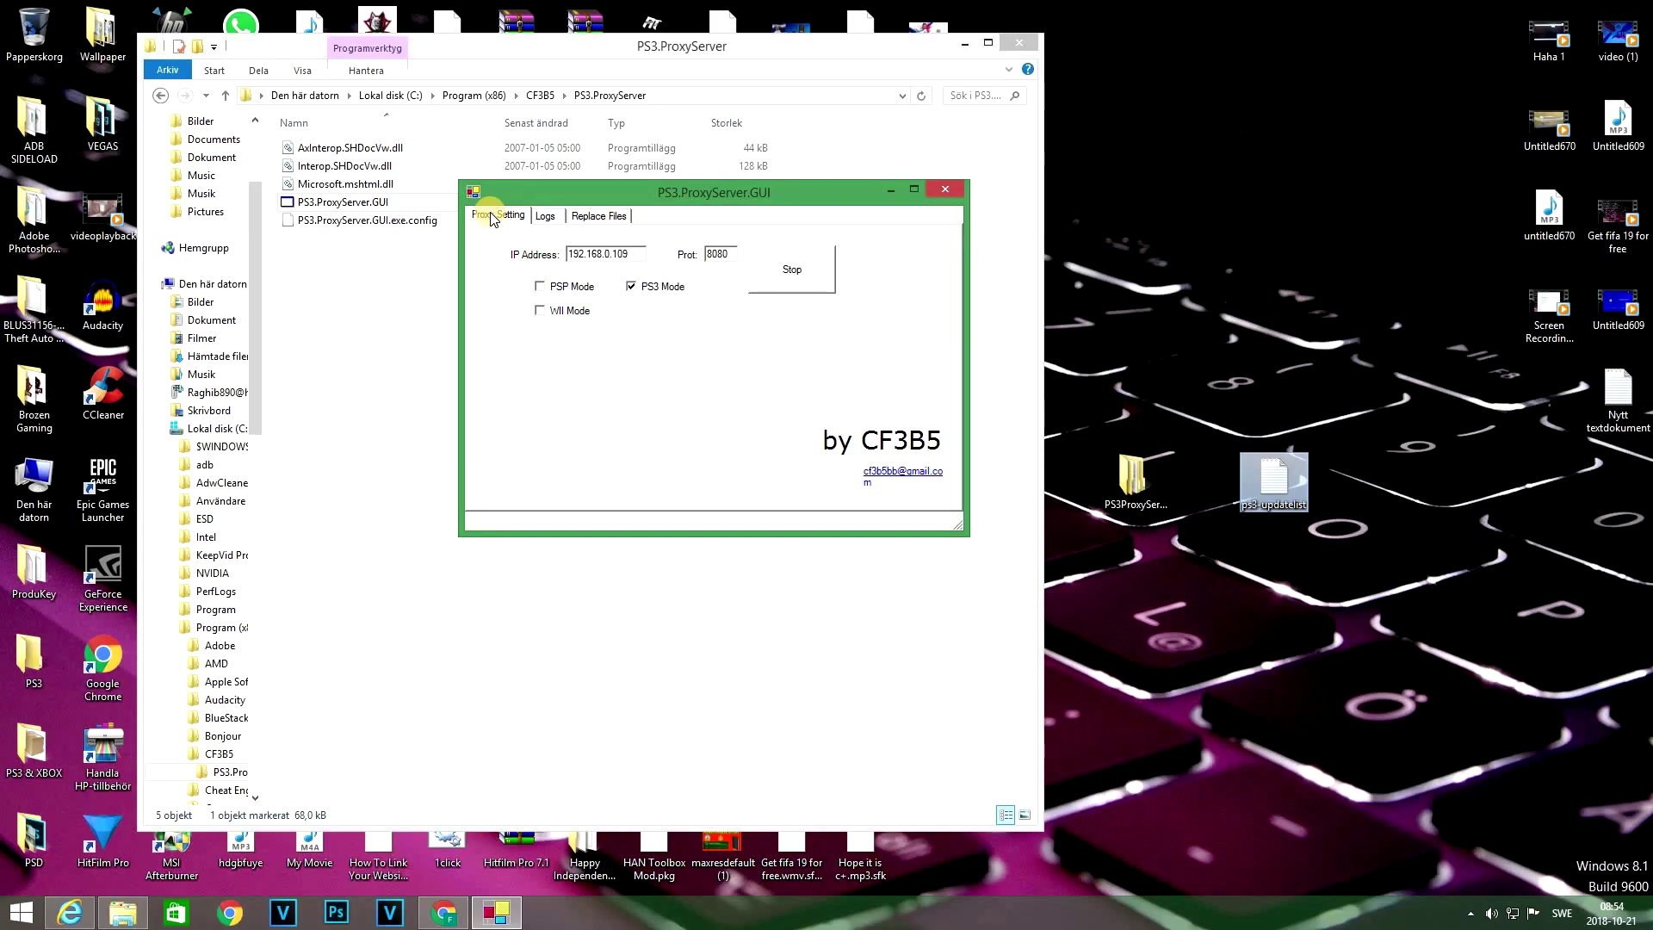
pyautogui.click(601, 216)
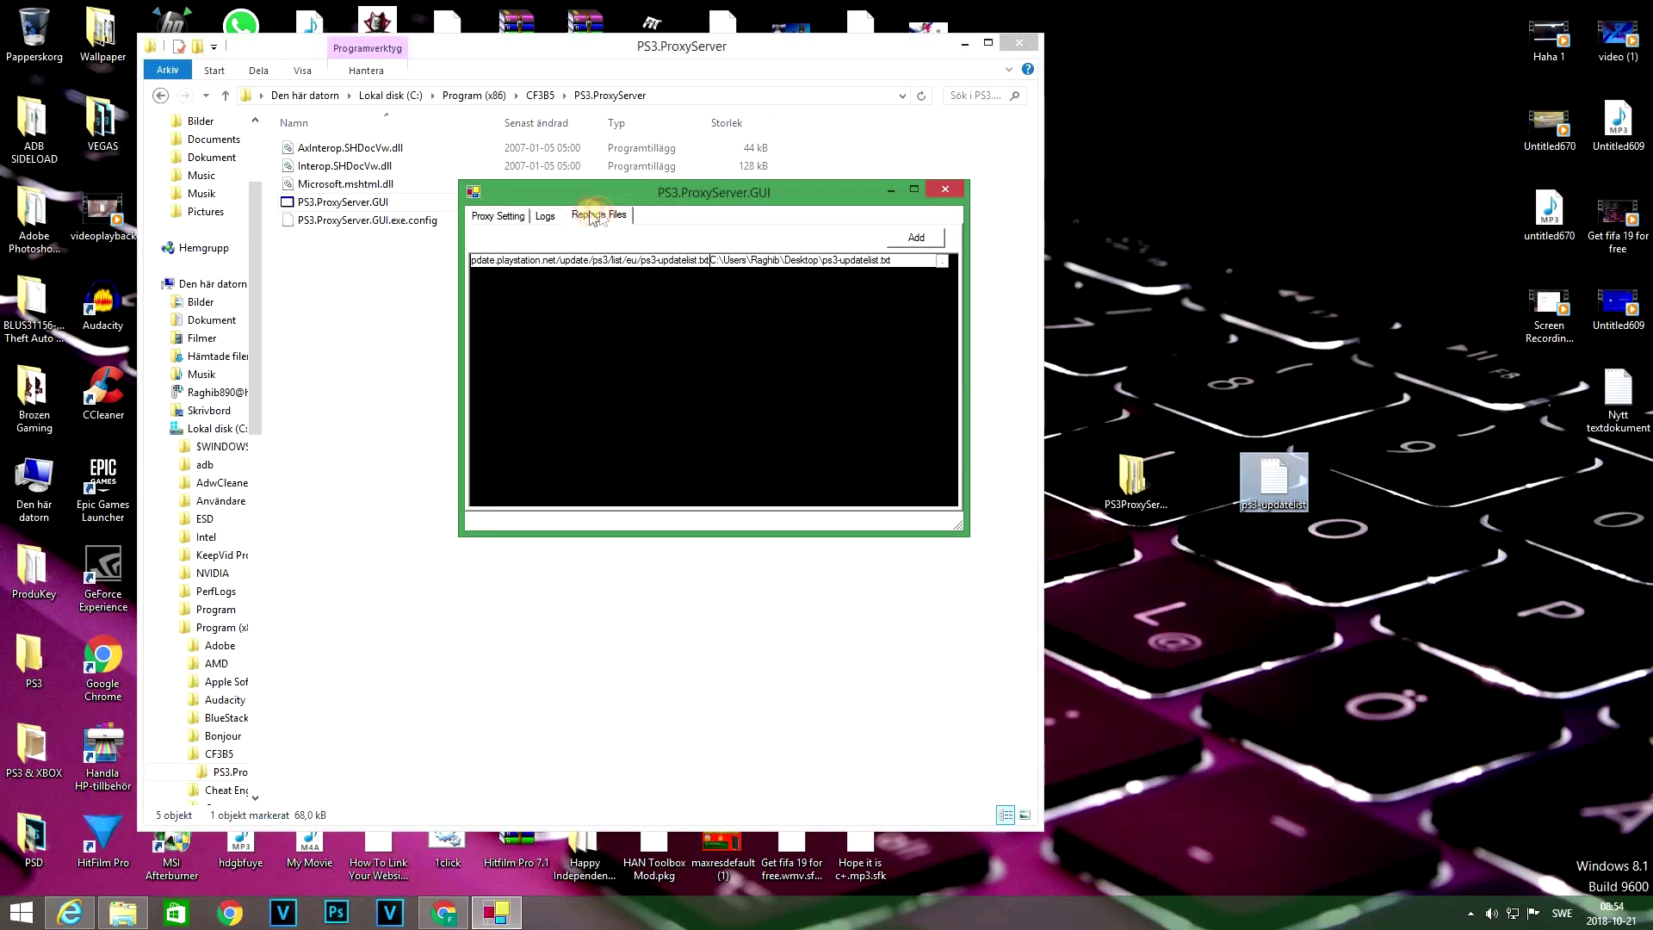
pyautogui.click(545, 217)
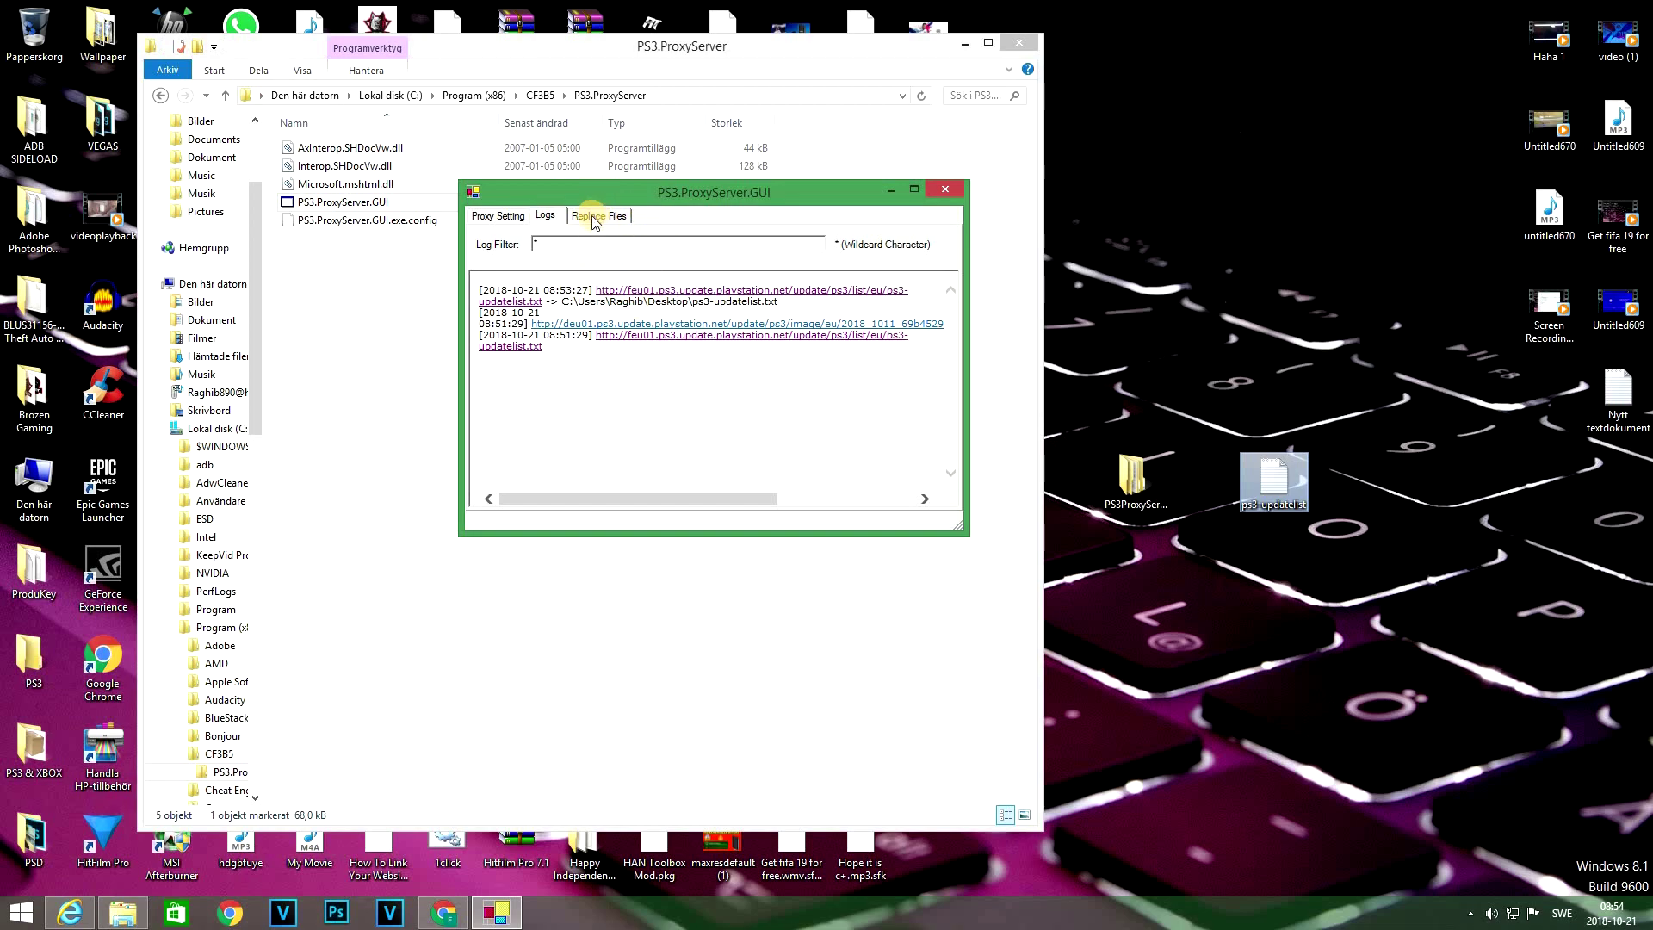
pyautogui.click(595, 222)
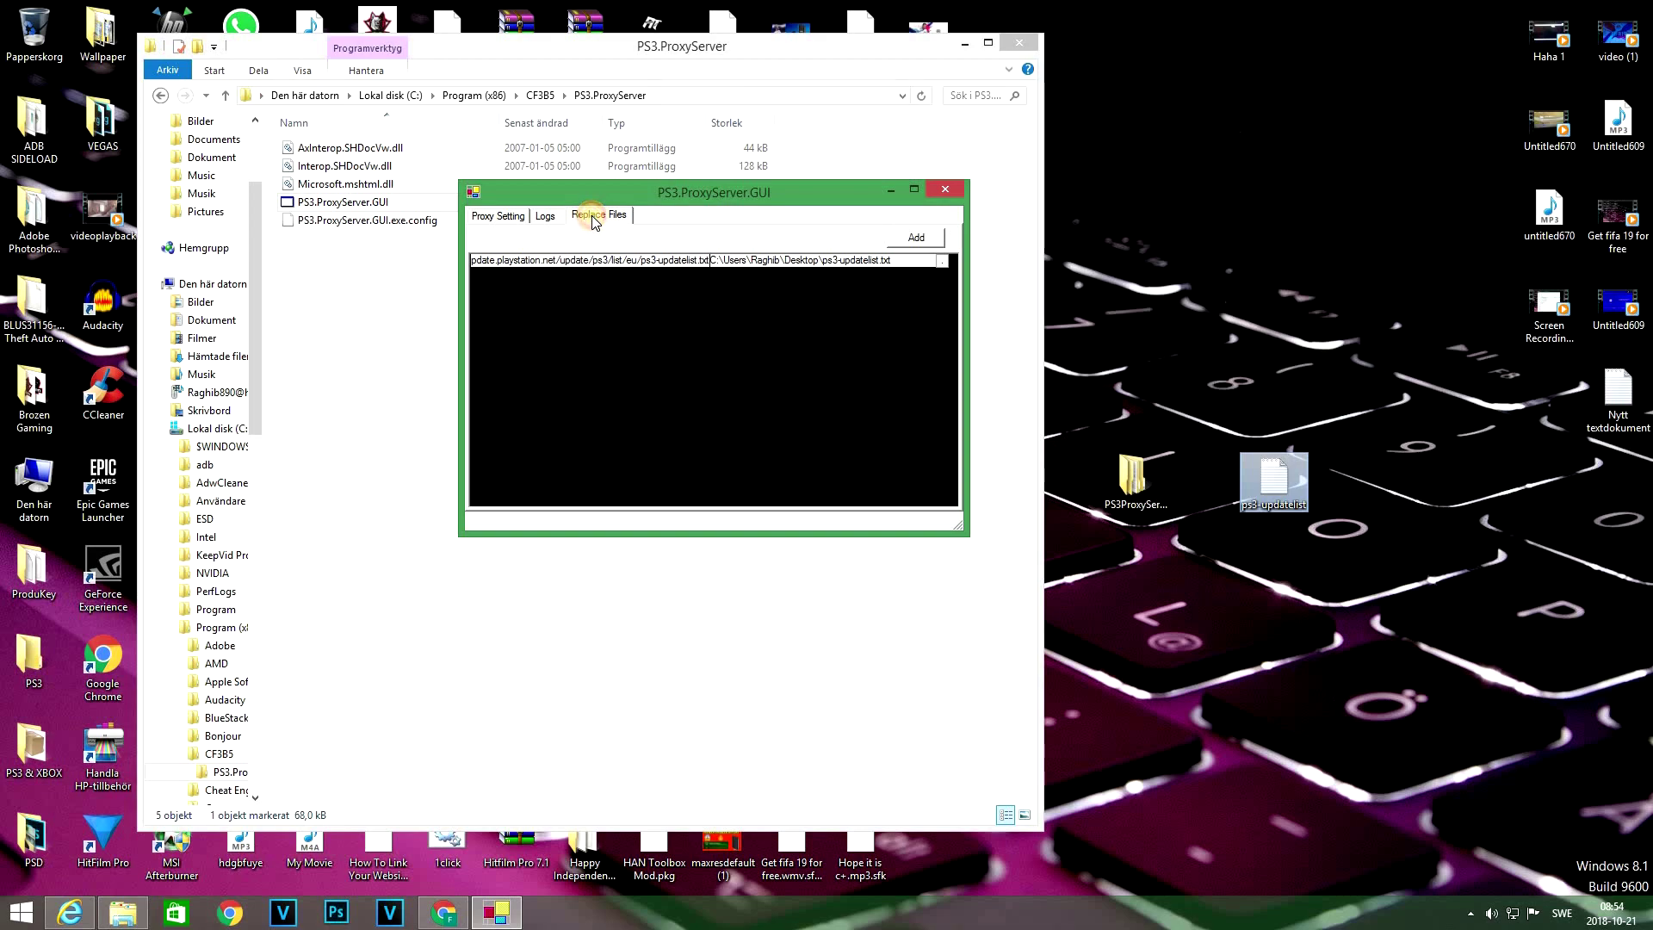
pyautogui.click(521, 218)
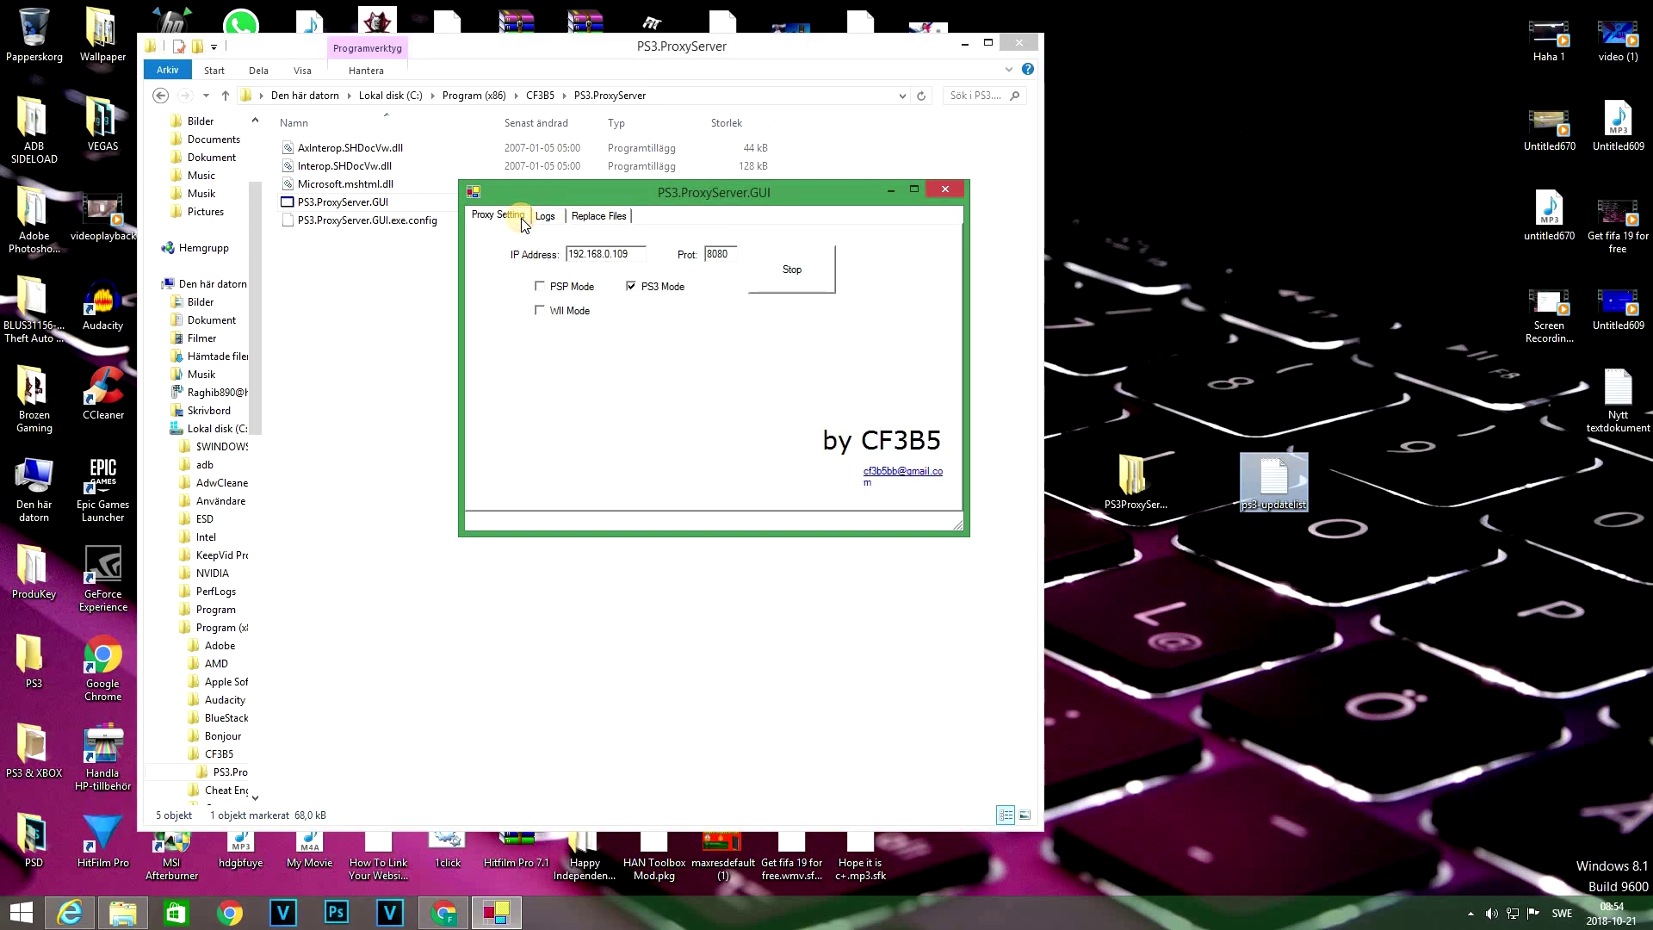